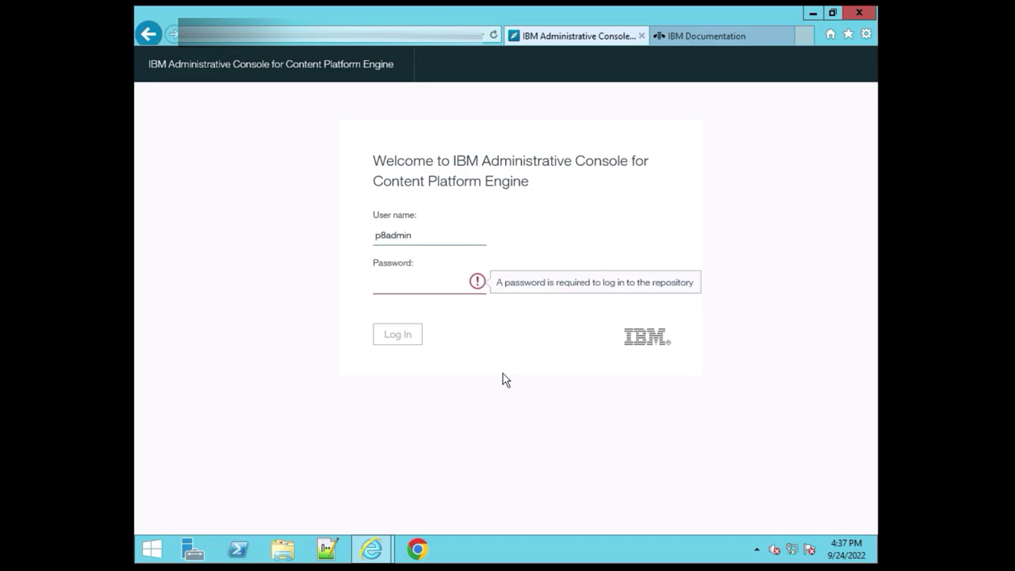
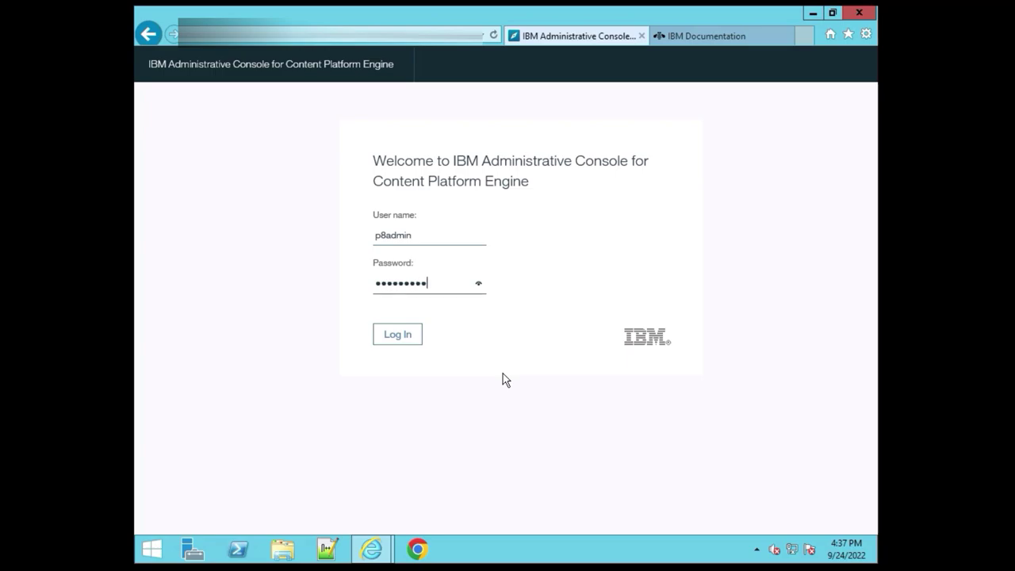
# Log in to the console as the administrator using the admin password.
pyautogui.press('Return')
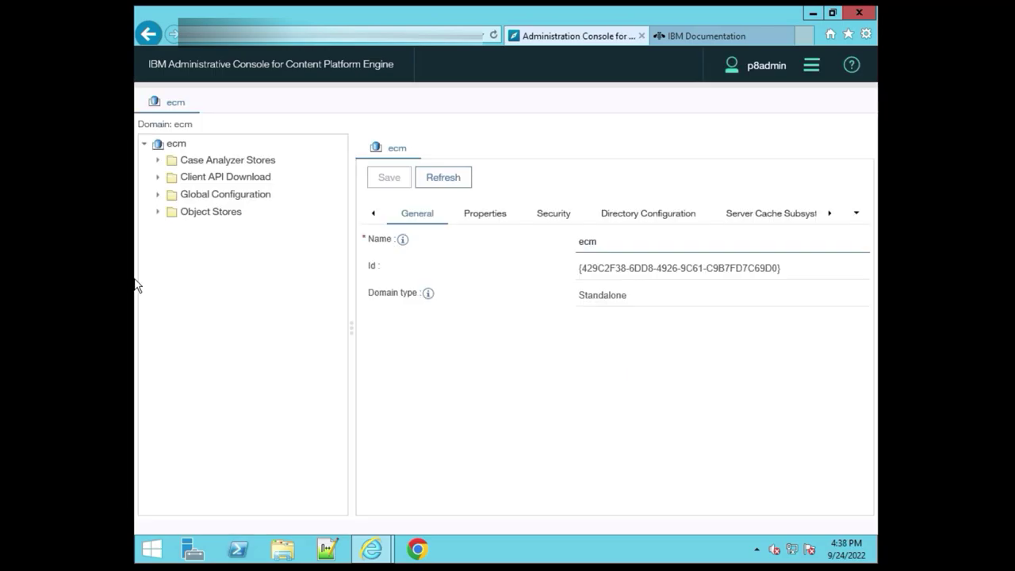
# Open the DOS object store and show its Data Design choice lists grid.
pyautogui.click(159, 214)
pyautogui.click(203, 230)
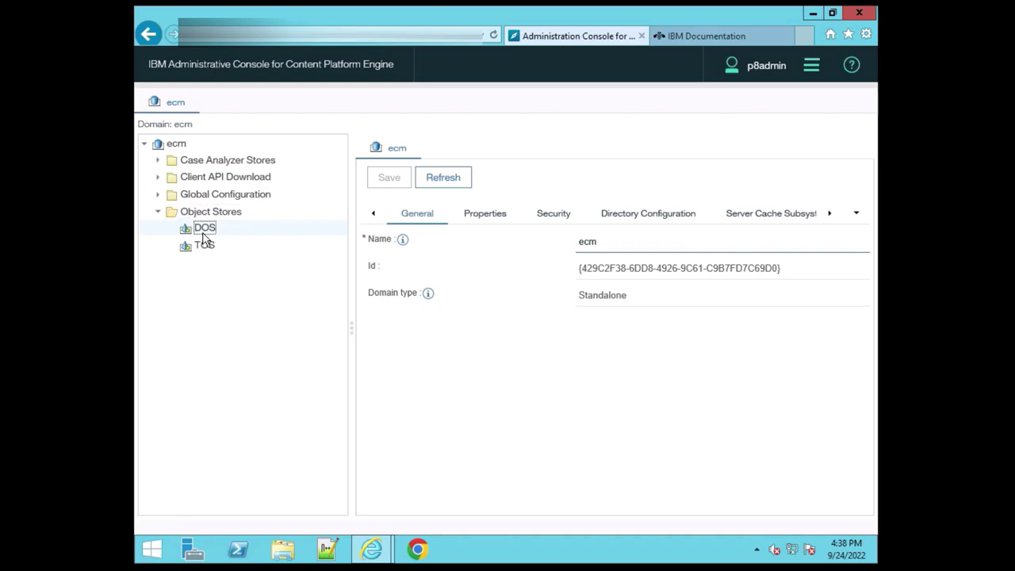
pyautogui.click(203, 229)
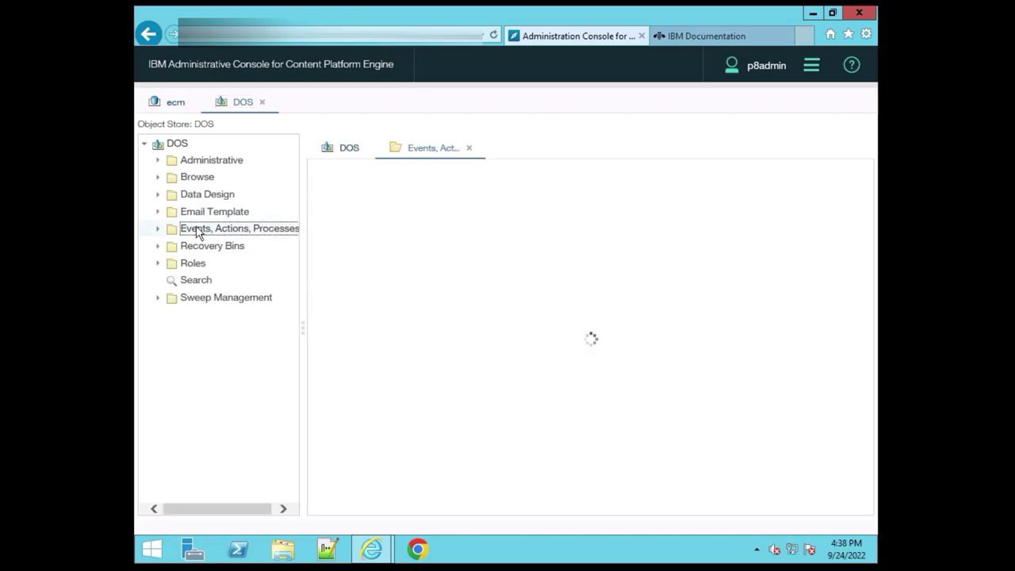
pyautogui.click(158, 196)
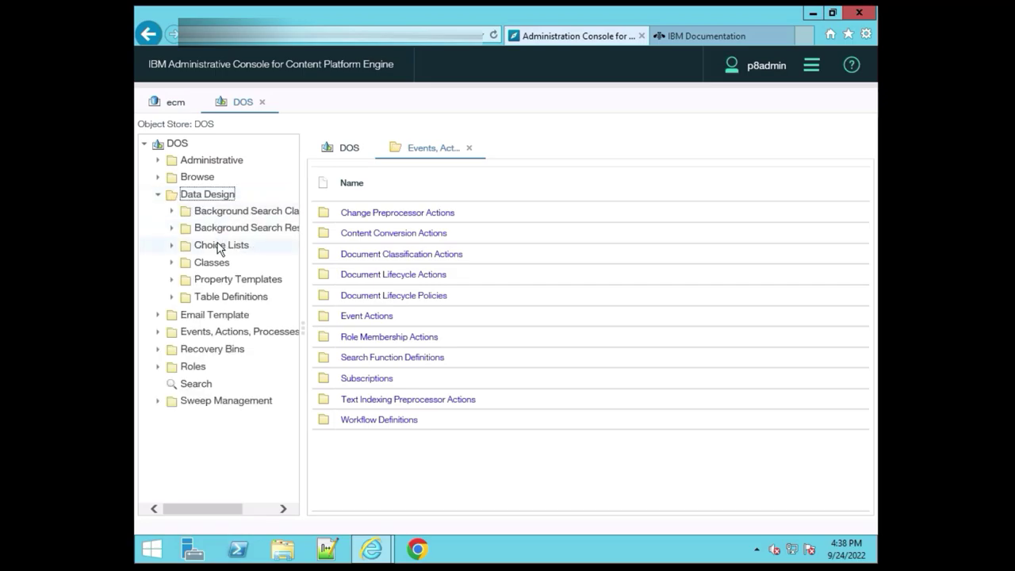
pyautogui.click(210, 248)
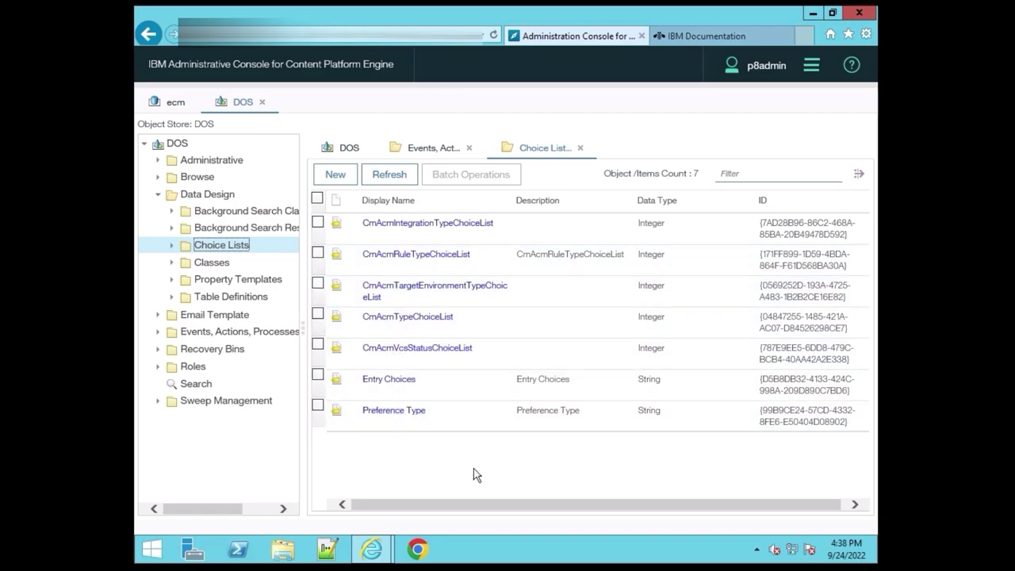
pyautogui.click(374, 468)
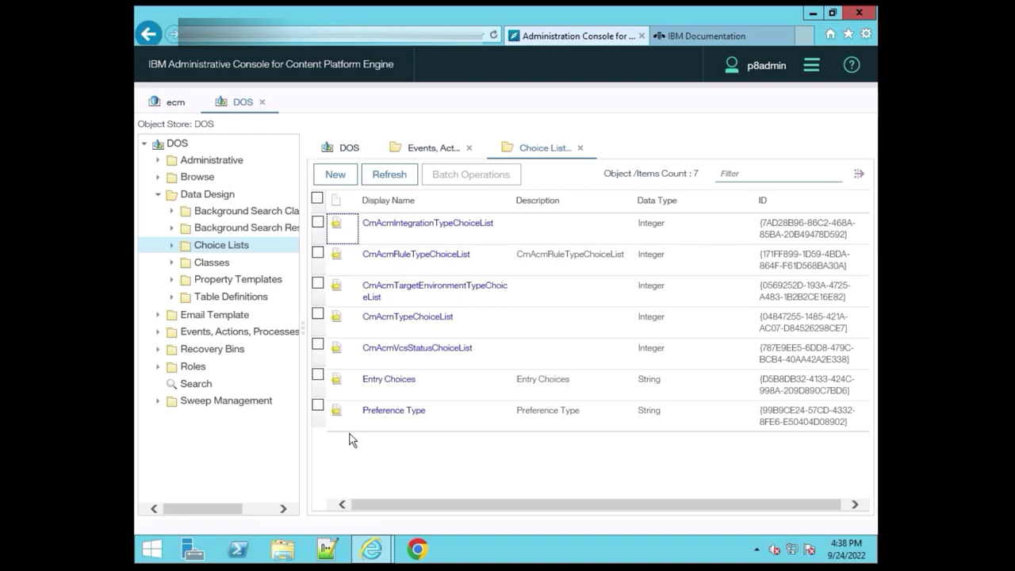
pyautogui.click(173, 262)
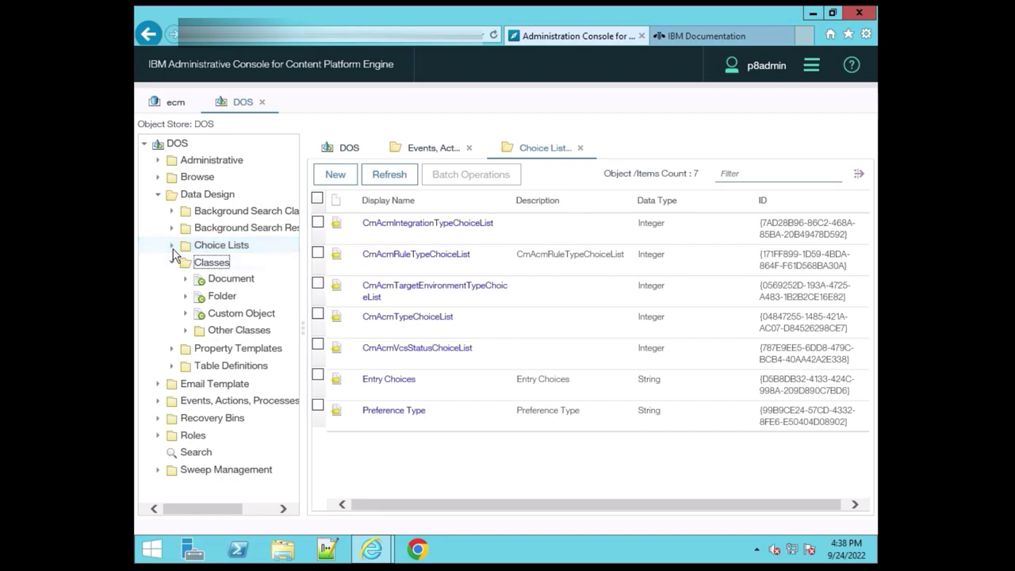
pyautogui.click(173, 247)
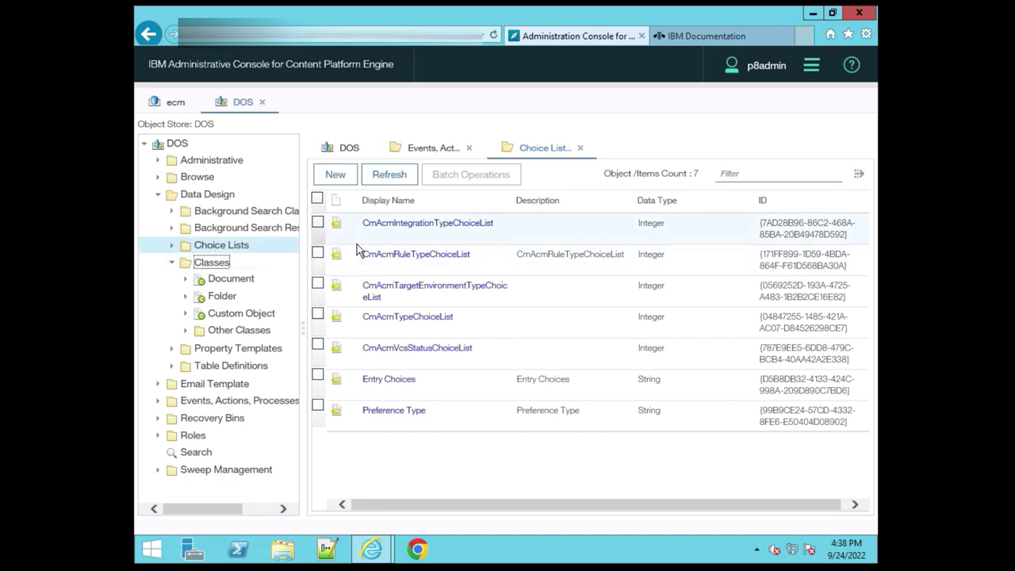
# Start a new choice list with display name 'Teams' and advance to data types.
pyautogui.click(333, 175)
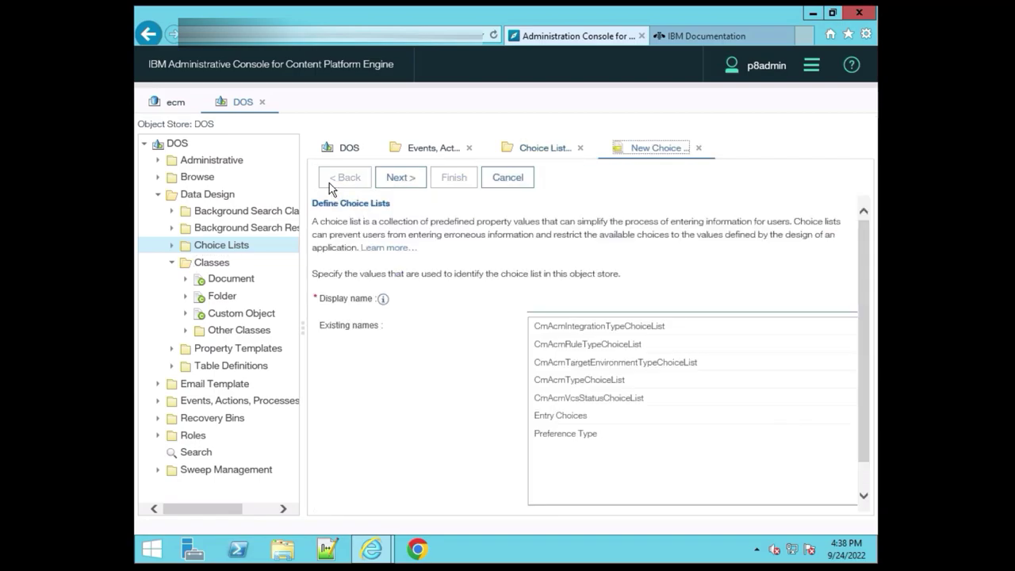
pyautogui.click(708, 305)
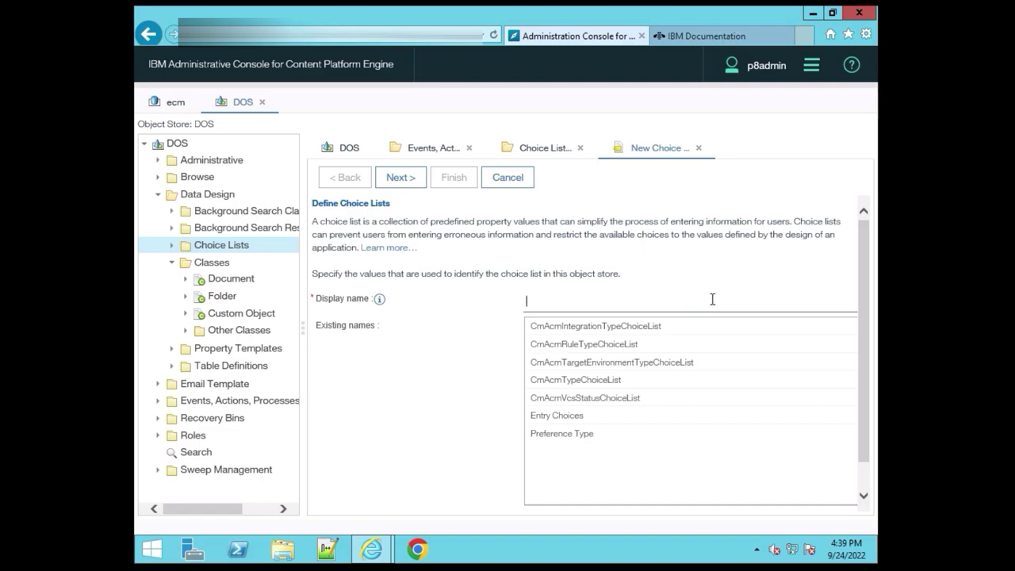
pyautogui.write('Teams')
pyautogui.click(393, 182)
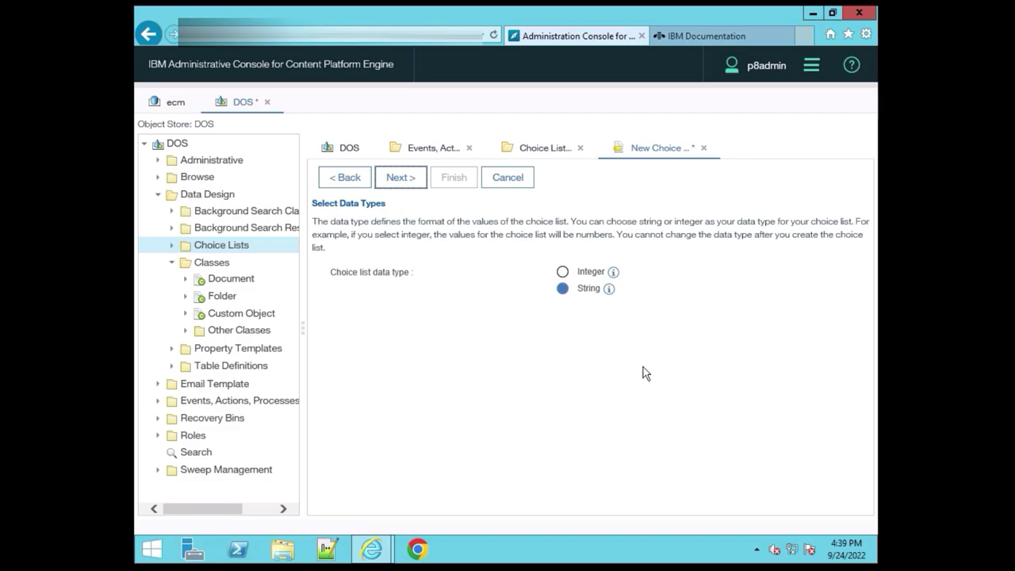
# Keep String as the data type, advance to adding items, and select the Teams entry.
pyautogui.click(480, 338)
pyautogui.click(395, 180)
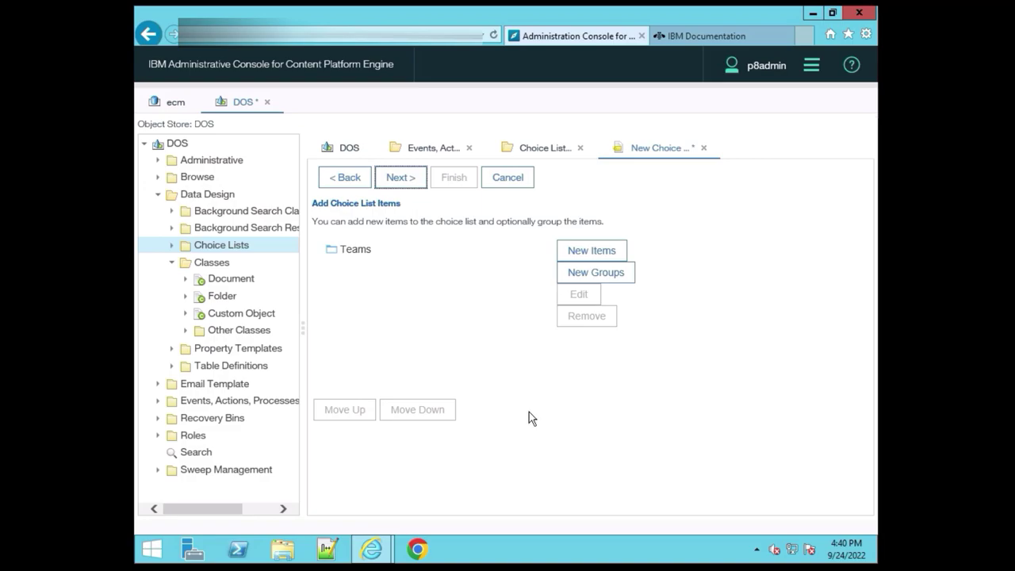
pyautogui.click(346, 249)
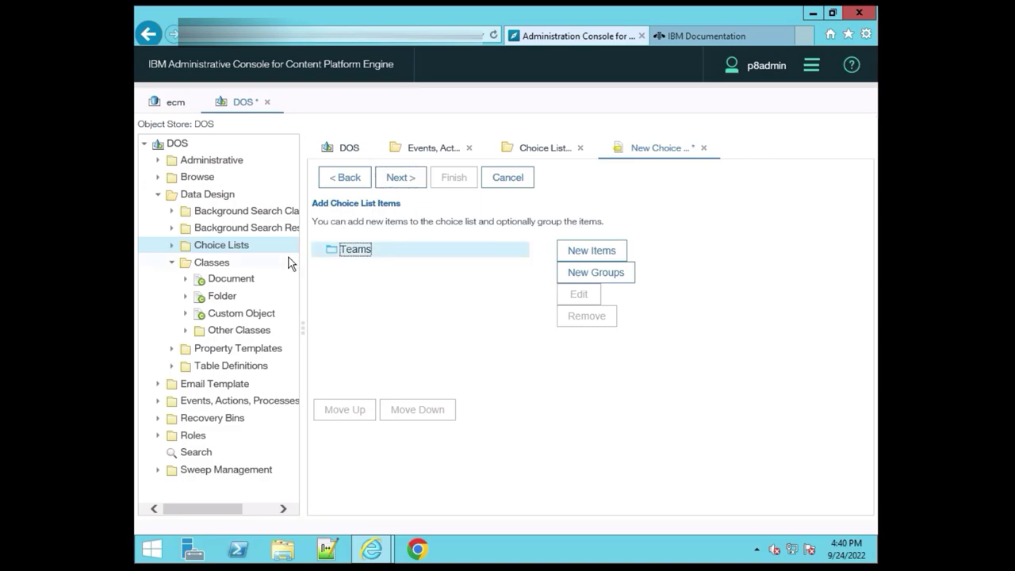
# Add 'Sales' as a Teams item with matching value, then enter display name 'IT'.
pyautogui.click(592, 252)
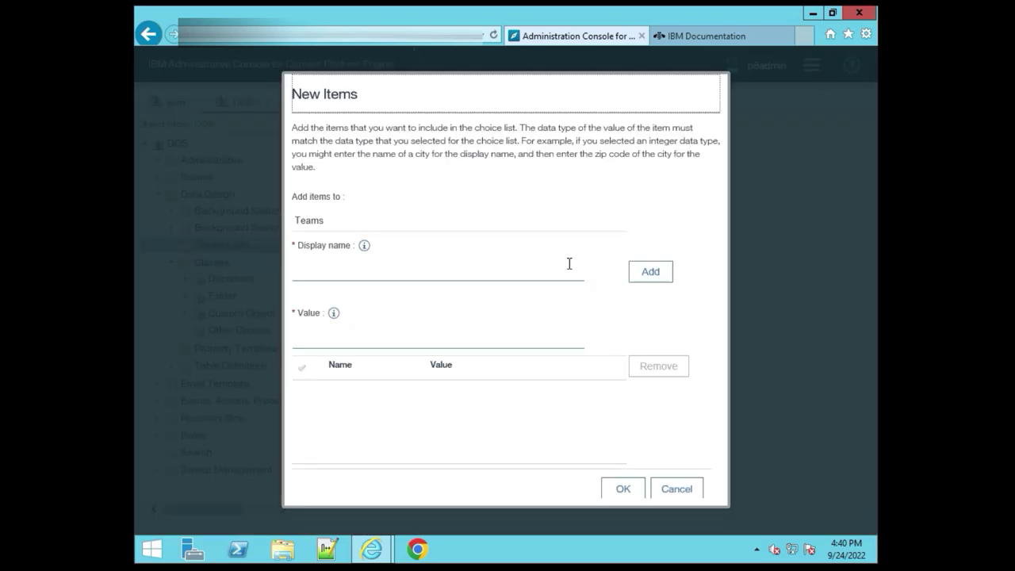
pyautogui.click(536, 269)
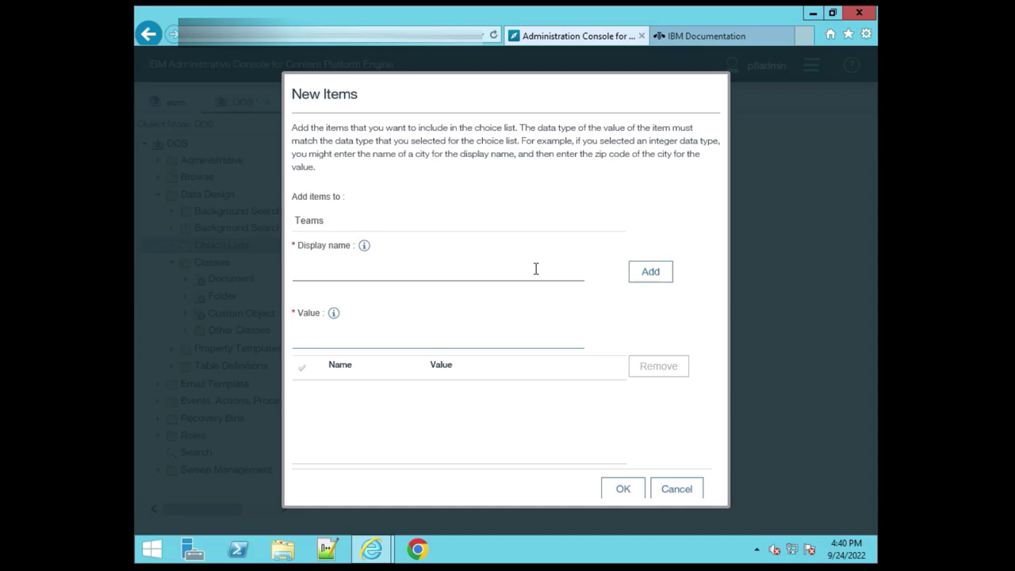
pyautogui.click(536, 268)
pyautogui.write('Sales')
pyautogui.click(508, 339)
pyautogui.write('Sales')
pyautogui.click(643, 270)
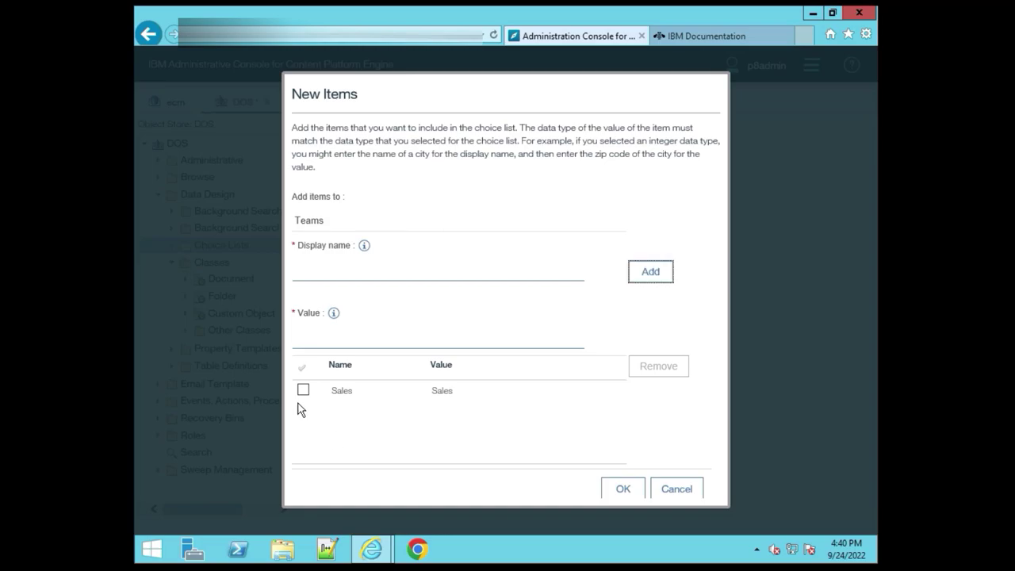
pyautogui.click(453, 272)
pyautogui.write('IT')
# Add 'IT' and 'AccountPayble' to the Teams items list.
pyautogui.click(635, 282)
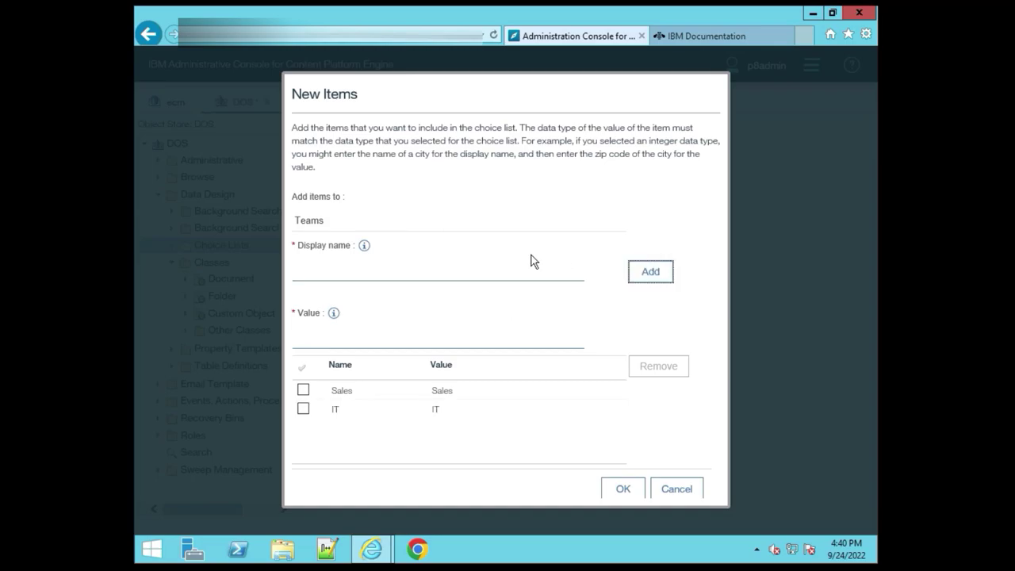
pyautogui.click(494, 271)
pyautogui.write('Account')
pyautogui.write('P')
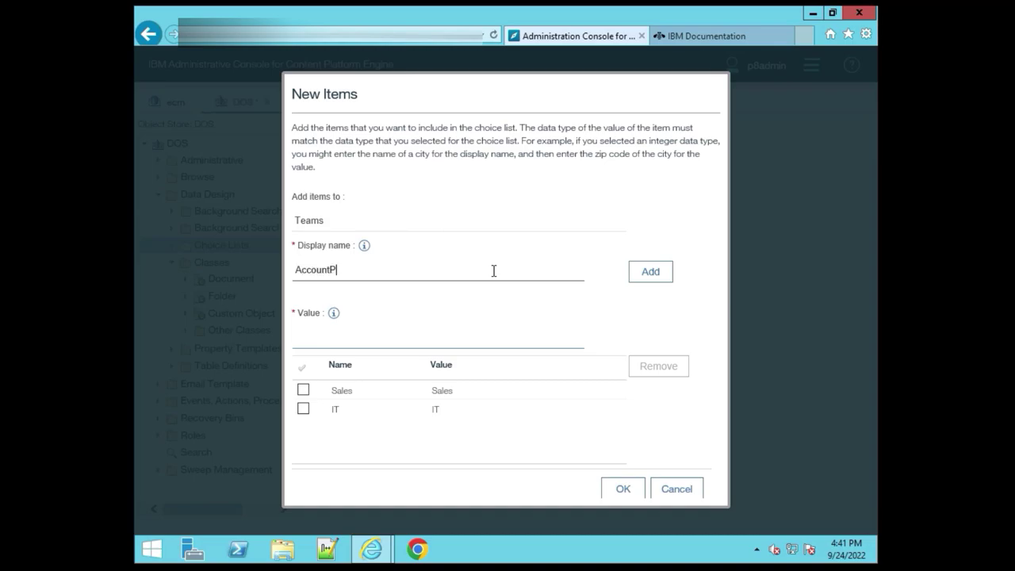
pyautogui.write('ayble')
pyautogui.click(657, 287)
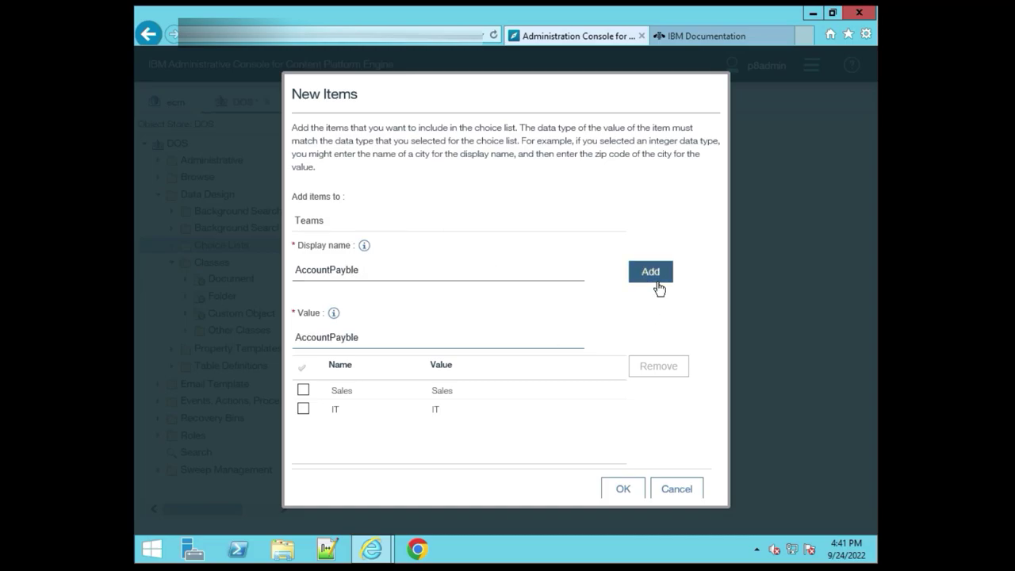
# Add 'RealEstate' as the fourth Teams item, letting its value fill in automatically.
pyautogui.click(495, 273)
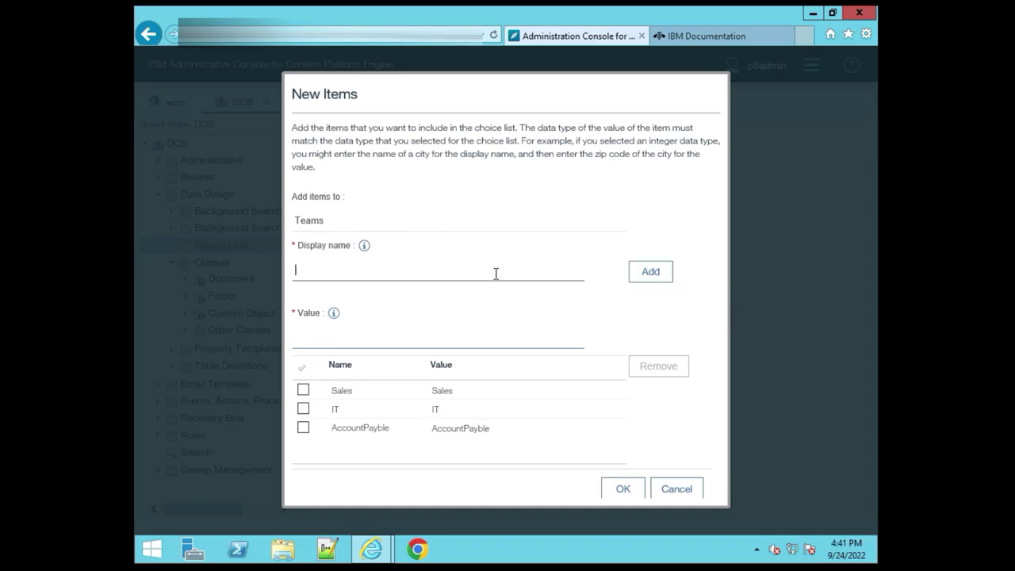
pyautogui.write('RealEstate')
pyautogui.press('Tab')
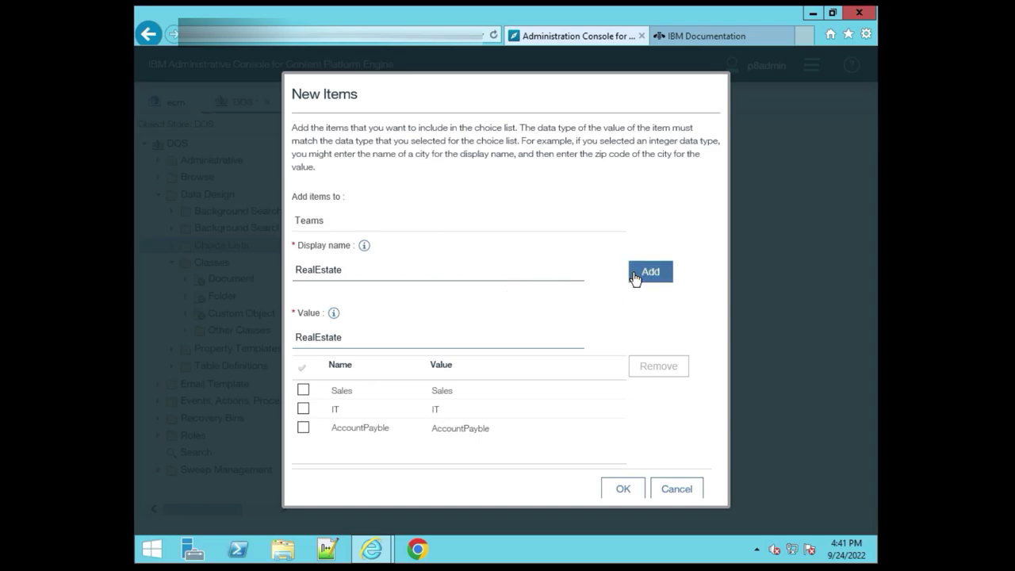
pyautogui.click(638, 278)
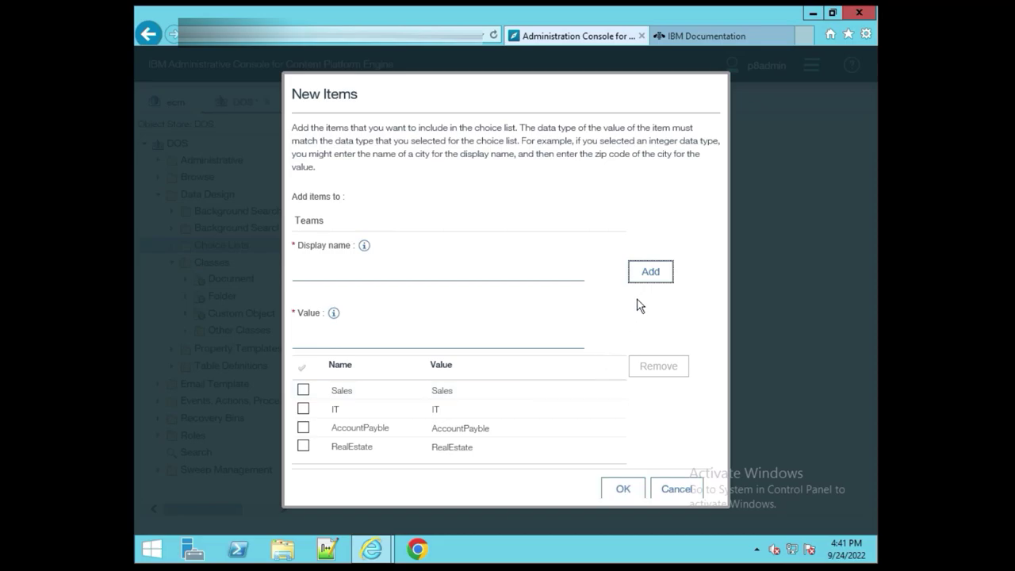
pyautogui.click(408, 263)
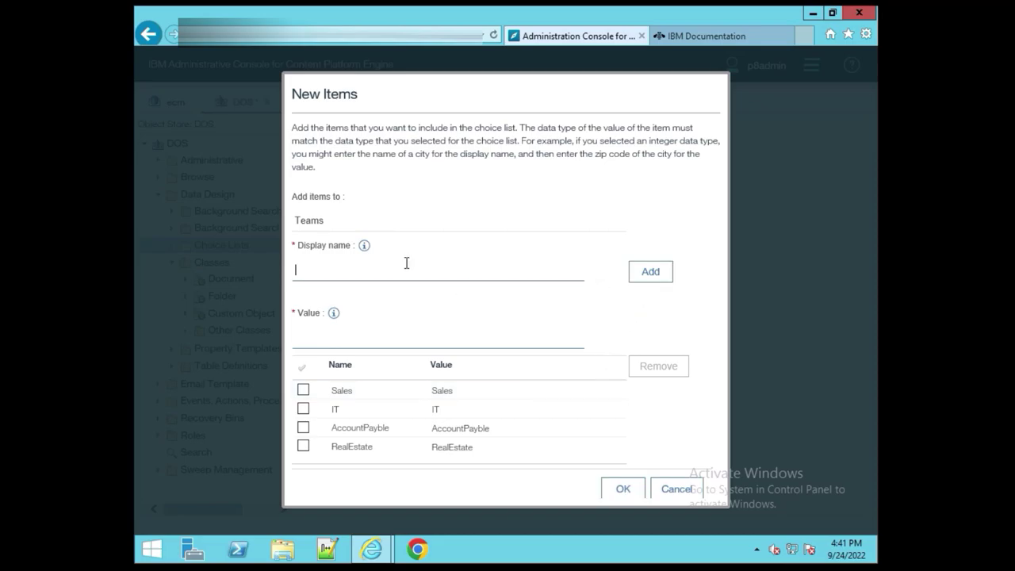
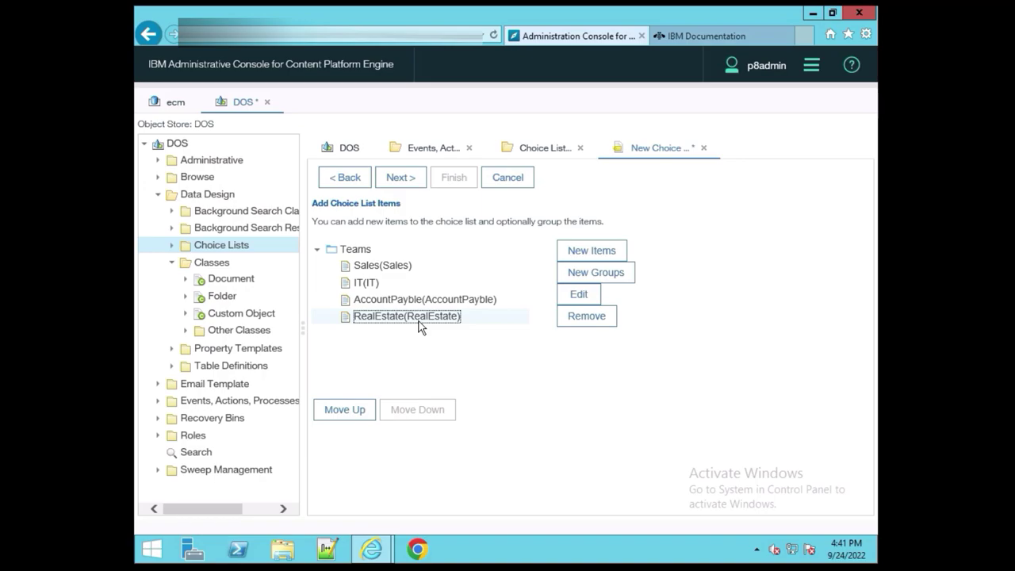
# Insert a hyphen into the RealEstate item's display name and value, making both Real-Estate.
pyautogui.click(560, 302)
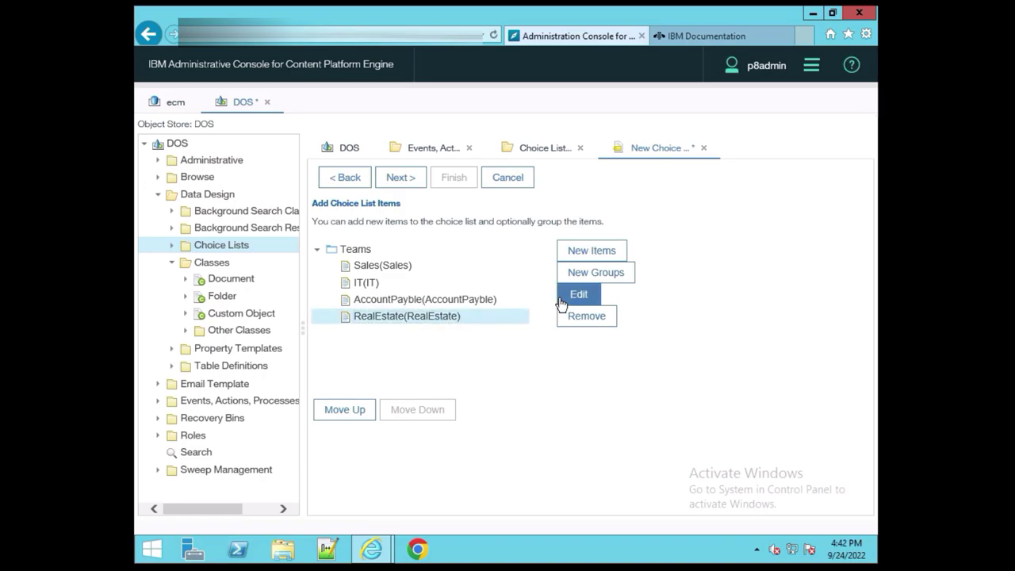
pyautogui.click(441, 264)
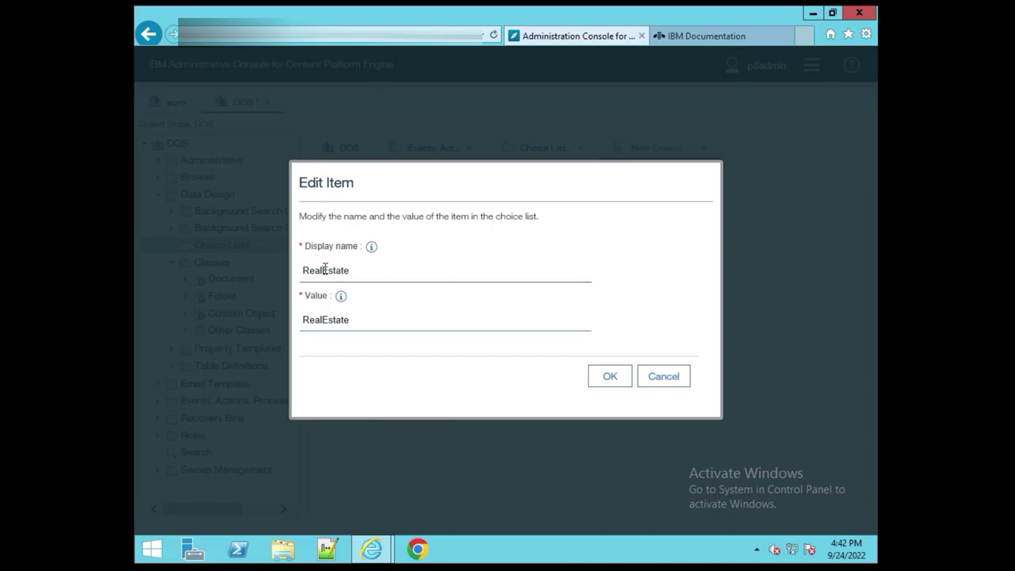
pyautogui.click(324, 270)
pyautogui.write('-')
pyautogui.click(324, 319)
pyautogui.write('-')
pyautogui.click(595, 378)
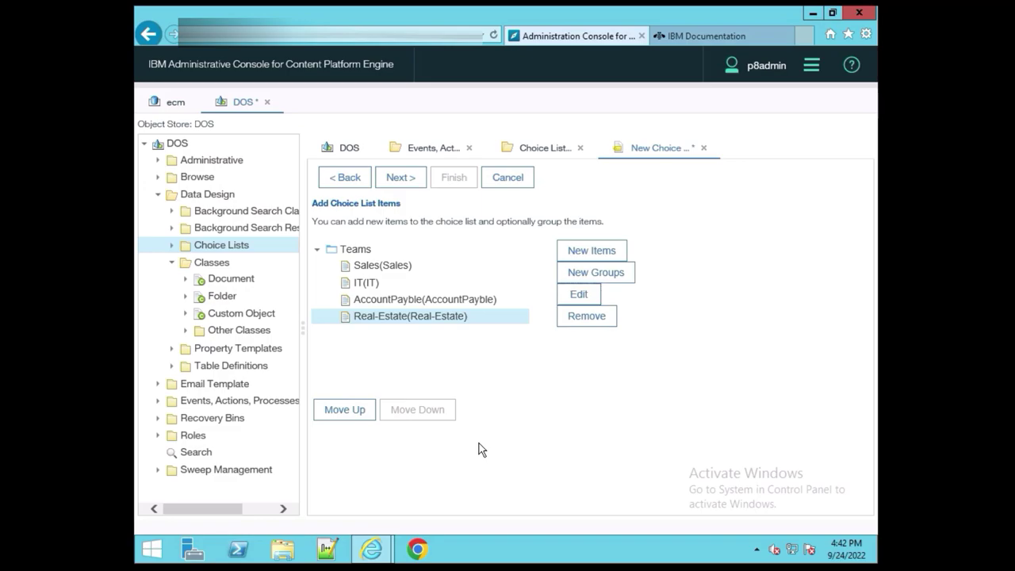
# Move AccountPayble to the top of the Teams items.
pyautogui.click(396, 315)
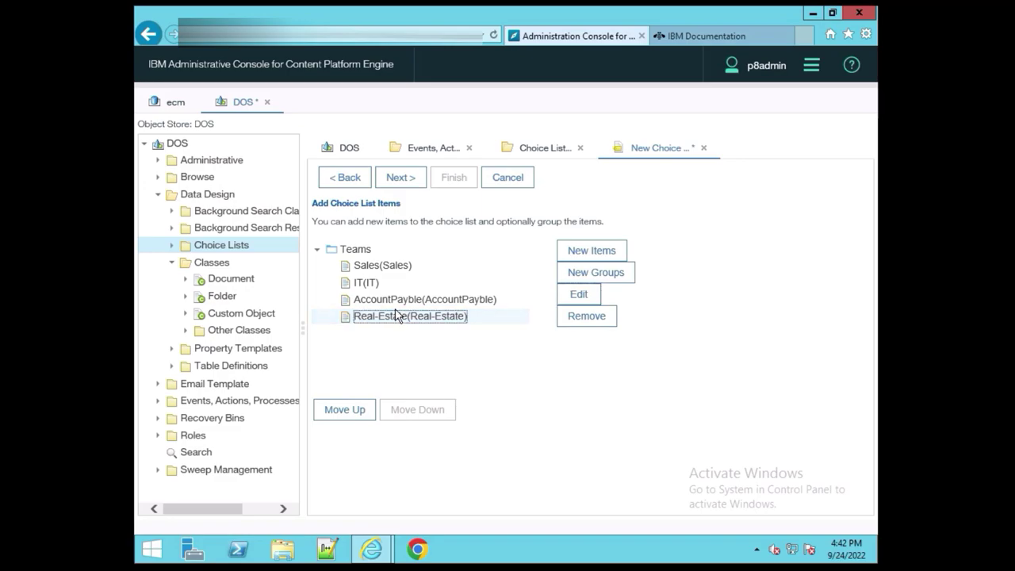
pyautogui.click(363, 279)
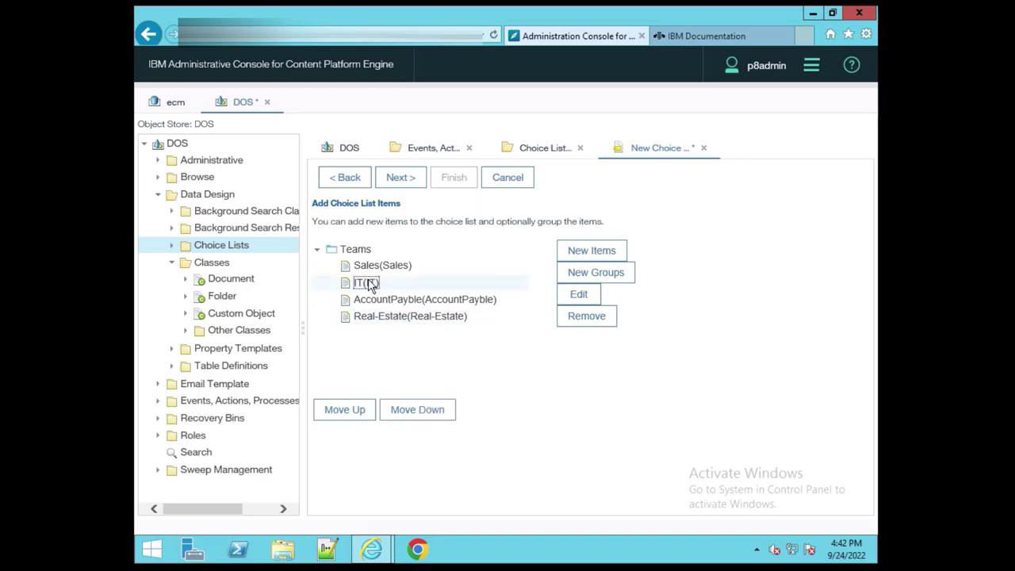
pyautogui.click(373, 269)
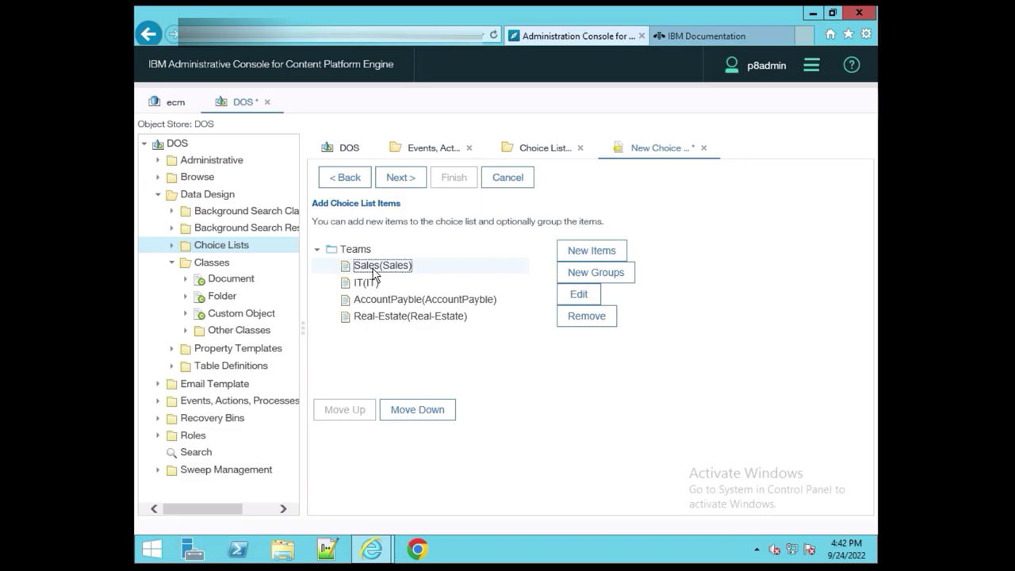
pyautogui.click(379, 302)
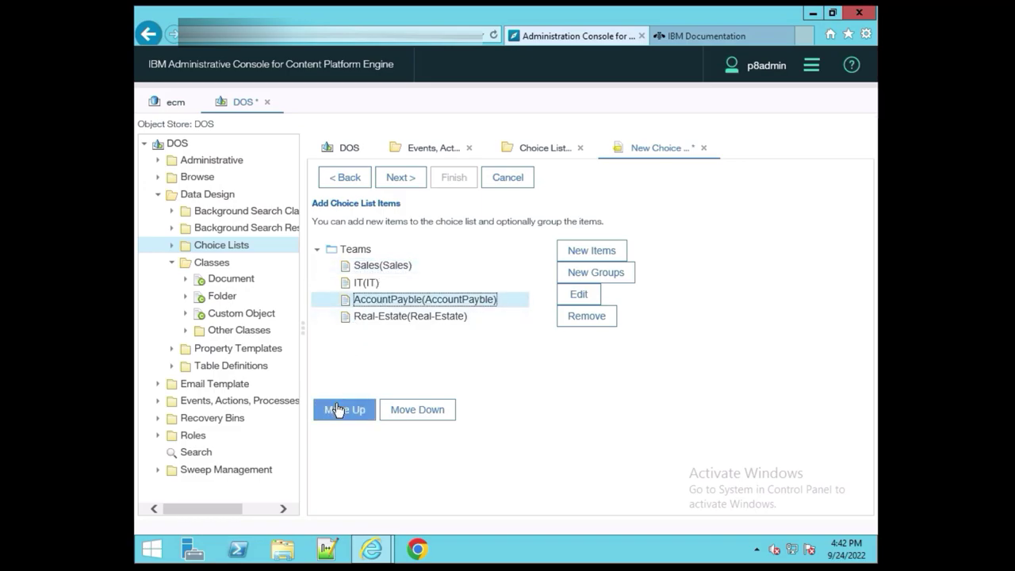
pyautogui.click(337, 409)
pyautogui.click(337, 407)
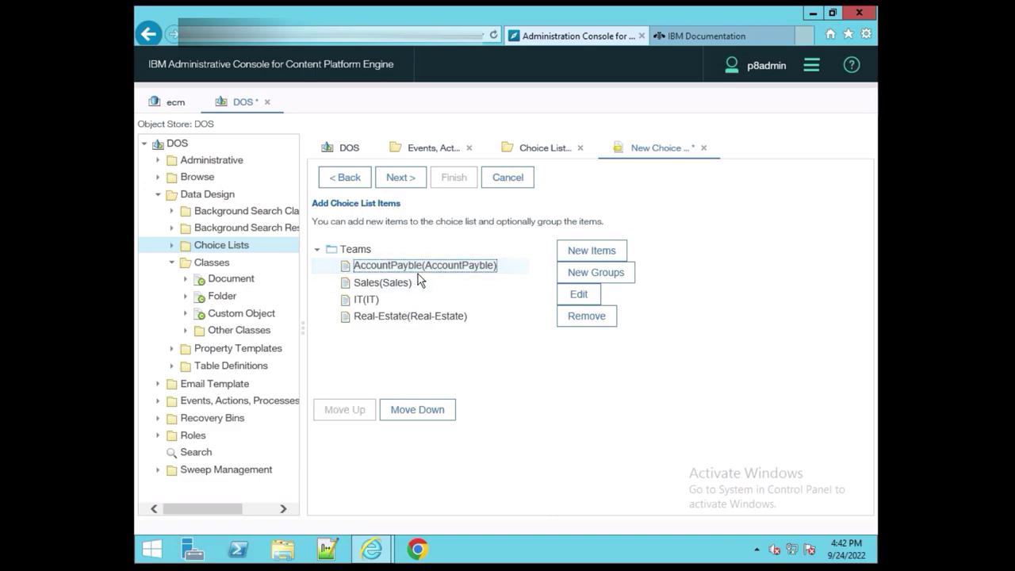
# Move Real-Estate up above IT and Sales.
pyautogui.click(404, 318)
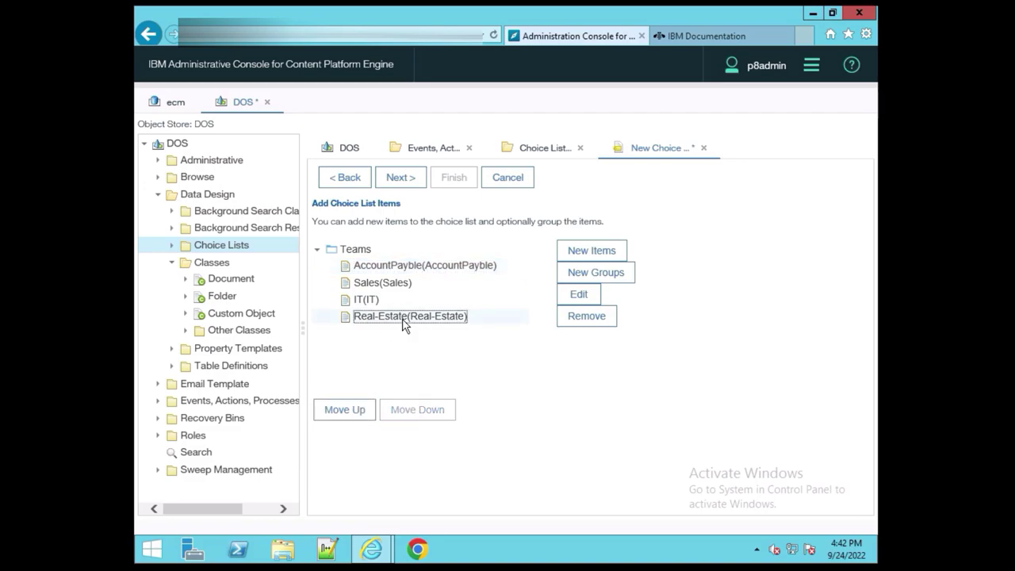
pyautogui.click(354, 410)
pyautogui.click(359, 410)
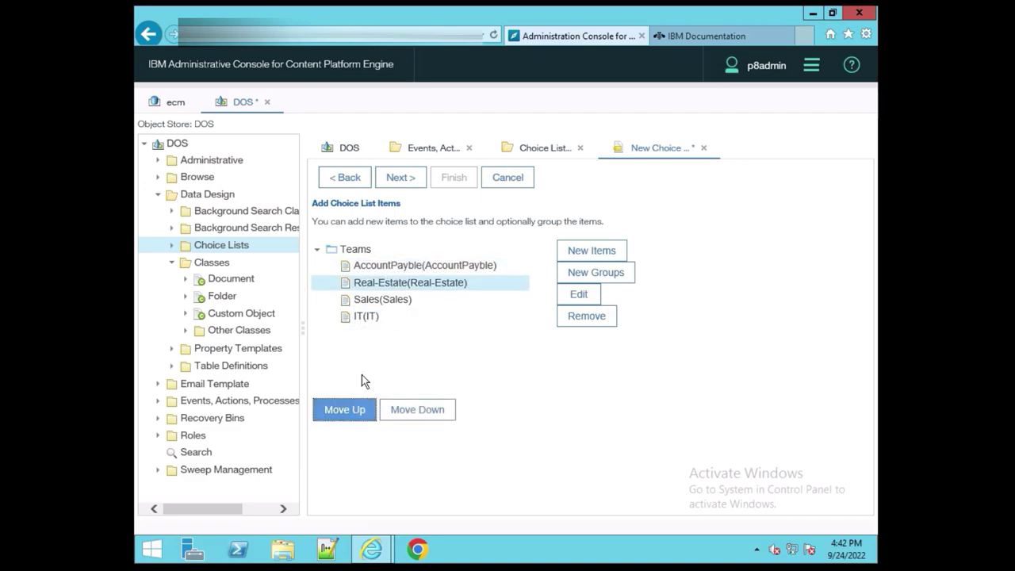
# Move IT to the top and Real-Estate down to the bottom of the list.
pyautogui.click(365, 316)
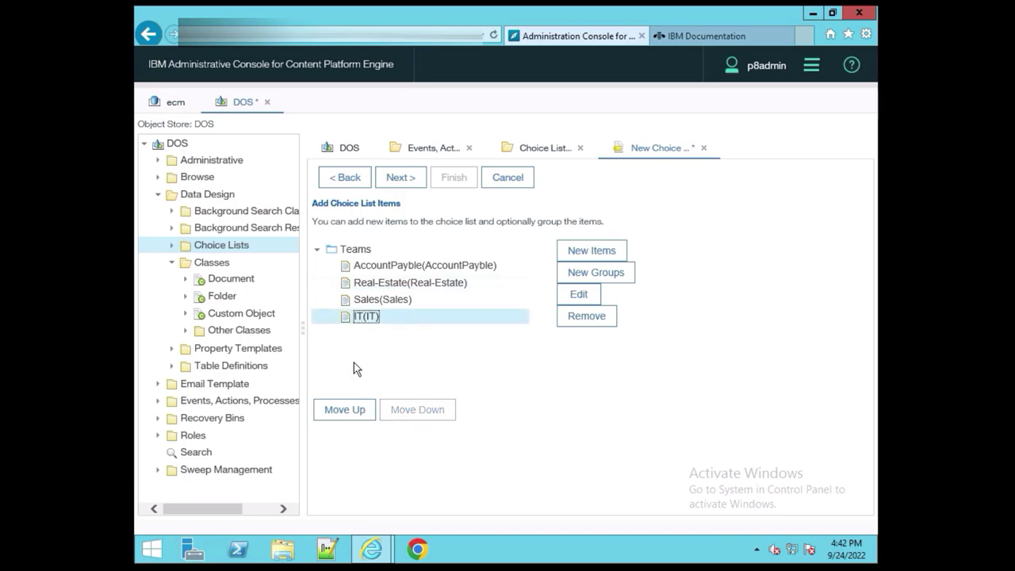
pyautogui.click(349, 409)
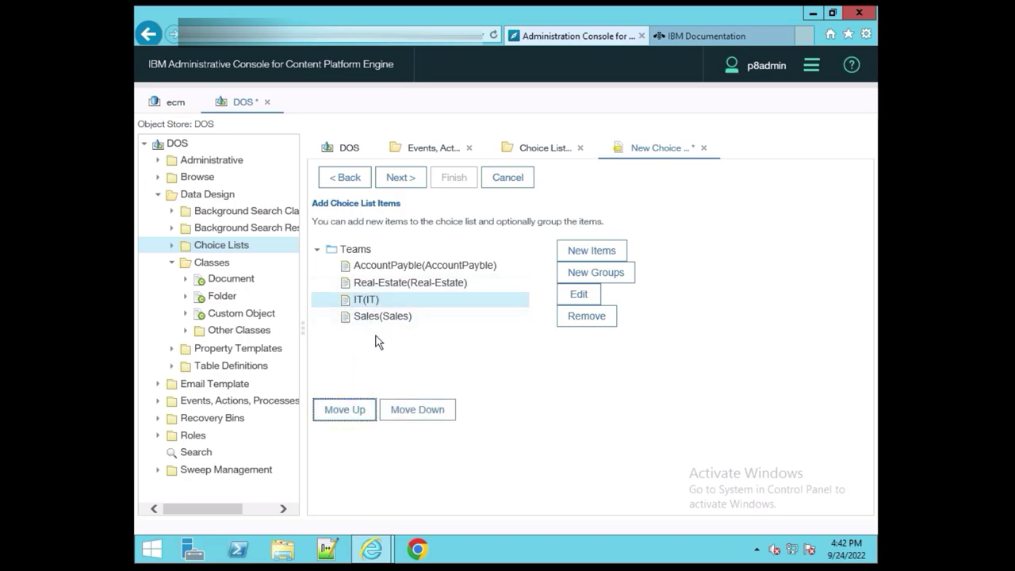
pyautogui.click(347, 409)
pyautogui.click(347, 410)
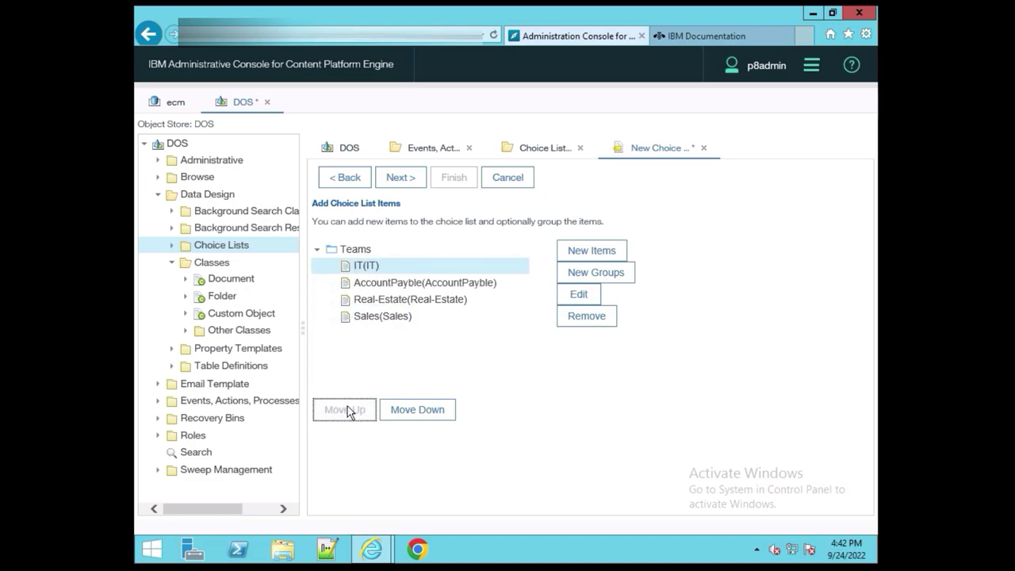
pyautogui.click(376, 302)
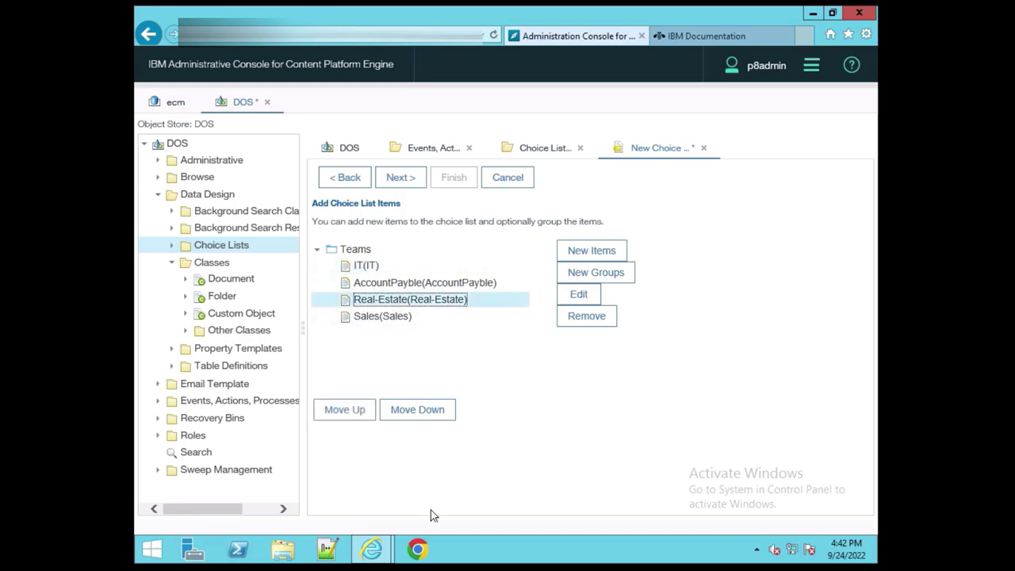
pyautogui.click(416, 411)
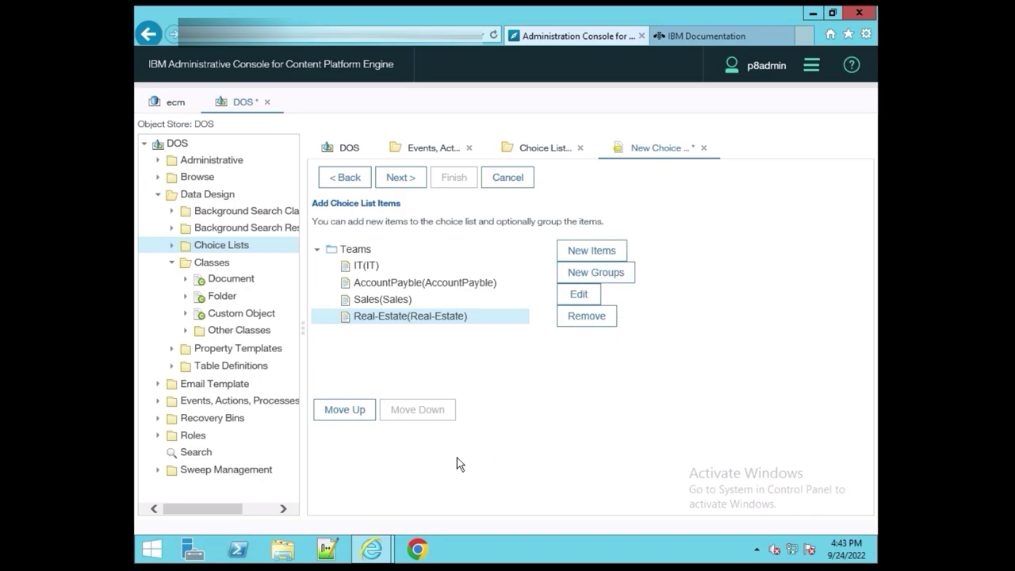
# Add a new item with display name and value Testing, then advance to the Summary page.
pyautogui.click(588, 254)
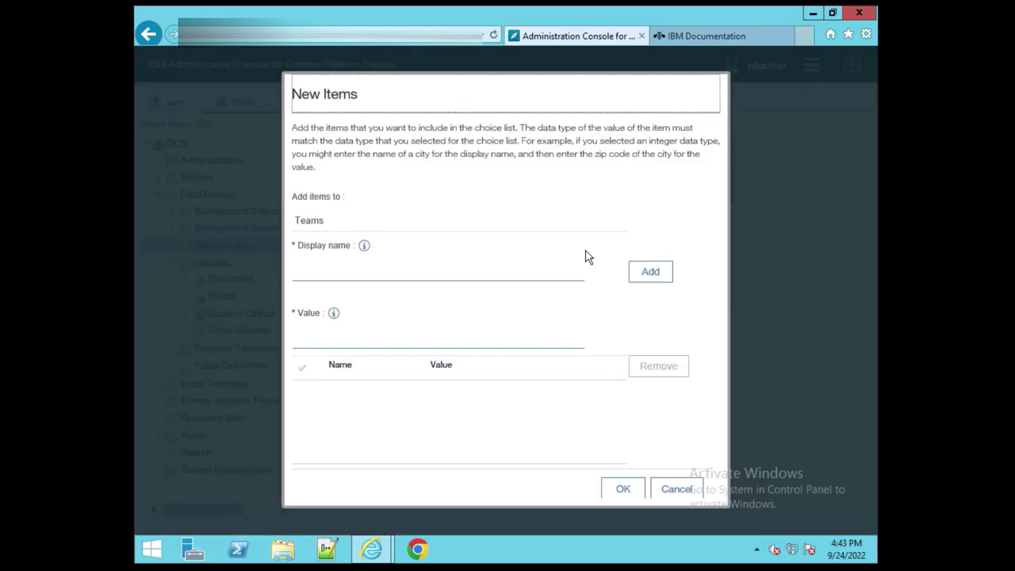
pyautogui.click(555, 268)
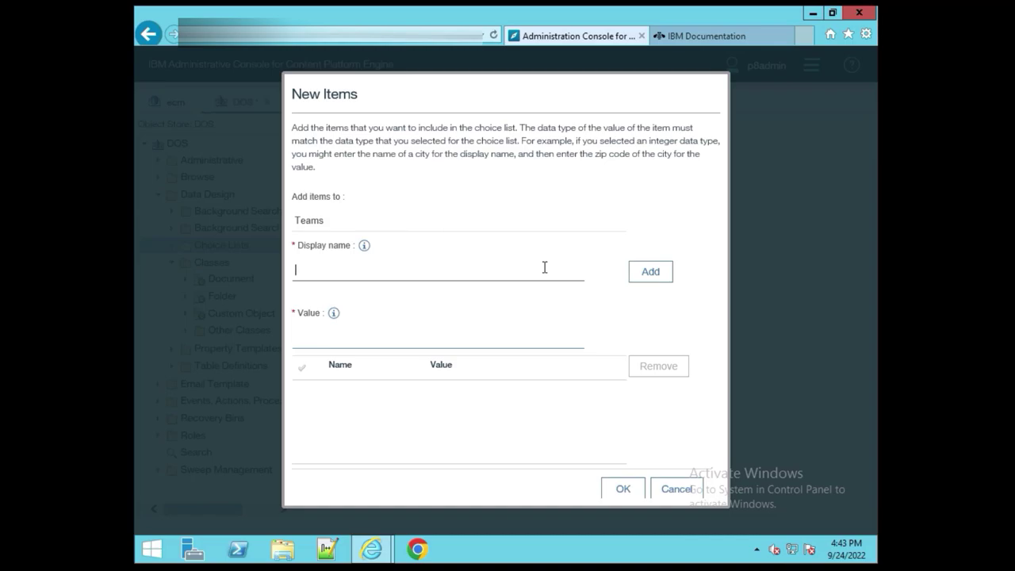
pyautogui.write('Testing')
pyautogui.press('Tab')
pyautogui.click(617, 488)
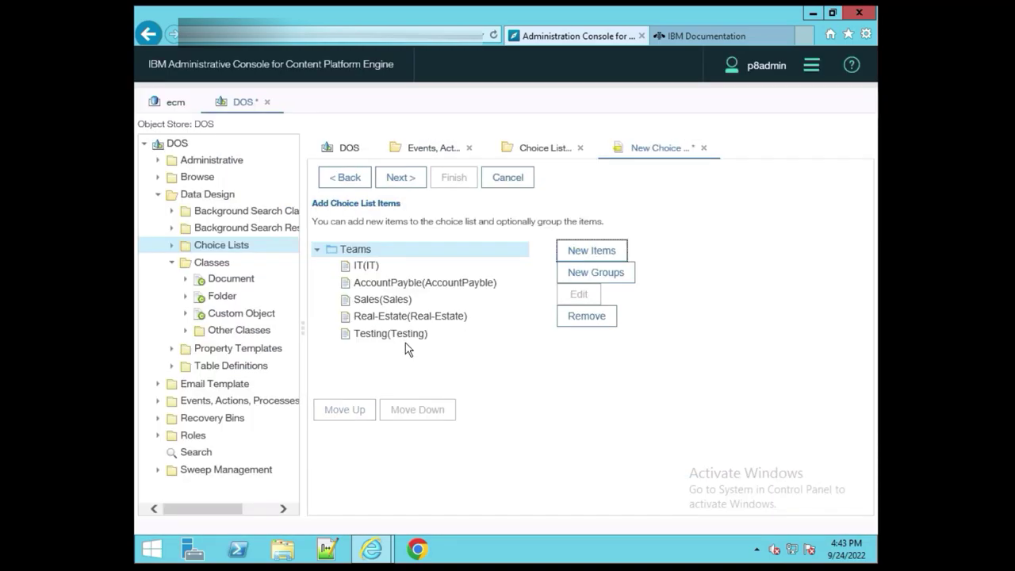
pyautogui.click(529, 387)
pyautogui.click(406, 187)
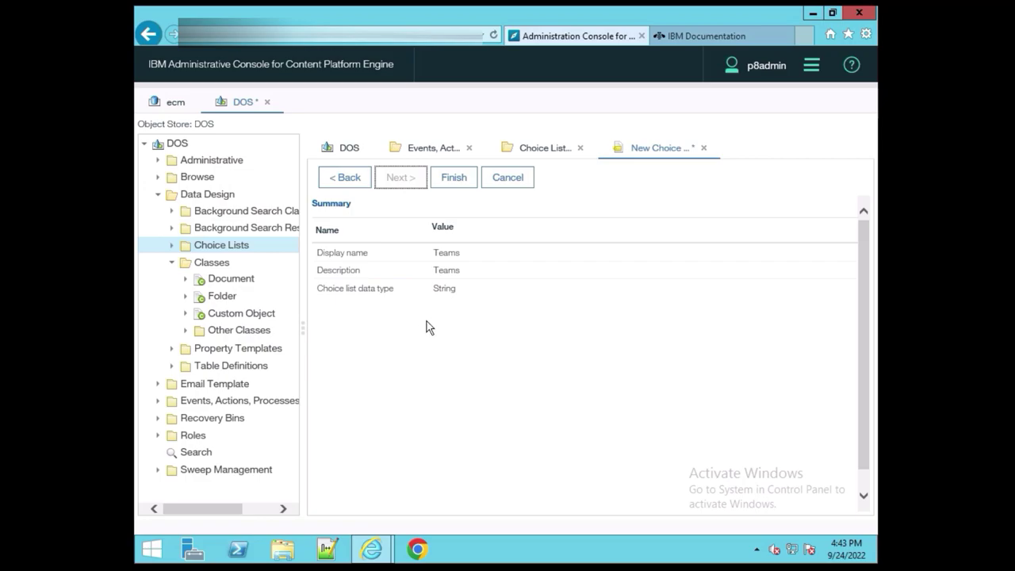
# Attempt to finish the Teams choice list and dismiss the FNRAC1004E database insert error.
pyautogui.click(454, 179)
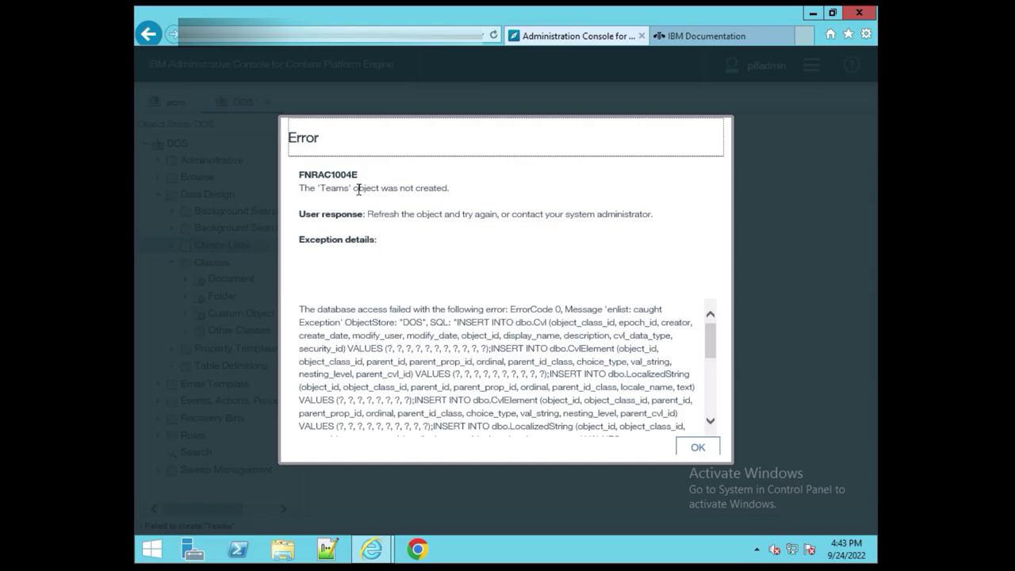
pyautogui.moveTo(355, 189); pyautogui.dragTo(449, 192)
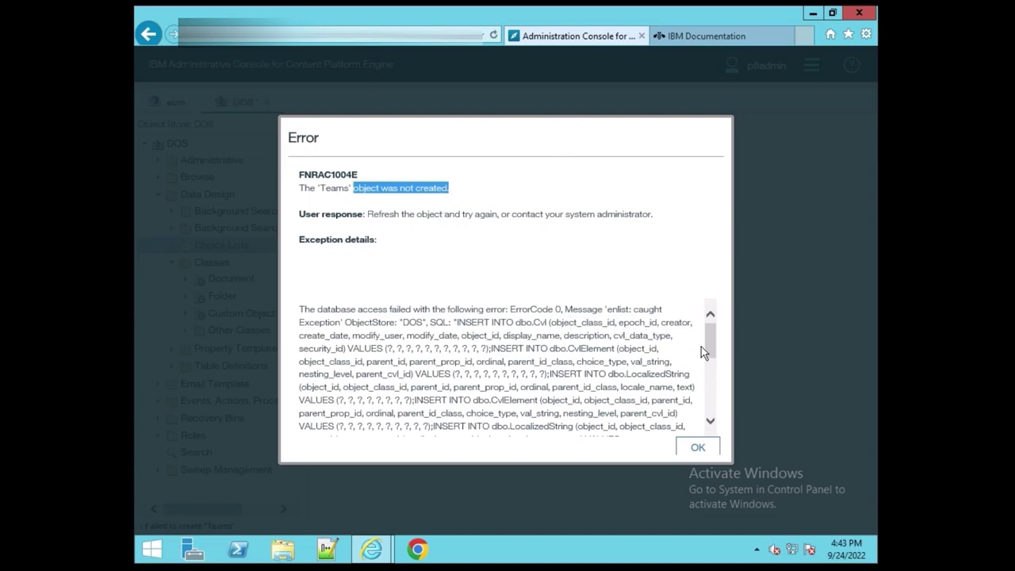
pyautogui.moveTo(705, 344)
pyautogui.mouseDown()
pyautogui.moveTo(706, 372)
pyautogui.moveTo(708, 341)
pyautogui.mouseUp()
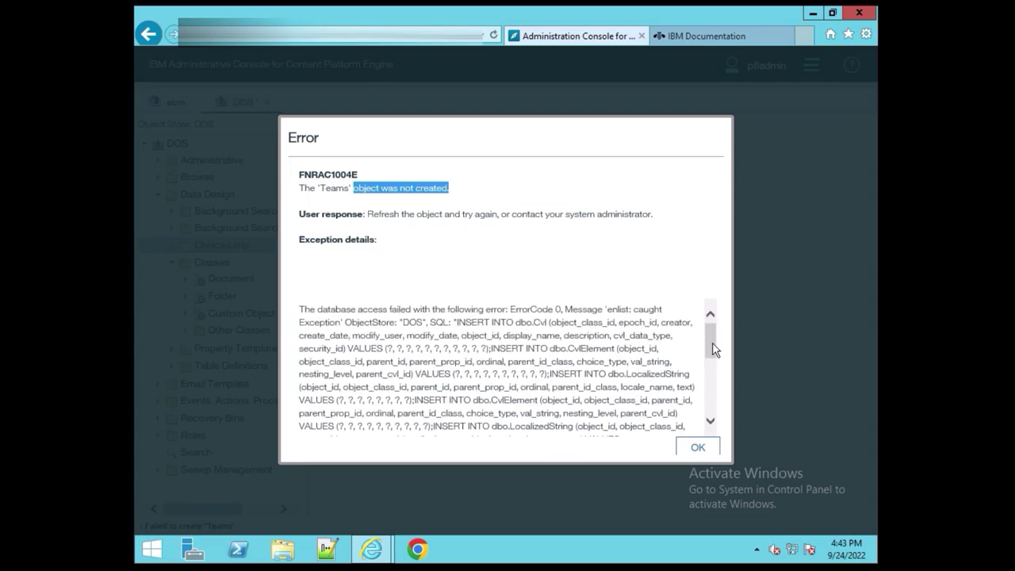
pyautogui.click(697, 446)
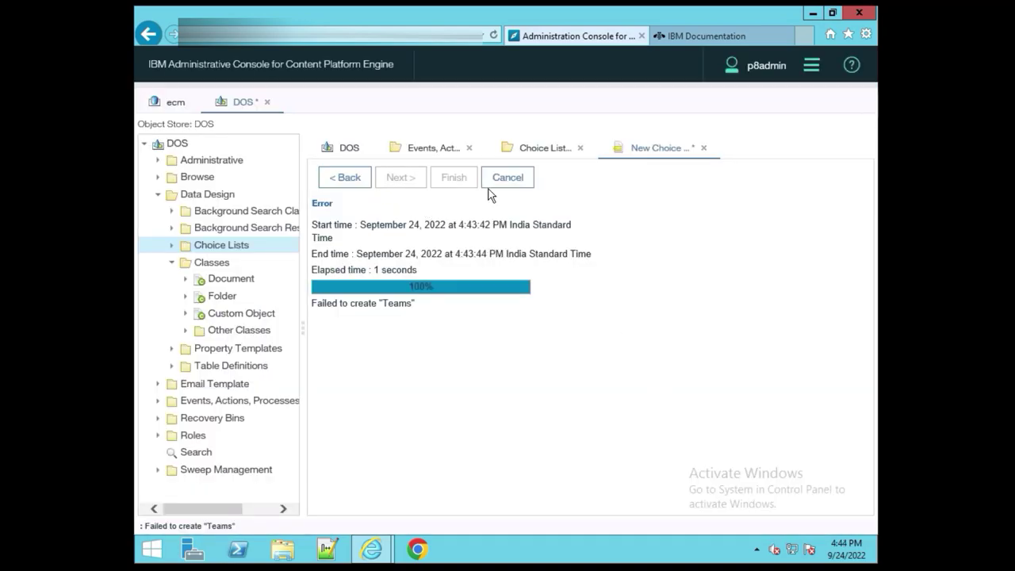
# Remove Sales and Real-Estate from the items, then finish creating the Teams choice list.
pyautogui.click(325, 181)
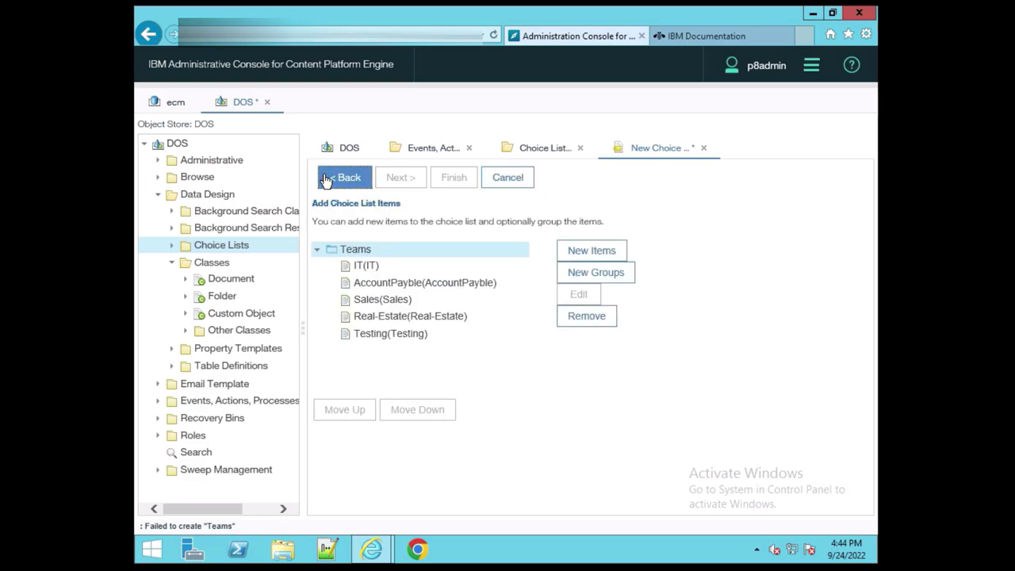
pyautogui.click(385, 301)
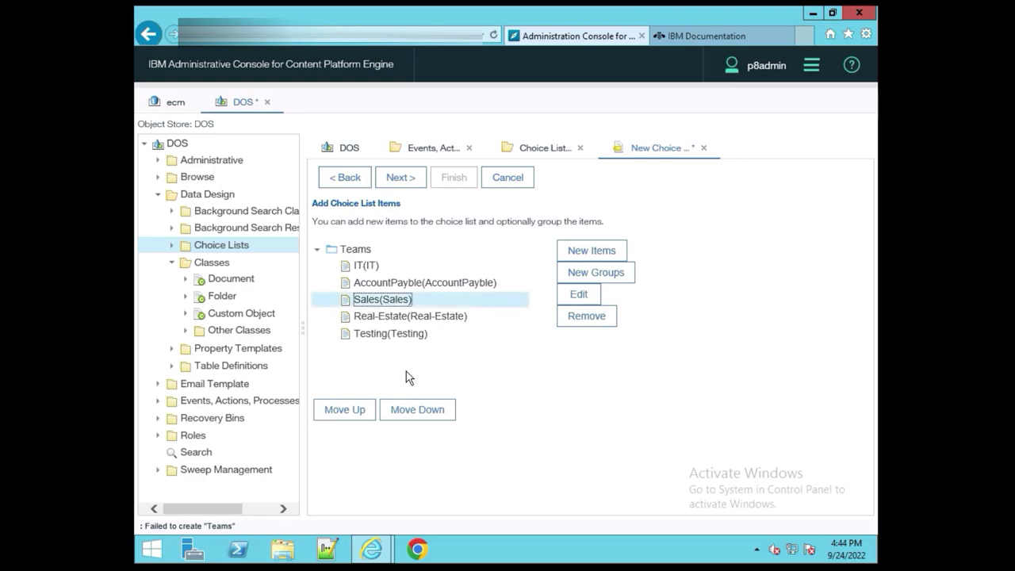
pyautogui.click(572, 321)
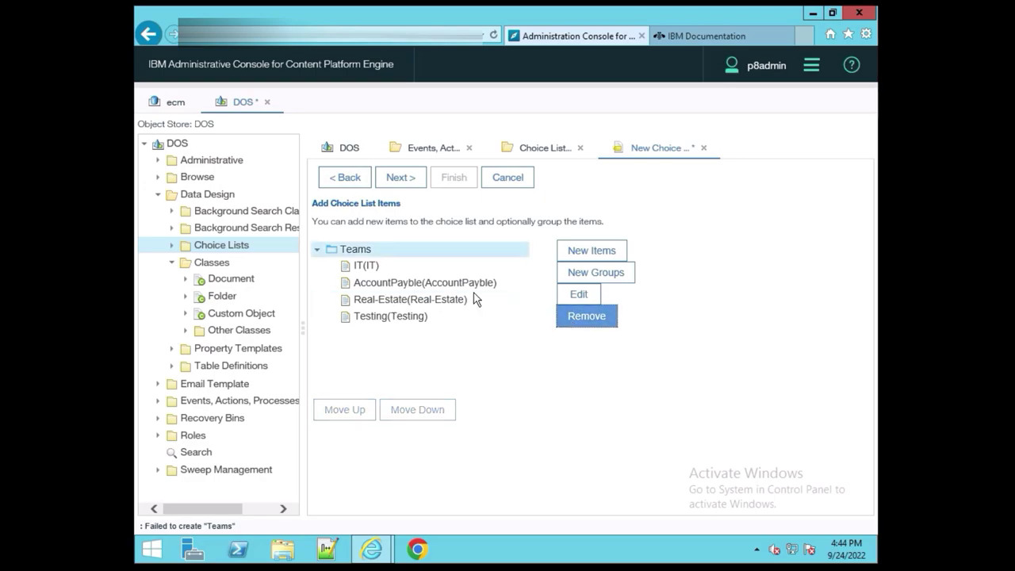
pyautogui.click(435, 299)
pyautogui.click(575, 321)
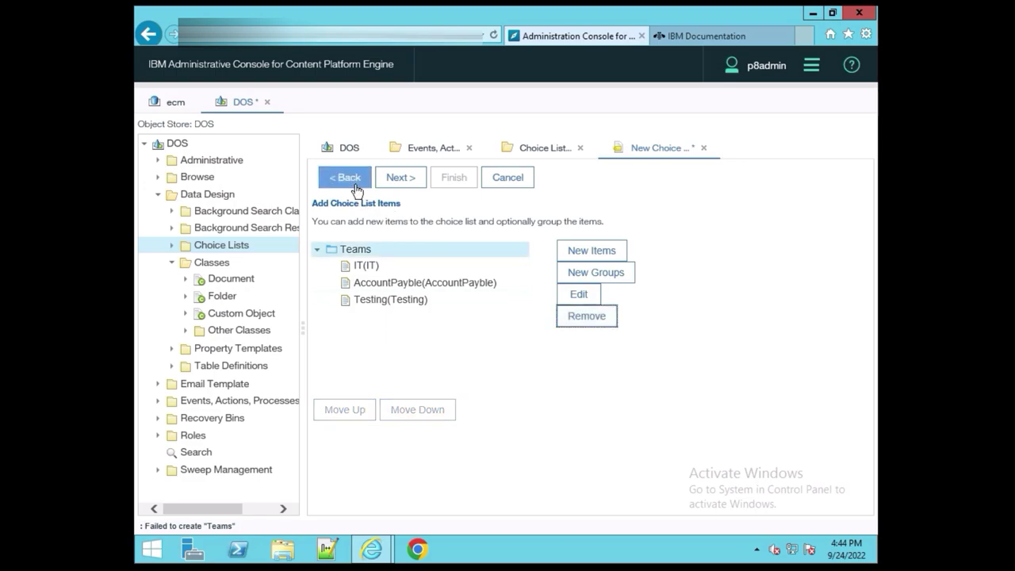
pyautogui.click(405, 182)
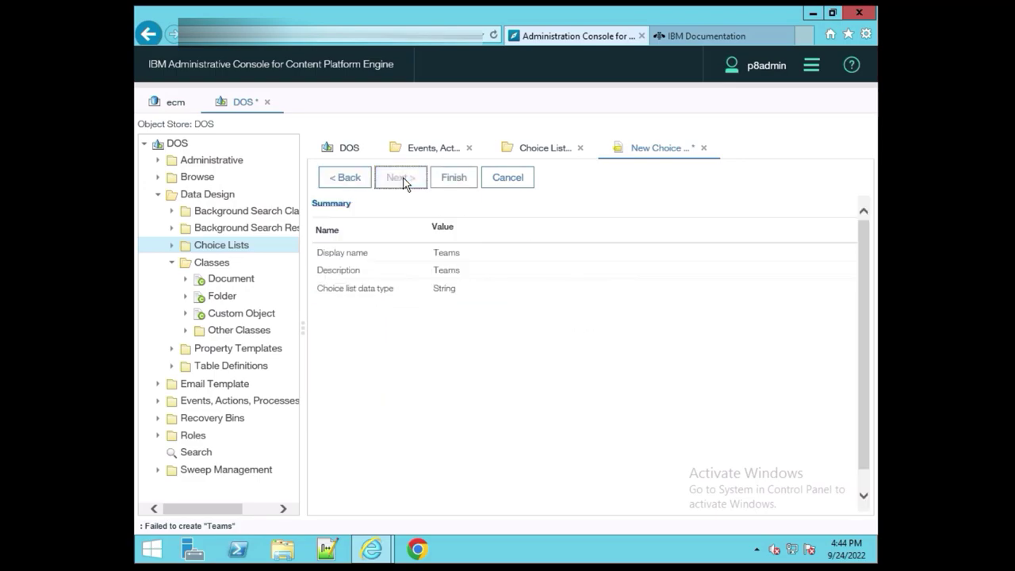
pyautogui.click(448, 181)
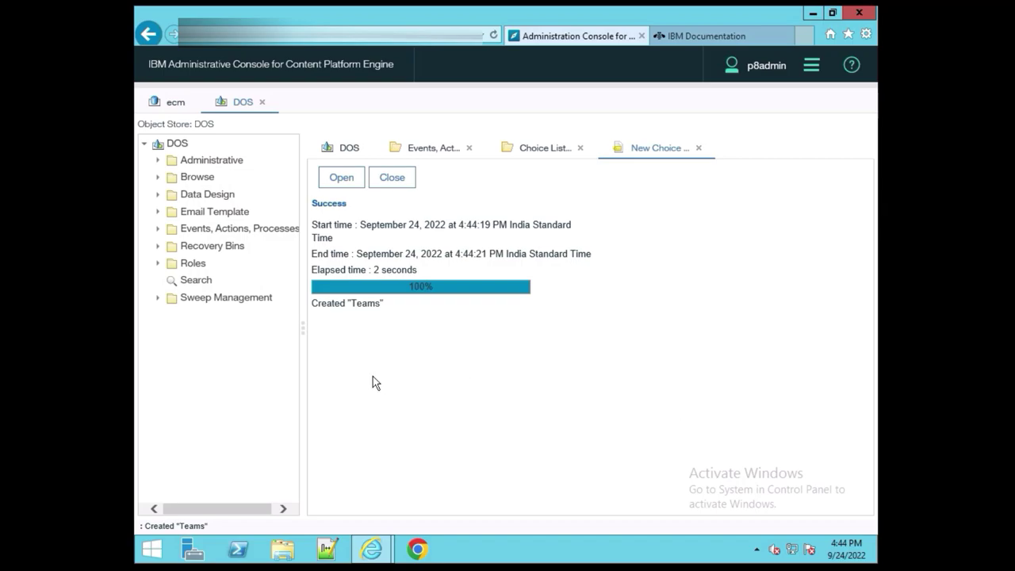
# Open the new Teams choice list and correct a stray character in its display name.
pyautogui.click(337, 181)
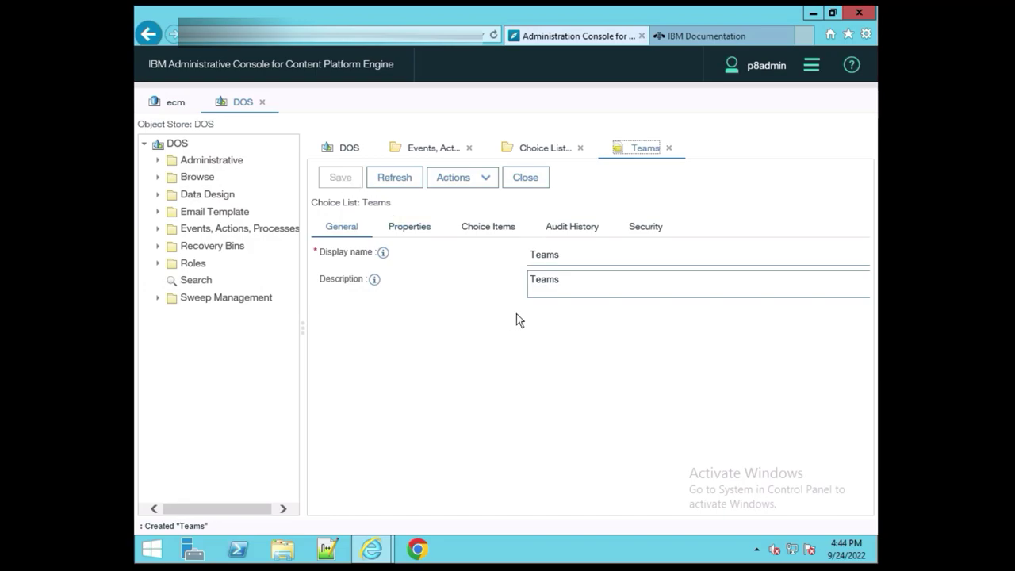
pyautogui.click(580, 261)
pyautogui.write('s')
pyautogui.press('BackSpace')
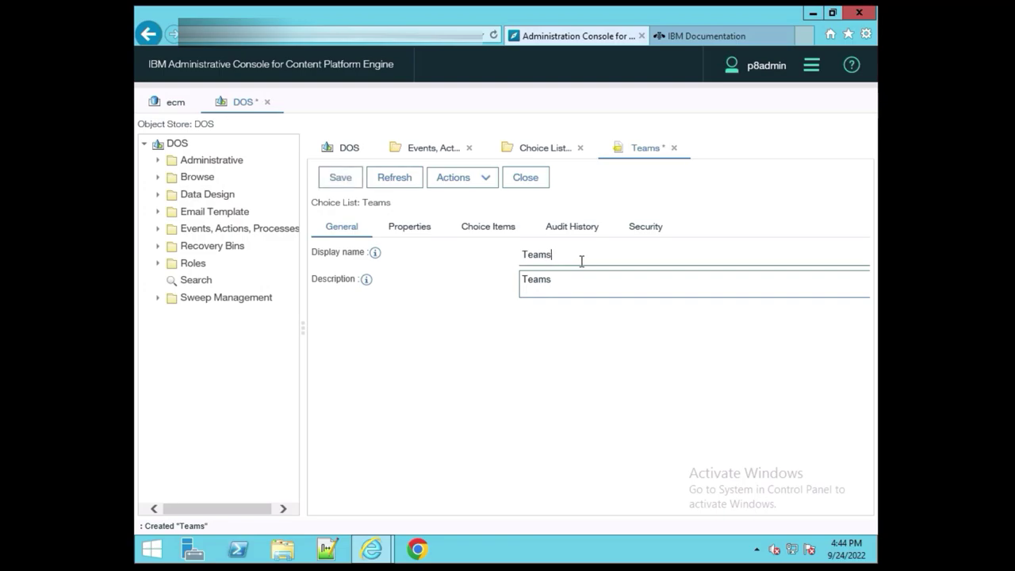
pyautogui.click(583, 276)
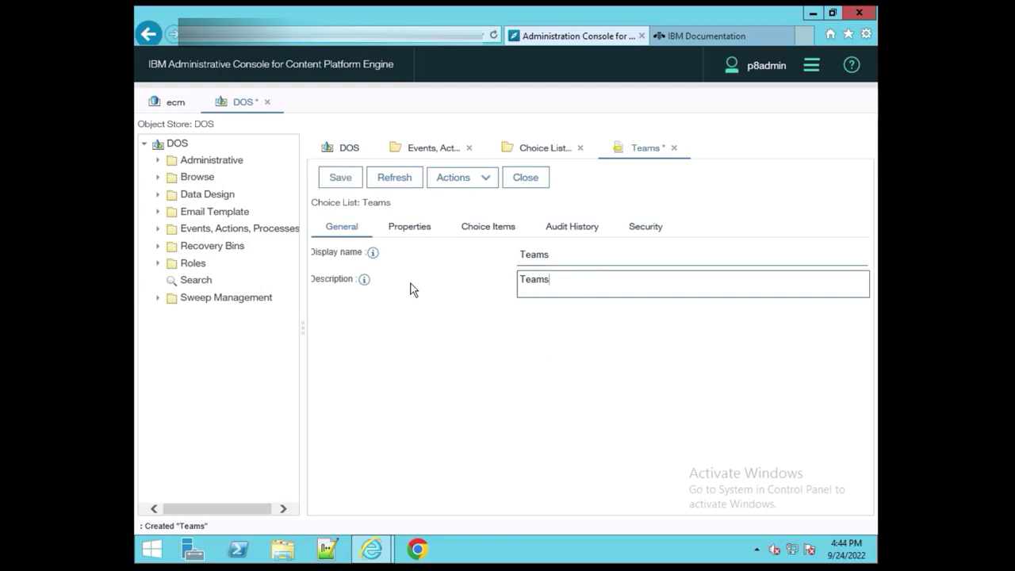
# Review the Properties tab, then the Choice Items tab.
pyautogui.click(402, 228)
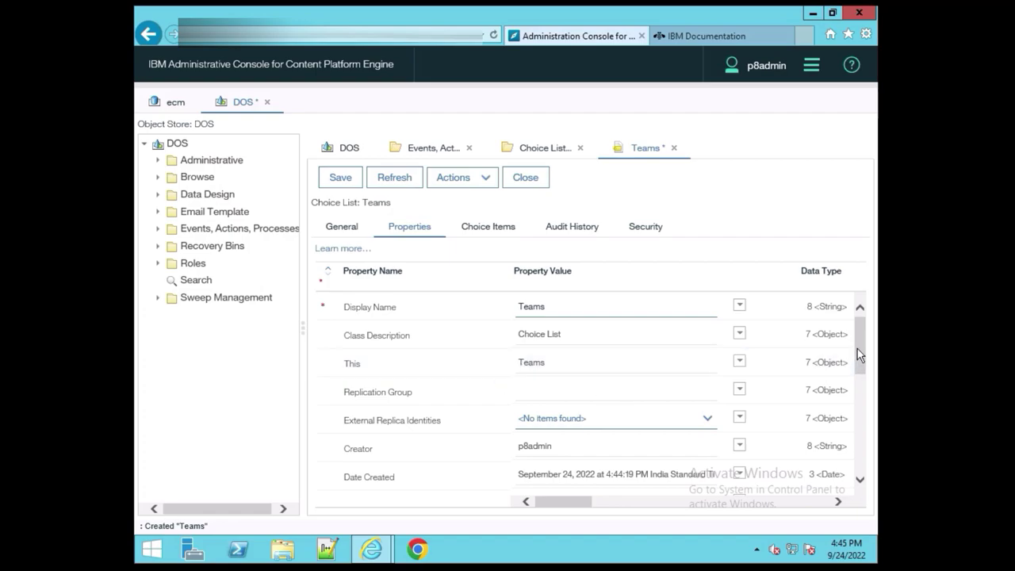
pyautogui.moveTo(857, 348); pyautogui.dragTo(870, 458)
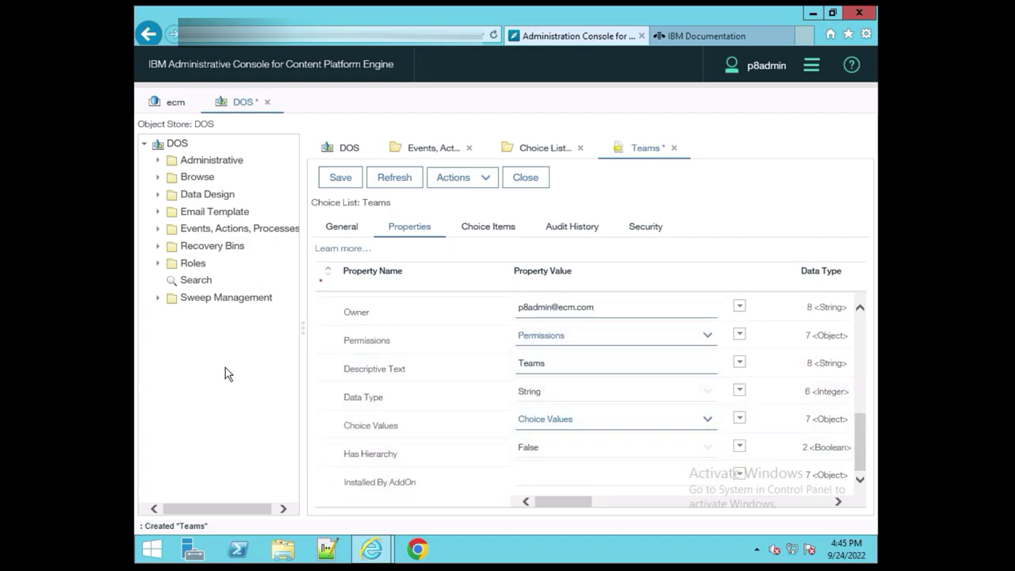
pyautogui.click(480, 230)
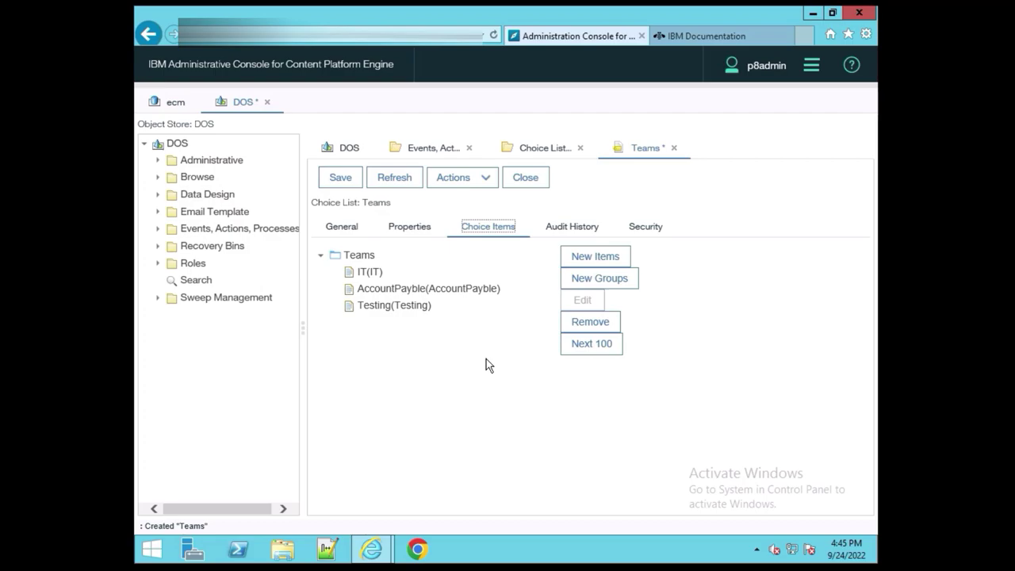
# Add an item with display name and value Sales, then save the Teams choice list.
pyautogui.click(581, 256)
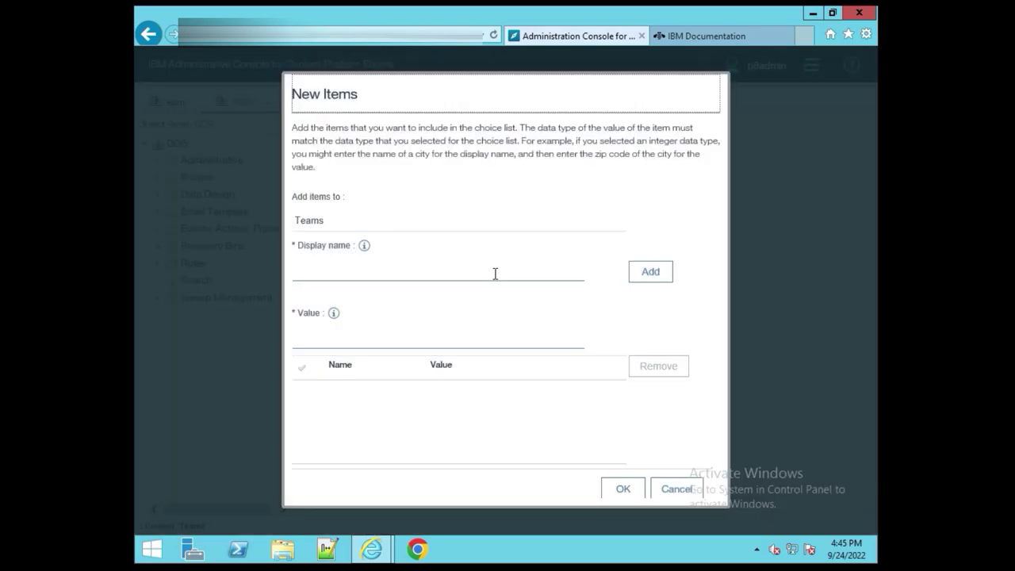
pyautogui.click(495, 274)
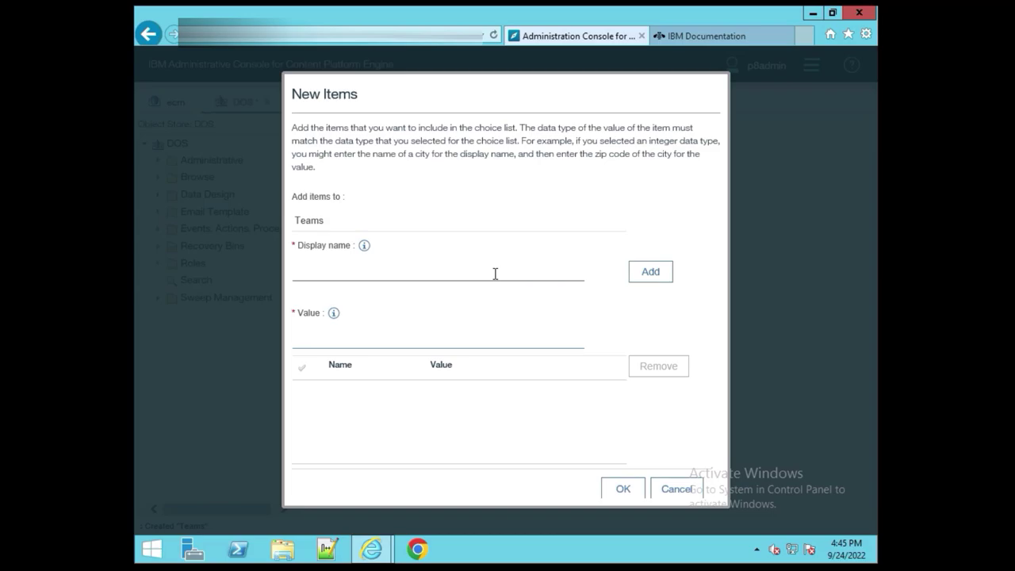
pyautogui.write('Sales')
pyautogui.press('Tab')
pyautogui.write('Sales')
pyautogui.click(640, 274)
pyautogui.click(640, 274)
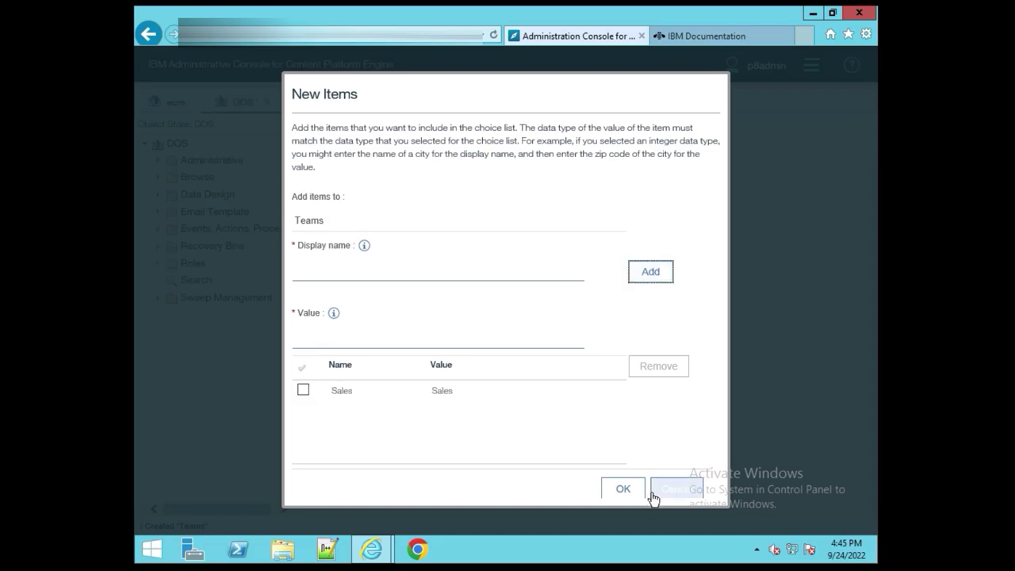
pyautogui.click(623, 488)
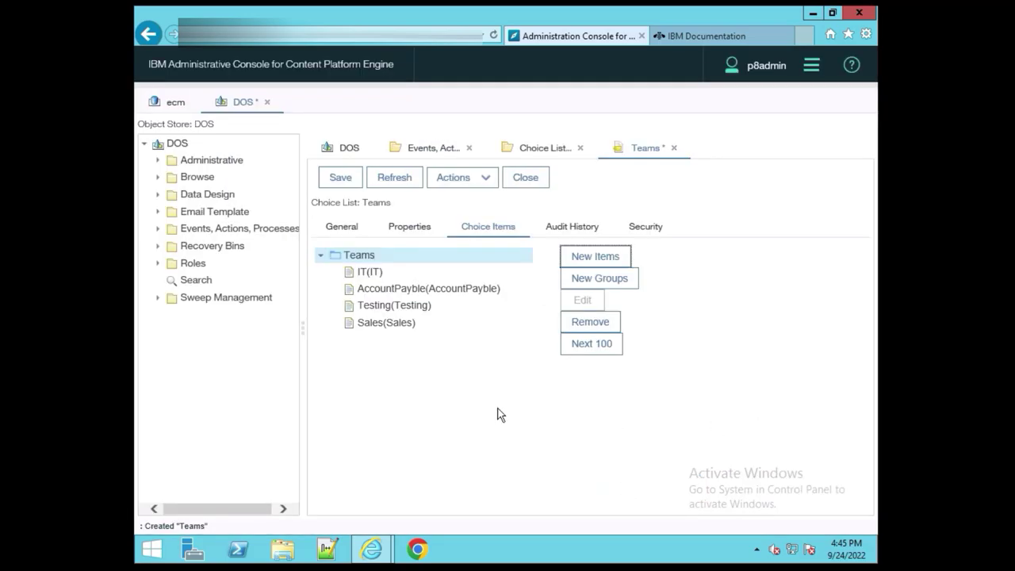
pyautogui.click(321, 382)
pyautogui.click(346, 187)
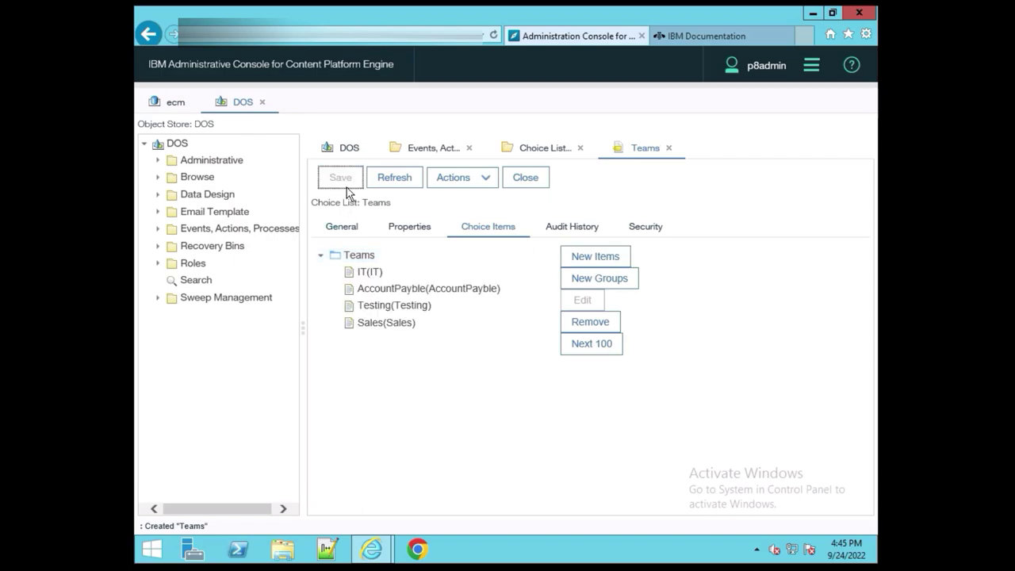
pyautogui.click(412, 399)
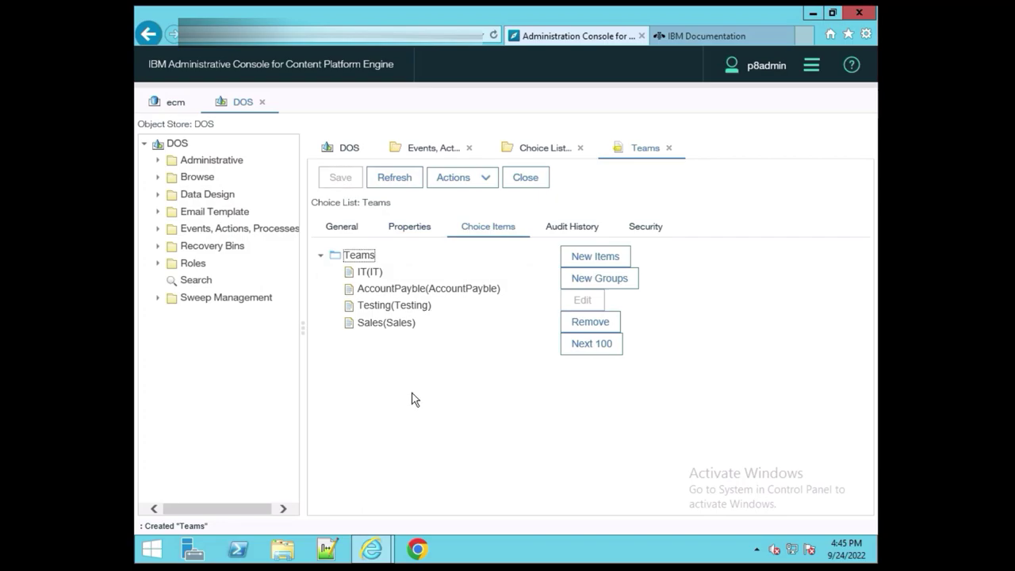
# Check the empty Audit History, then scroll through the four Allow entries under Security.
pyautogui.click(556, 231)
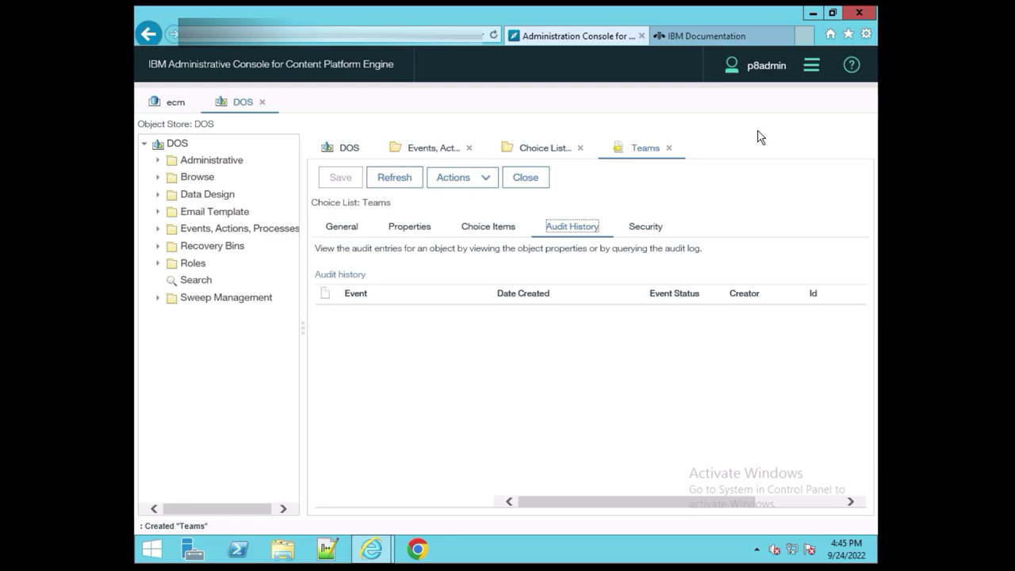
pyautogui.click(656, 229)
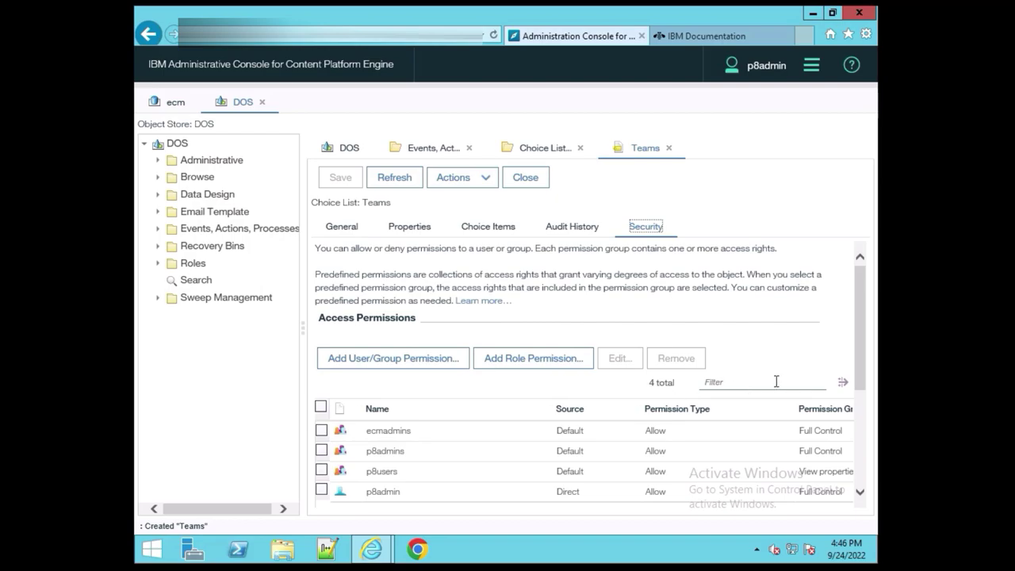
pyautogui.moveTo(856, 354); pyautogui.dragTo(858, 397)
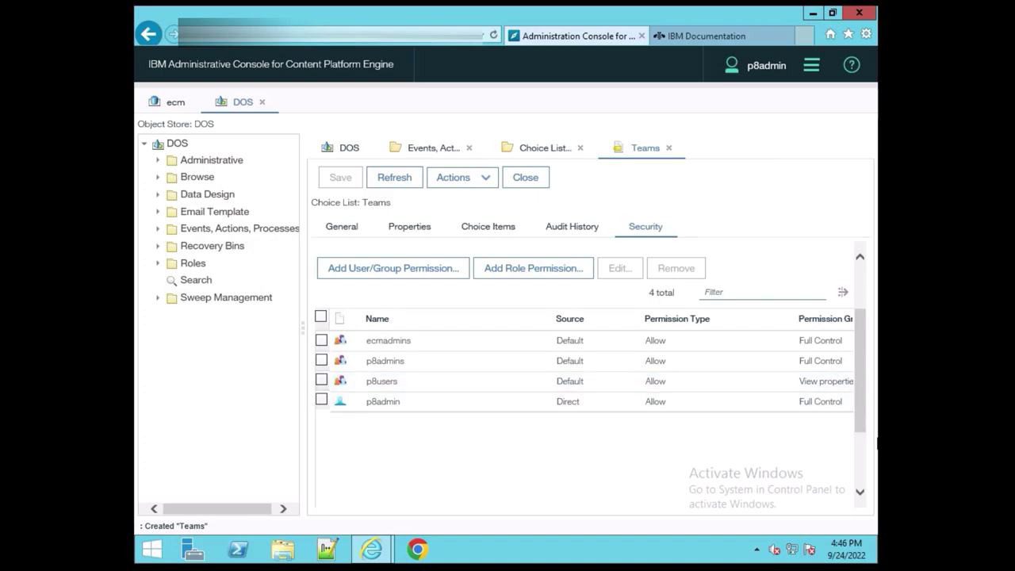
pyautogui.click(567, 451)
pyautogui.click(404, 405)
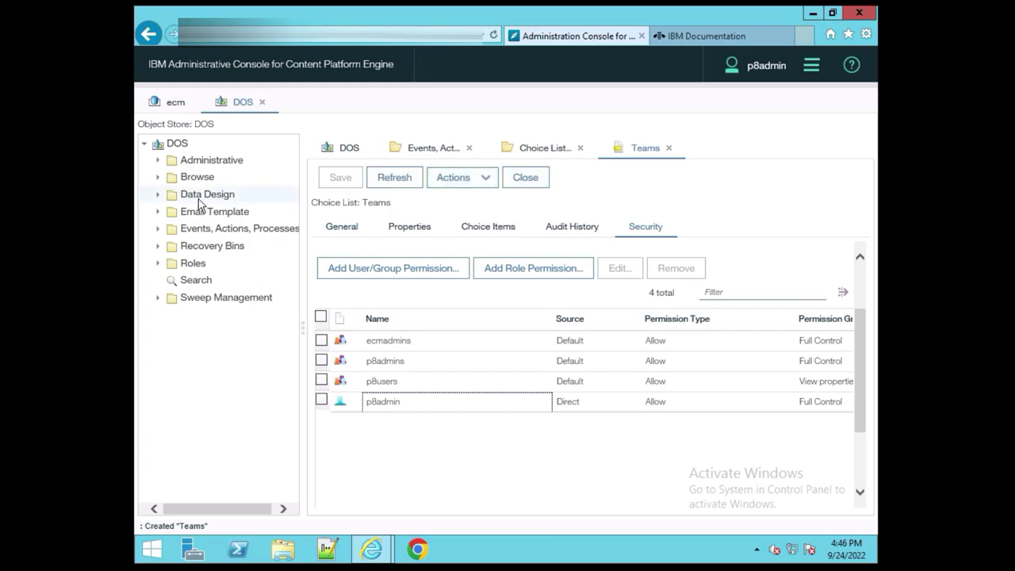
# Navigate Data Design > Classes > Document > ABC to Account_Team and show its Property Definitions.
pyautogui.click(157, 195)
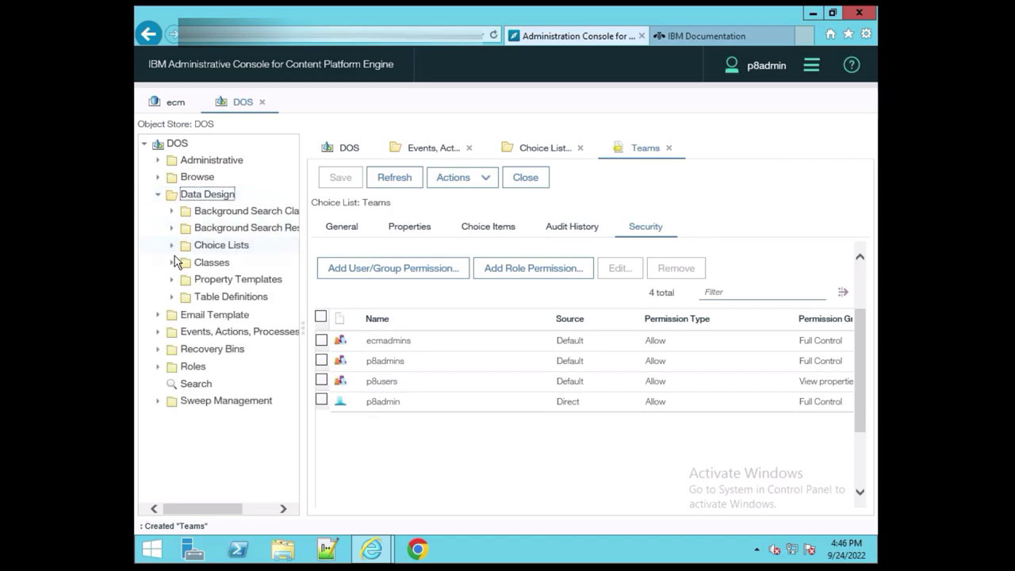
pyautogui.click(171, 262)
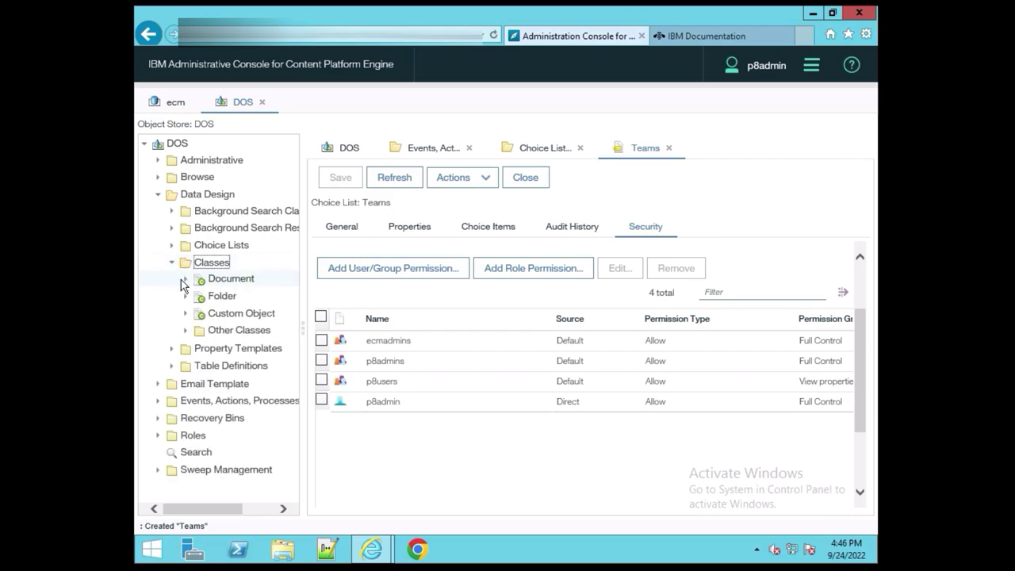
pyautogui.click(184, 280)
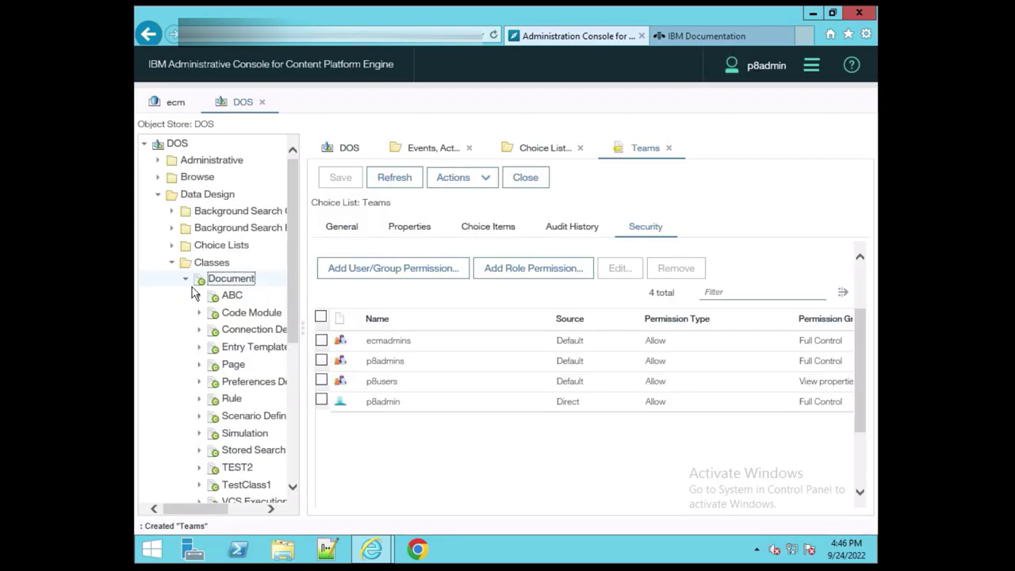
pyautogui.click(199, 296)
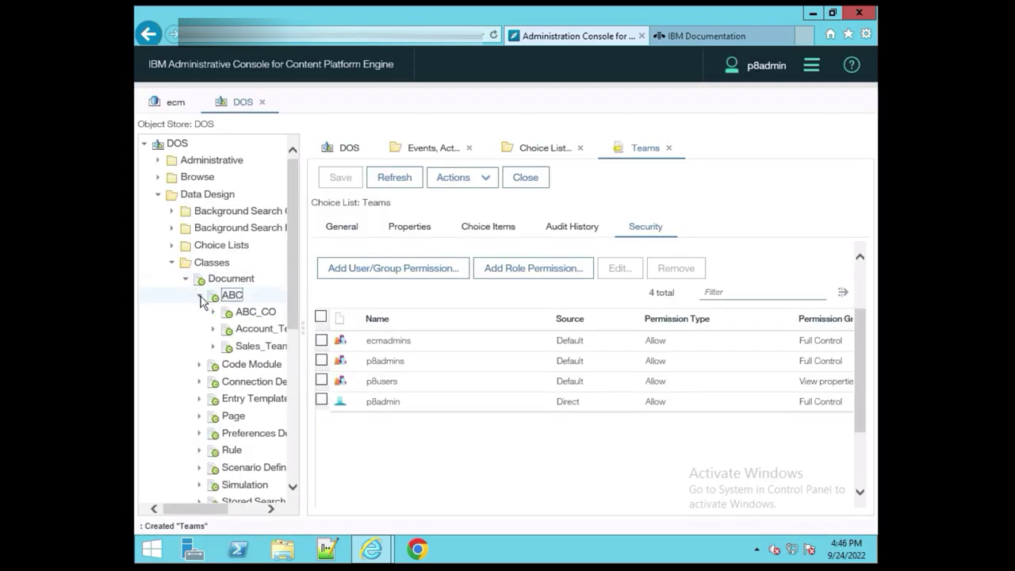
pyautogui.click(238, 332)
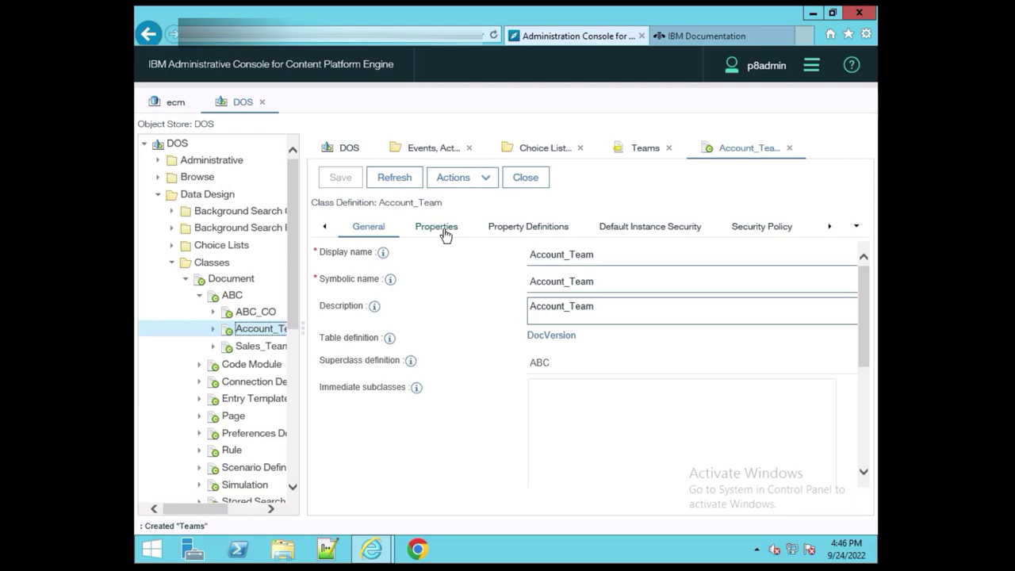
pyautogui.click(443, 232)
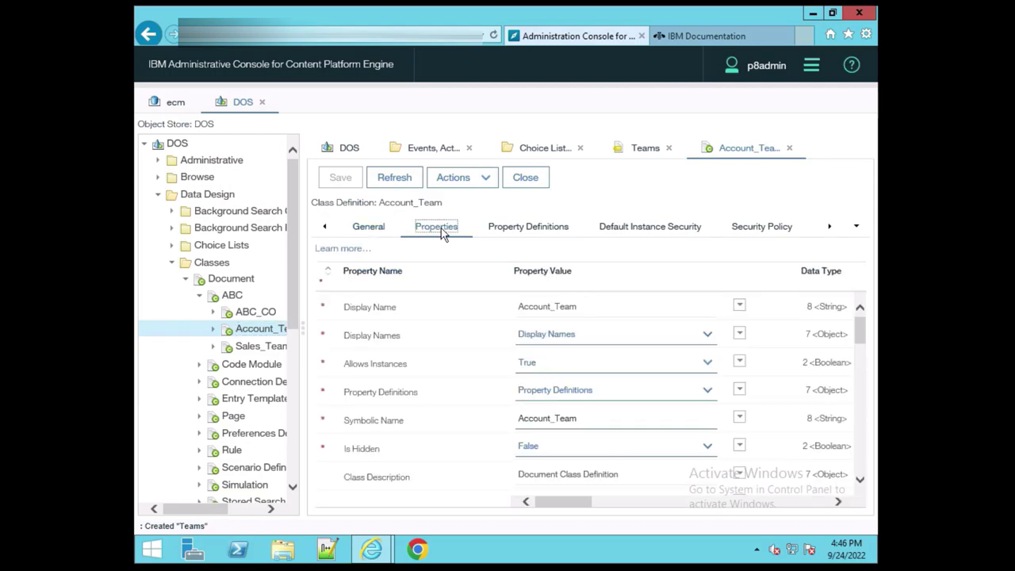
pyautogui.click(543, 241)
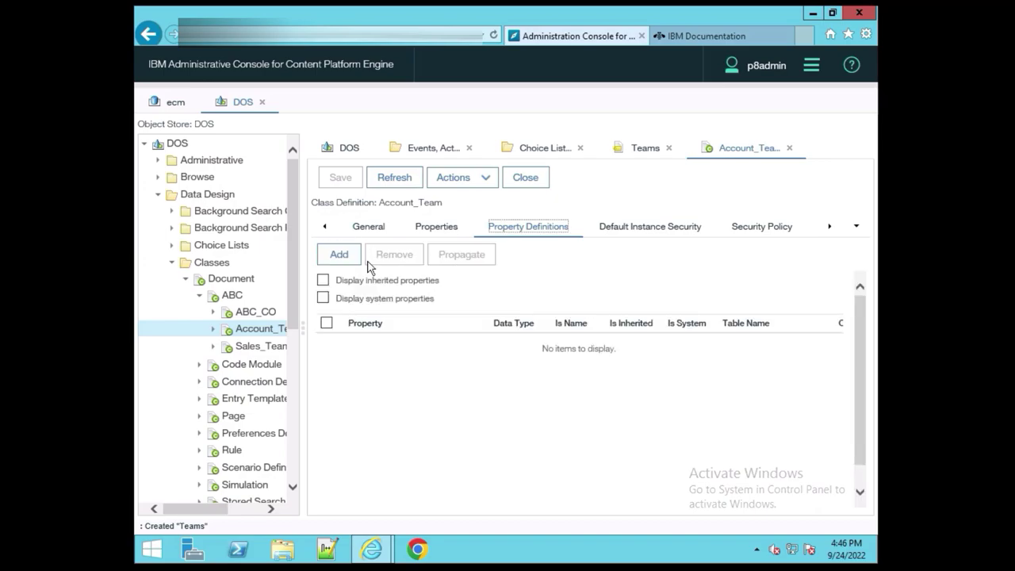
# Search available properties for 'team' and add Team_Name to the Account_Team class.
pyautogui.click(341, 255)
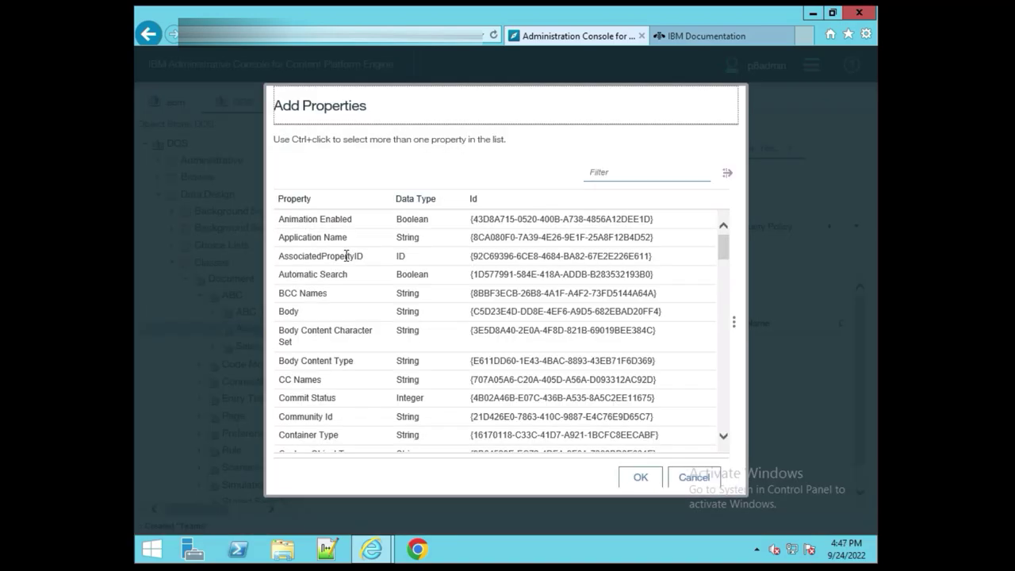
pyautogui.click(652, 171)
pyautogui.write('team')
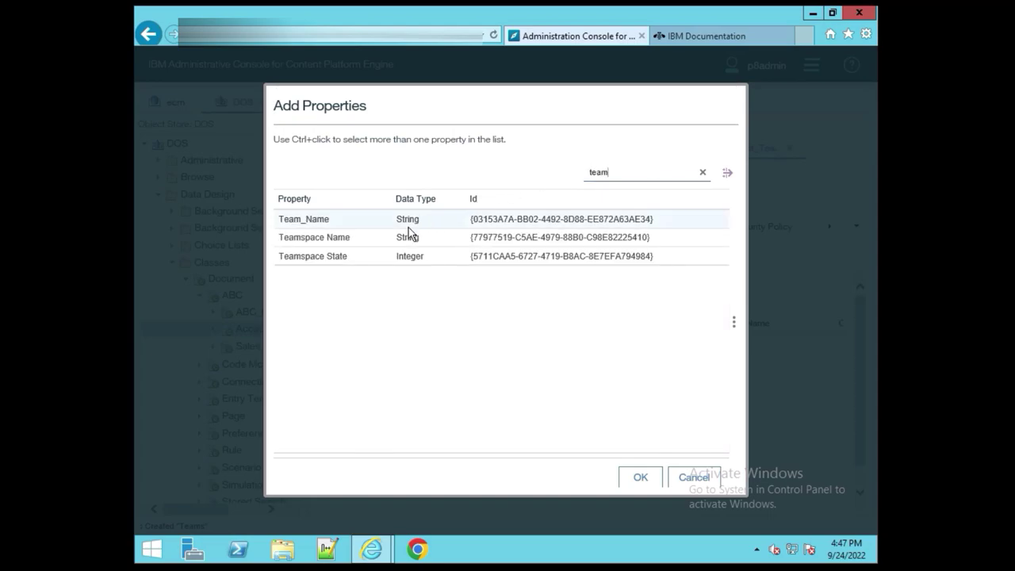
pyautogui.click(386, 225)
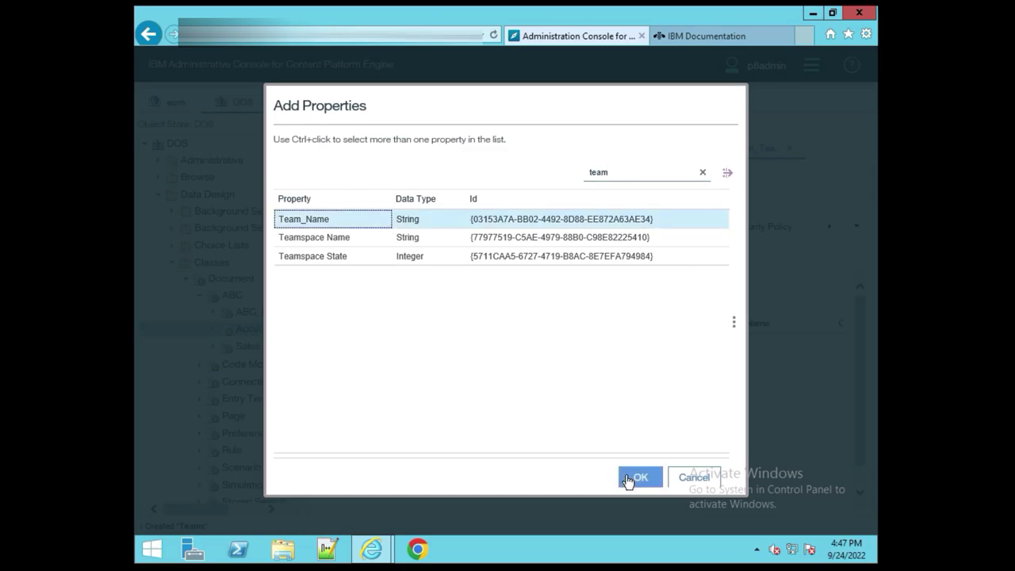
pyautogui.rightClick(491, 225)
pyautogui.click(473, 219)
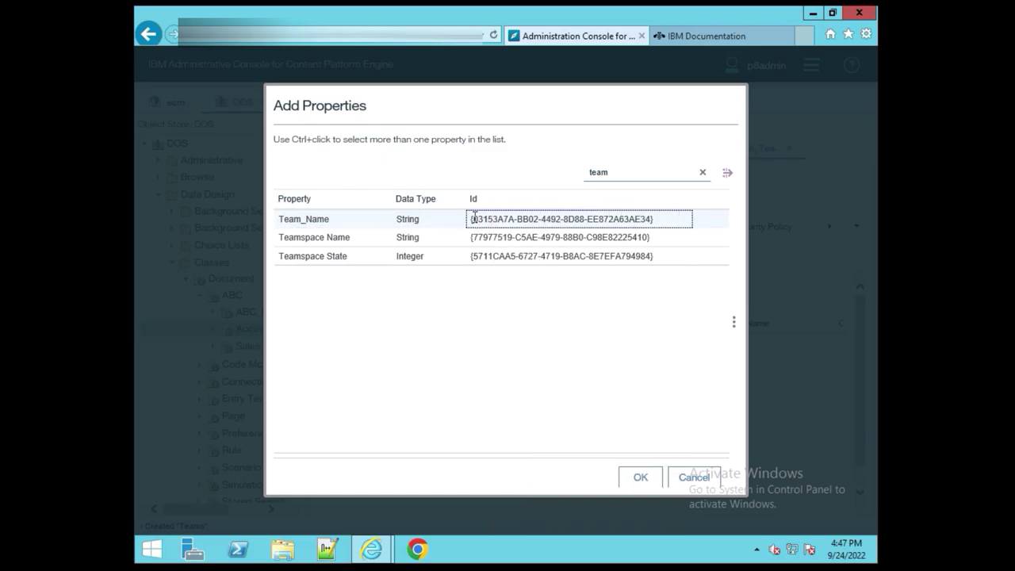
pyautogui.rightClick(474, 218)
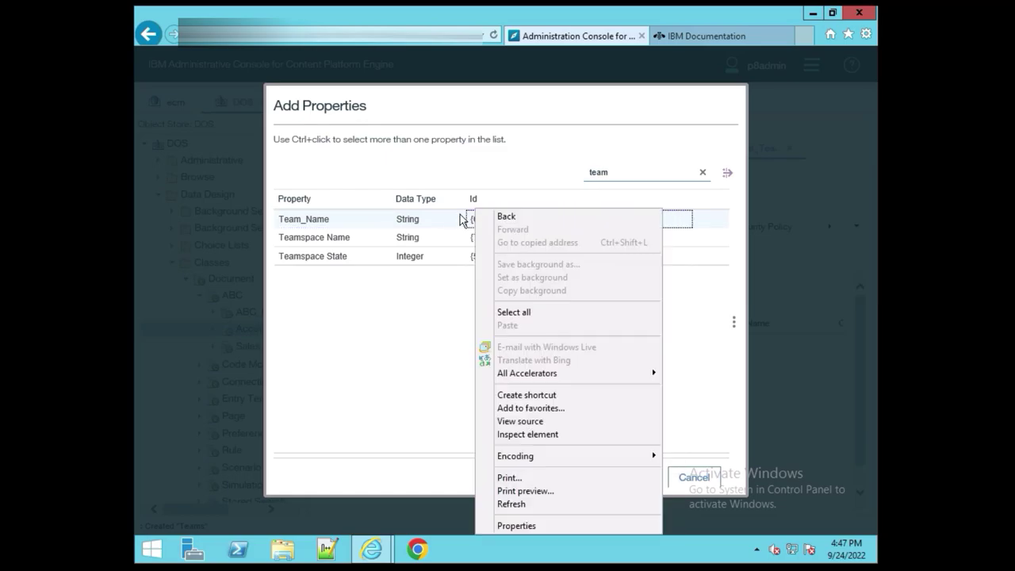
pyautogui.click(389, 215)
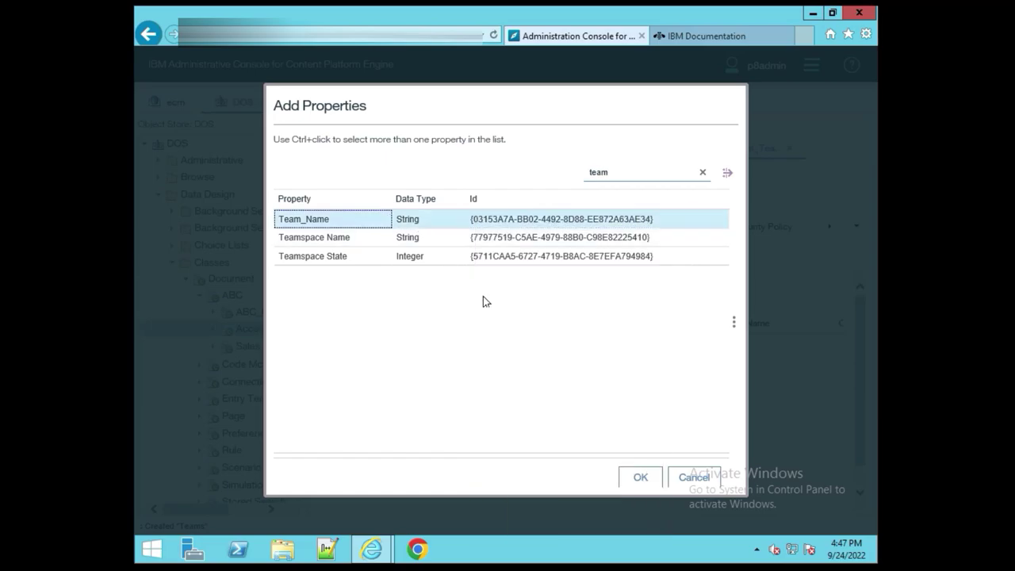
pyautogui.click(623, 477)
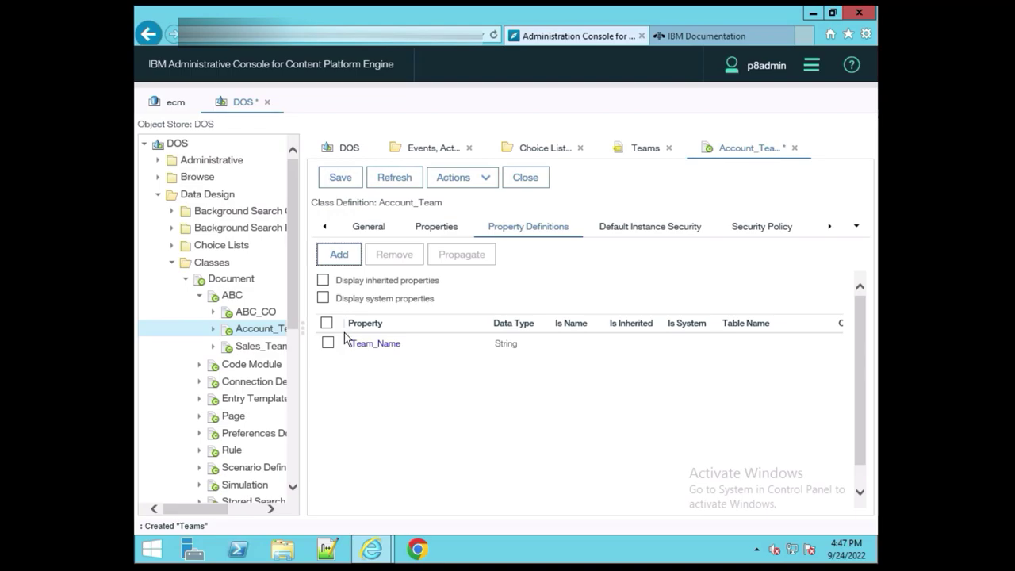
# Open Team_Name's property definition and view its More tab with choice list and persistence settings.
pyautogui.click(362, 347)
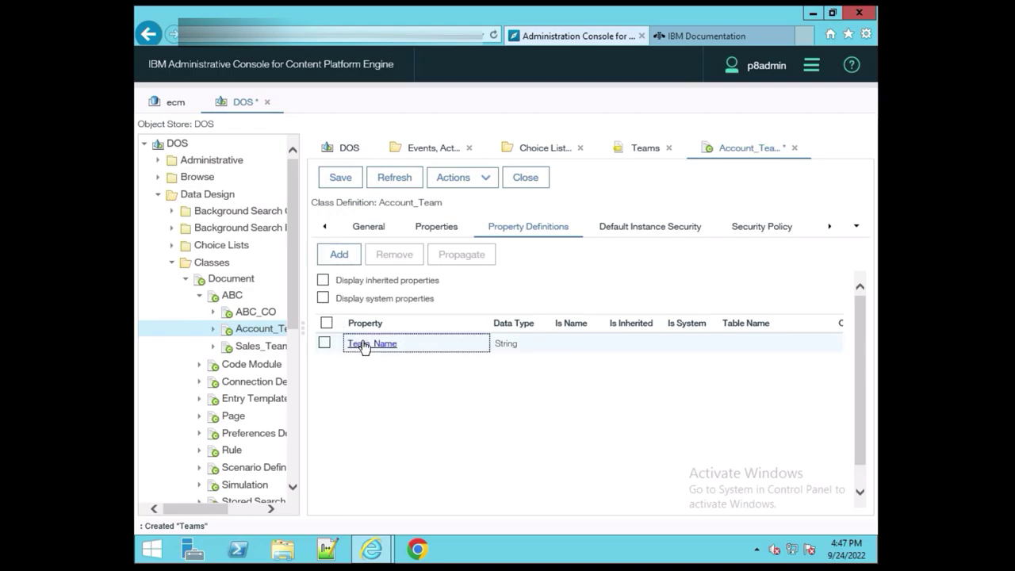
pyautogui.click(363, 346)
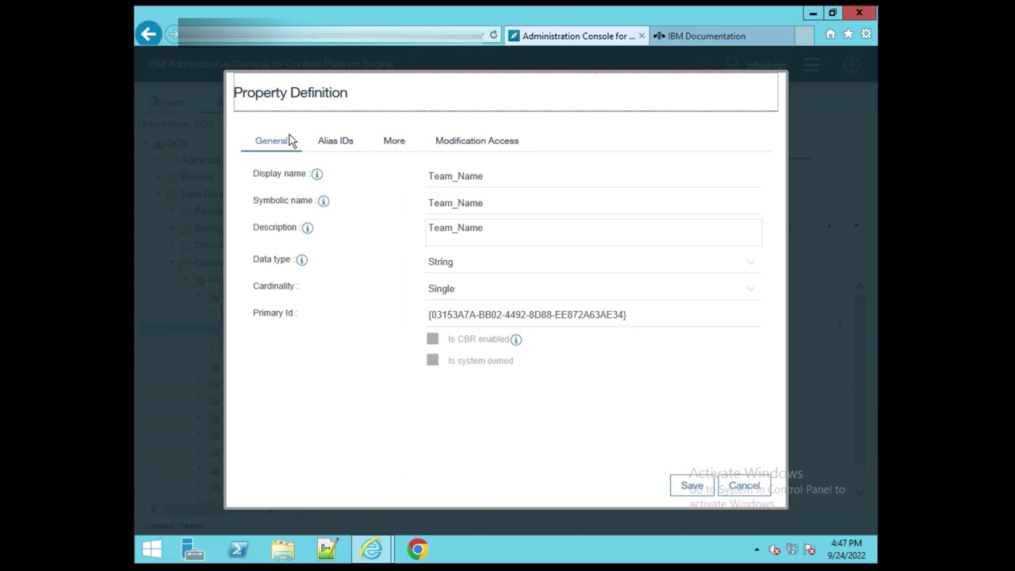
pyautogui.click(325, 142)
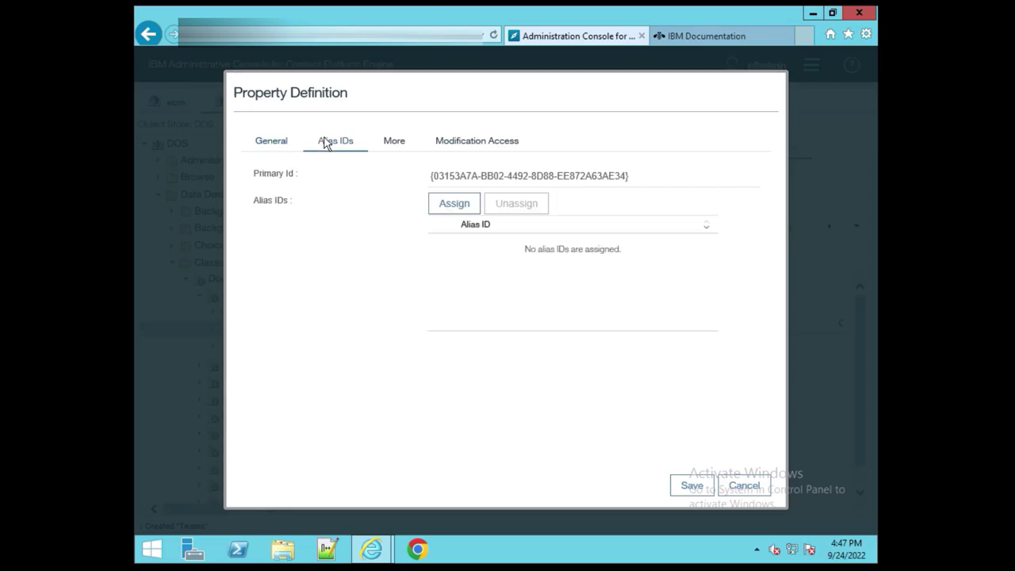
pyautogui.click(395, 148)
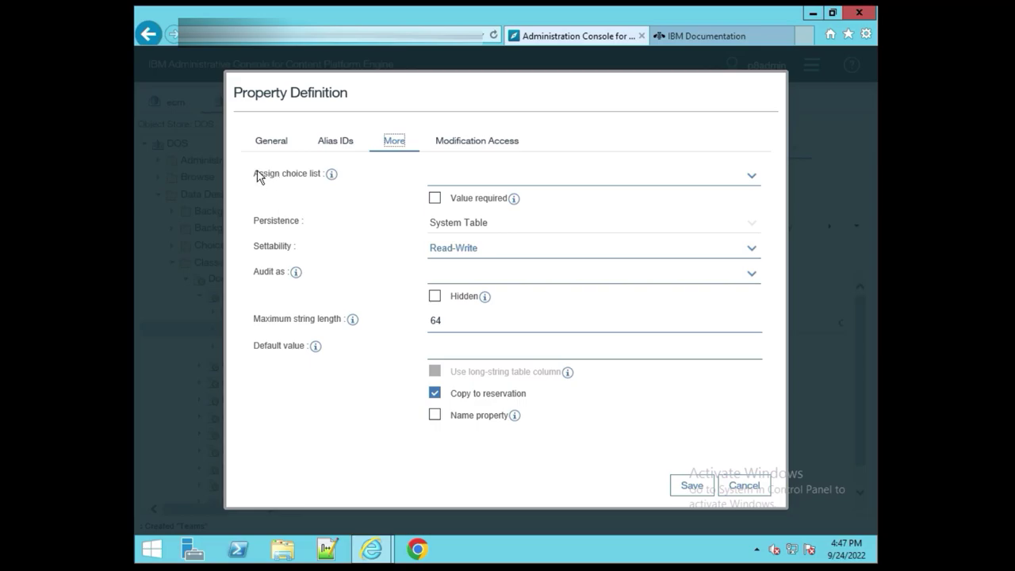
pyautogui.moveTo(256, 176); pyautogui.dragTo(316, 181)
pyautogui.click(330, 178)
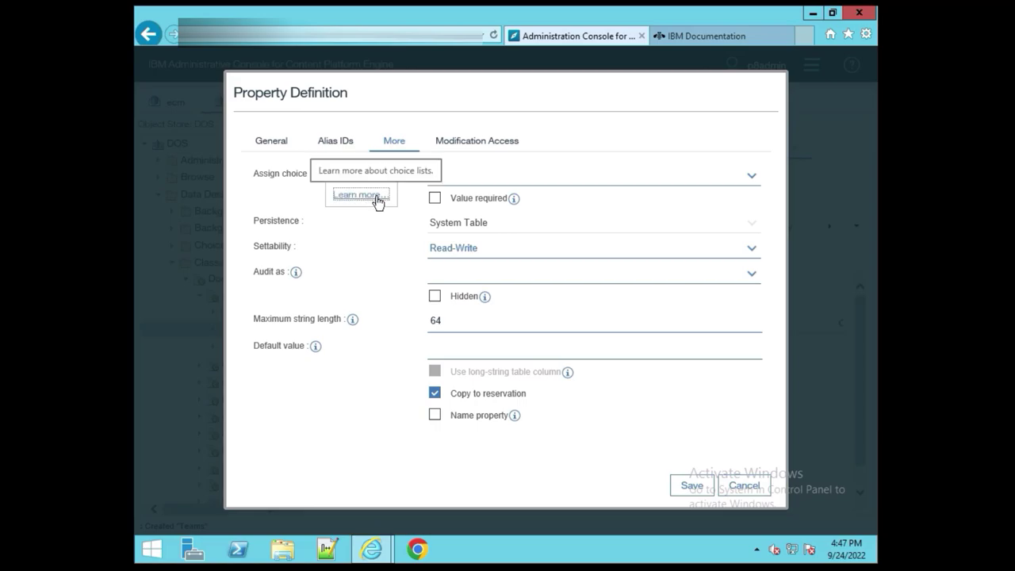
pyautogui.click(523, 177)
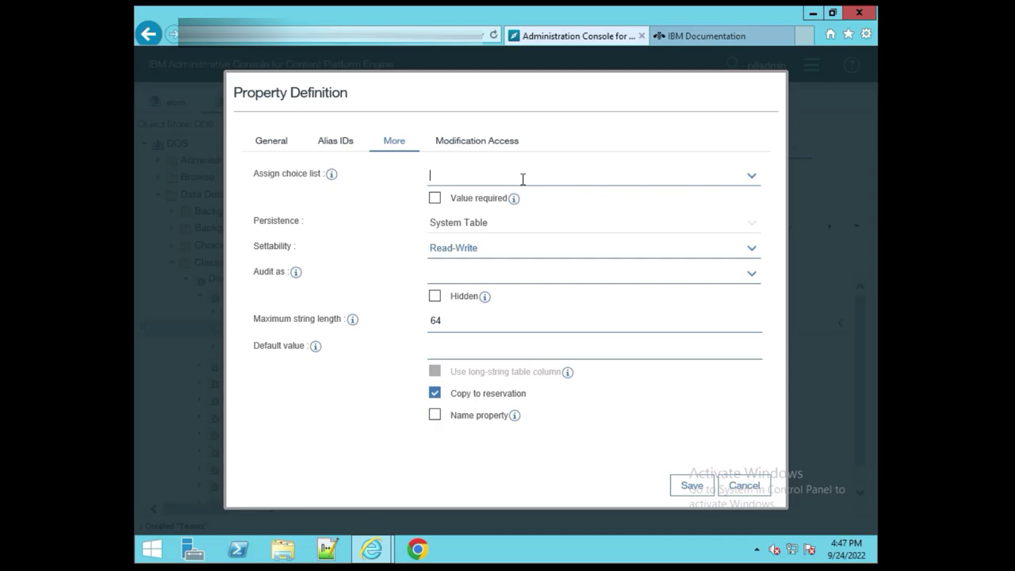
# Assign the Teams choice list to Team_Name, mark Value required, and save.
pyautogui.click(750, 177)
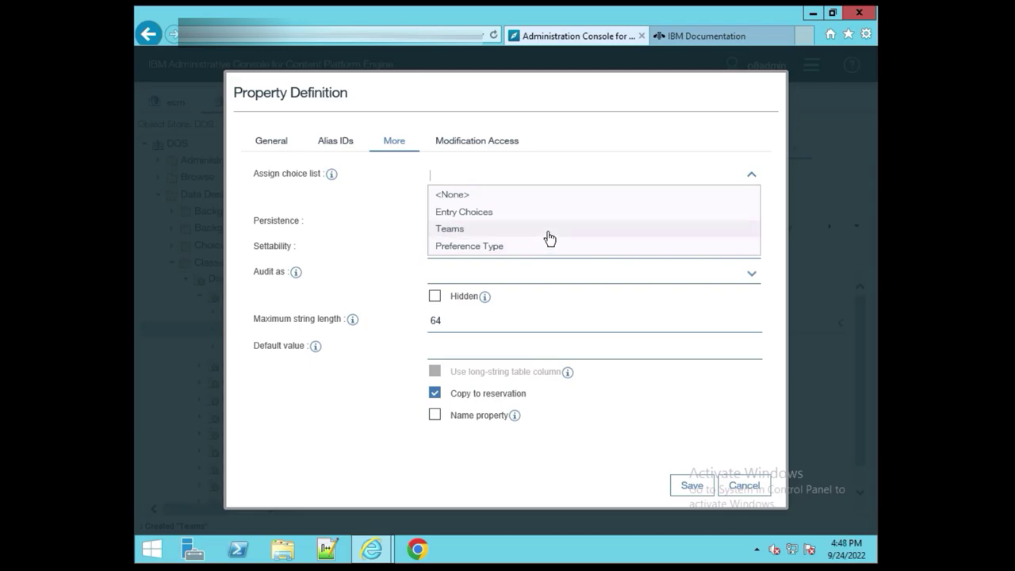
pyautogui.click(550, 230)
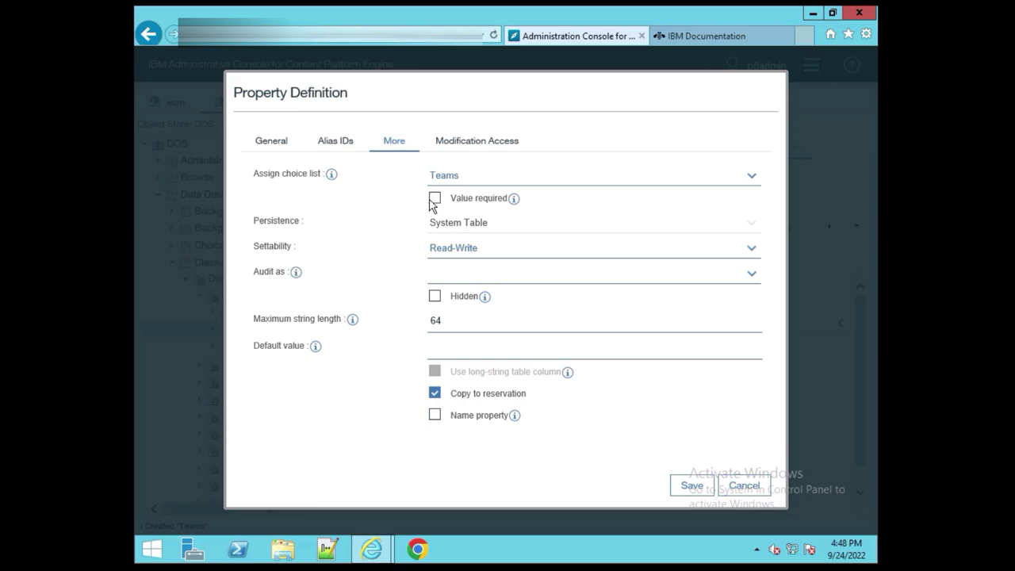
pyautogui.click(432, 200)
pyautogui.click(389, 207)
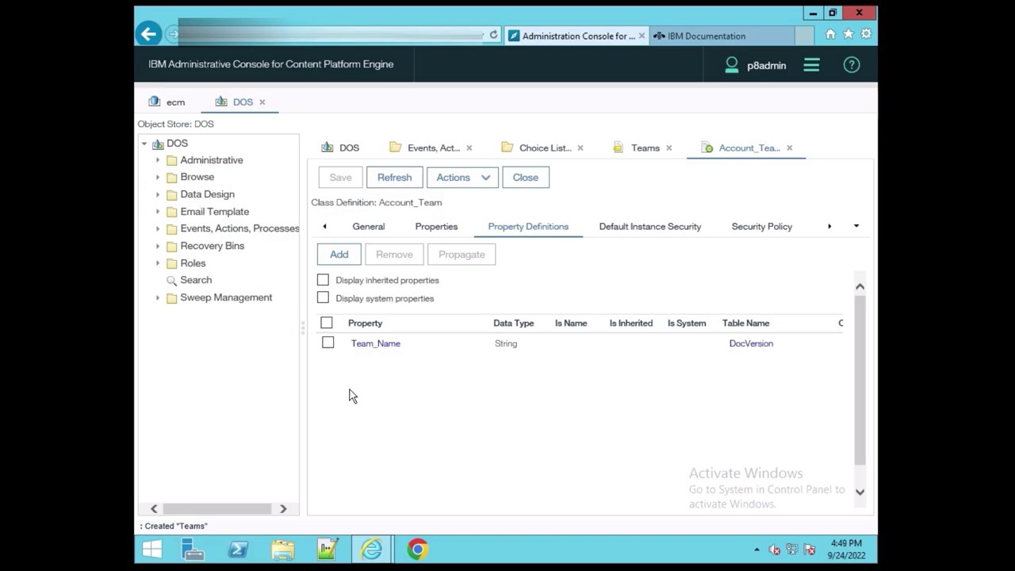
# Expand Browse and Root Folder, then open the ABC folder.
pyautogui.click(158, 178)
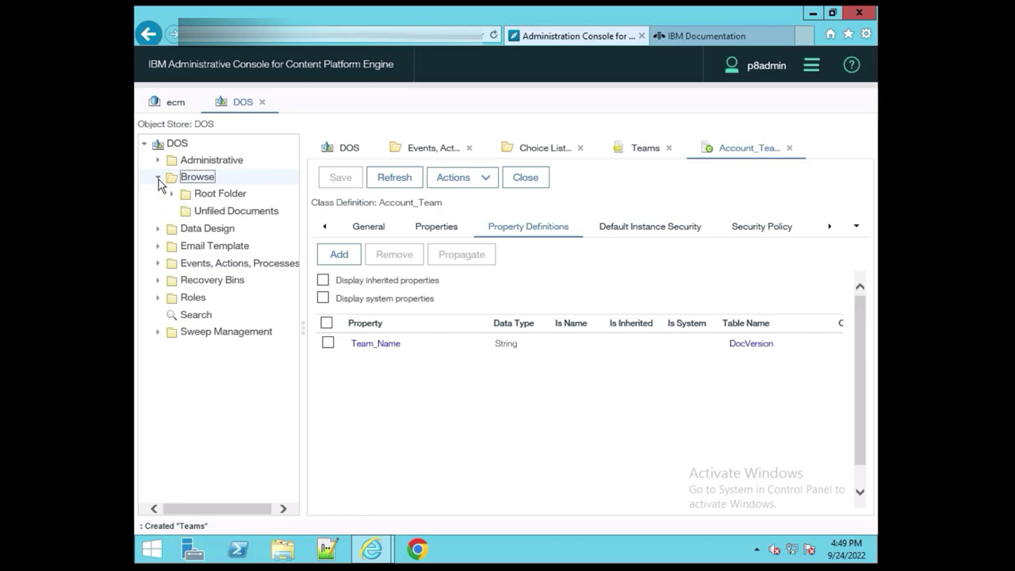
pyautogui.click(172, 195)
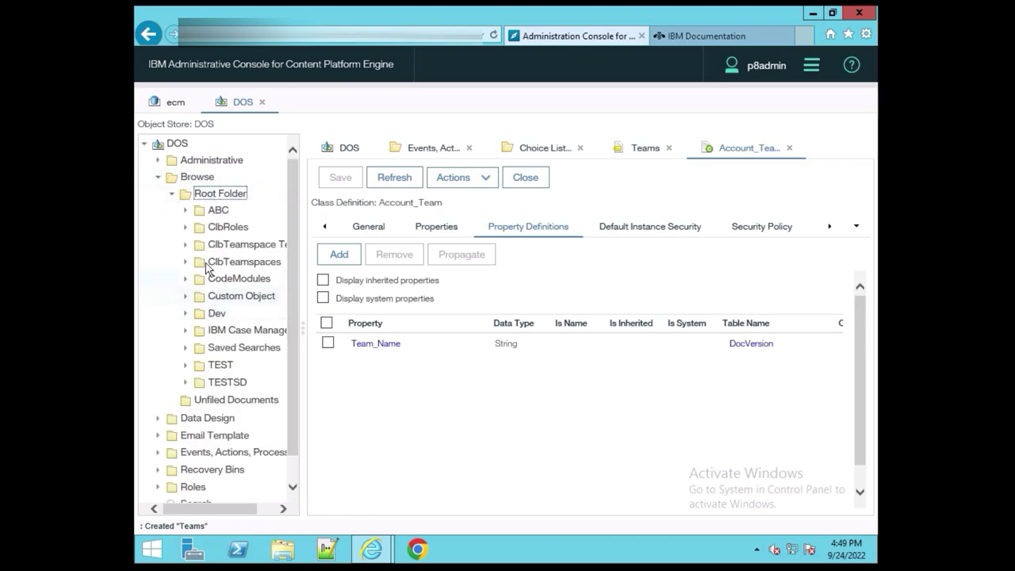
pyautogui.click(185, 210)
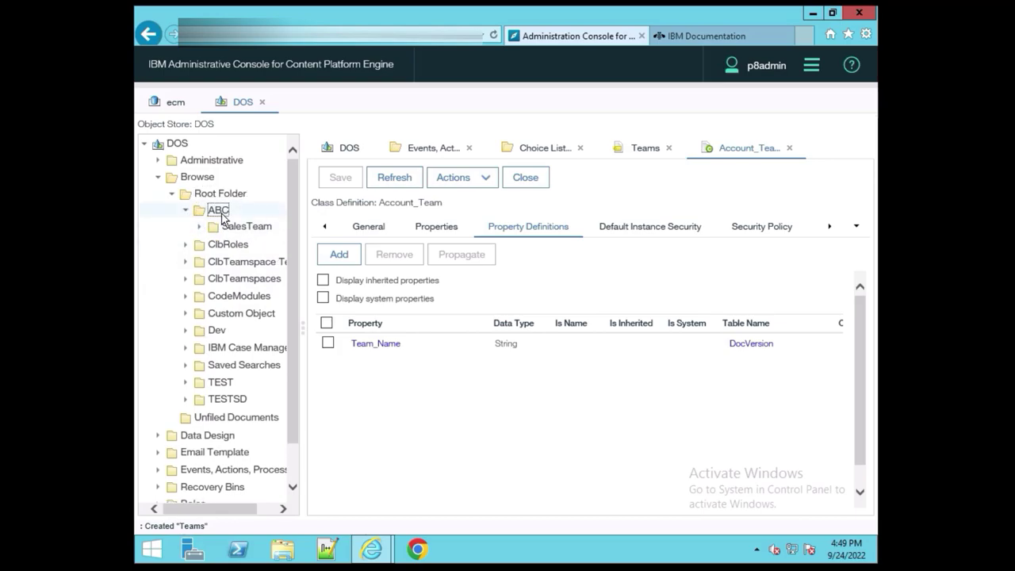
pyautogui.click(220, 211)
# Create a new folder named Account inside ABC with the default settings and open it.
pyautogui.rightClick(221, 216)
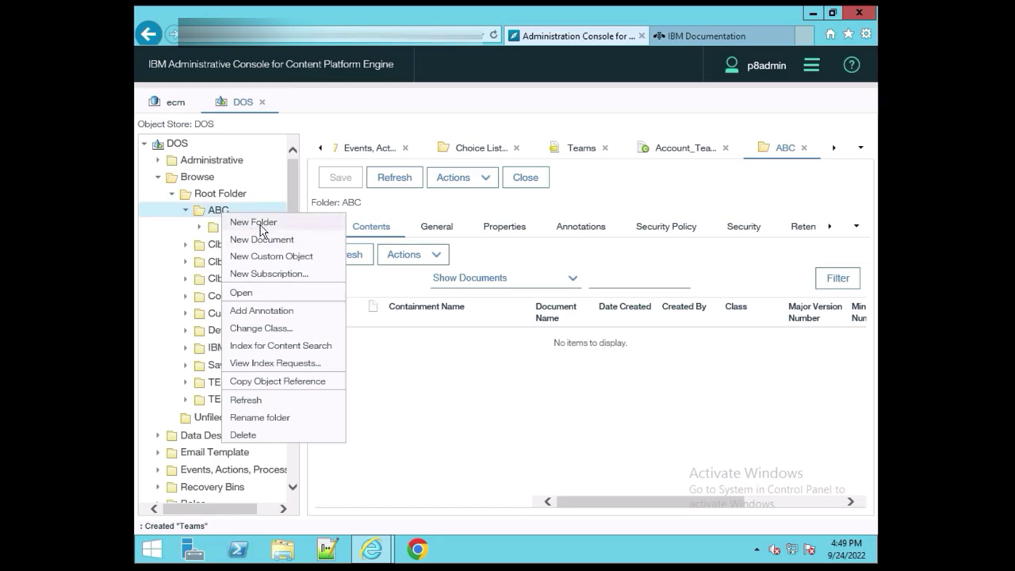
pyautogui.click(260, 224)
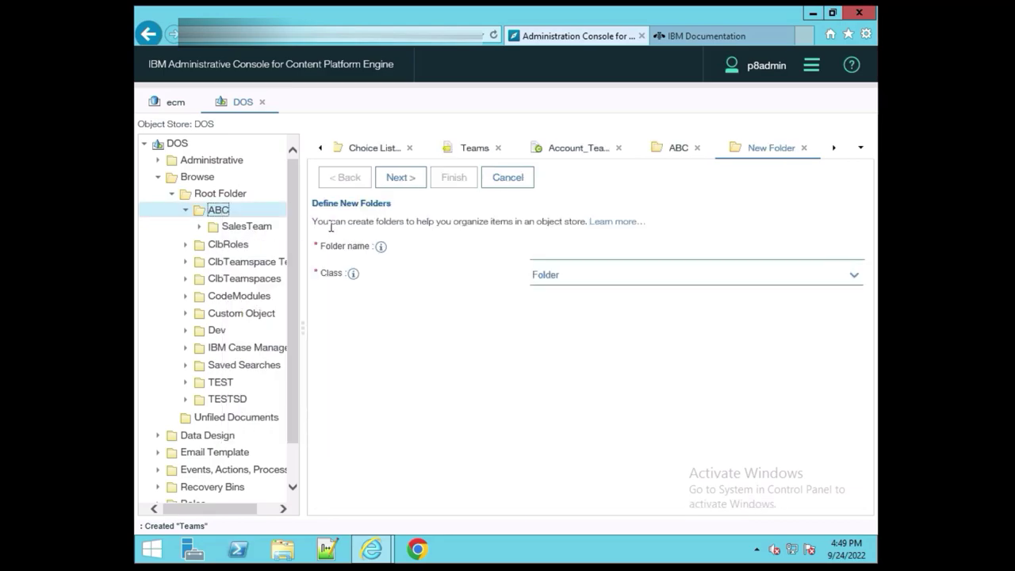
pyautogui.click(582, 248)
pyautogui.write('Ad')
pyautogui.write('count')
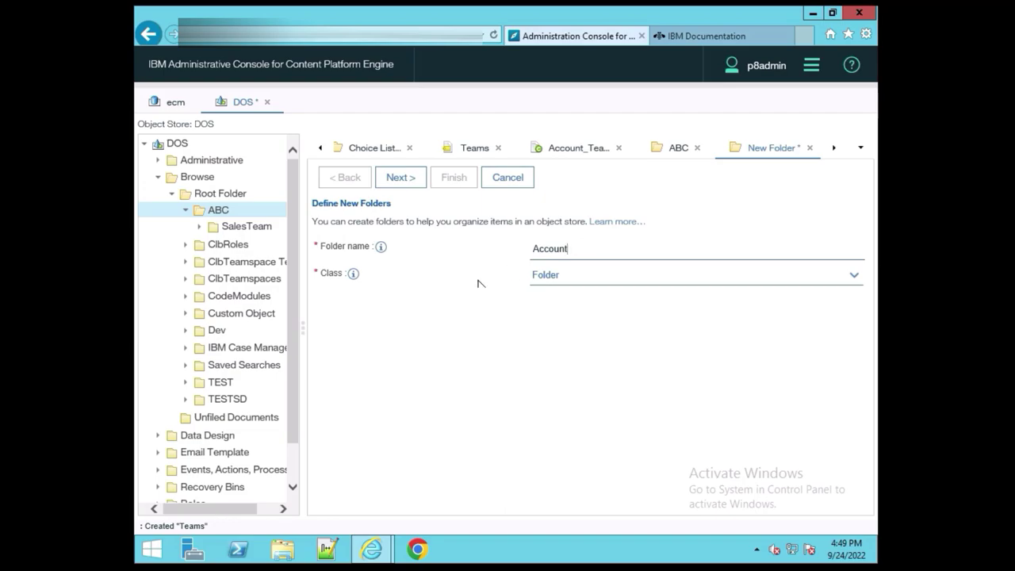
pyautogui.click(397, 185)
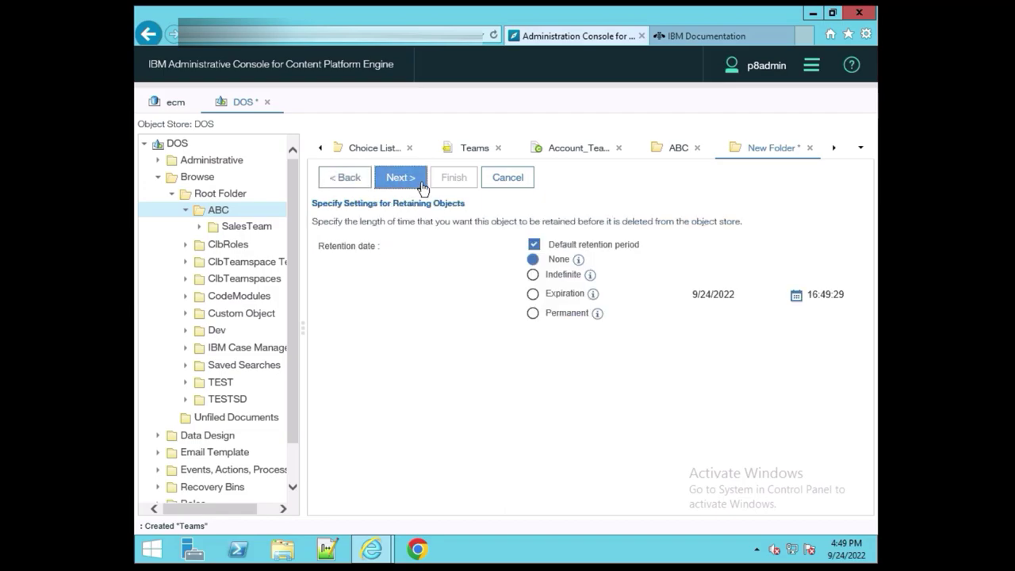
pyautogui.click(412, 181)
pyautogui.click(453, 179)
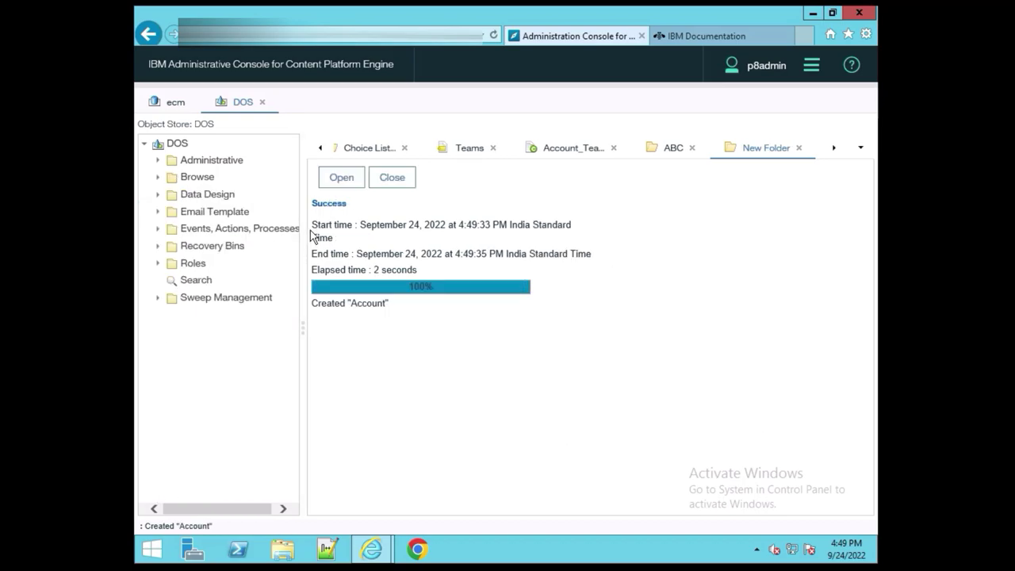
pyautogui.click(339, 178)
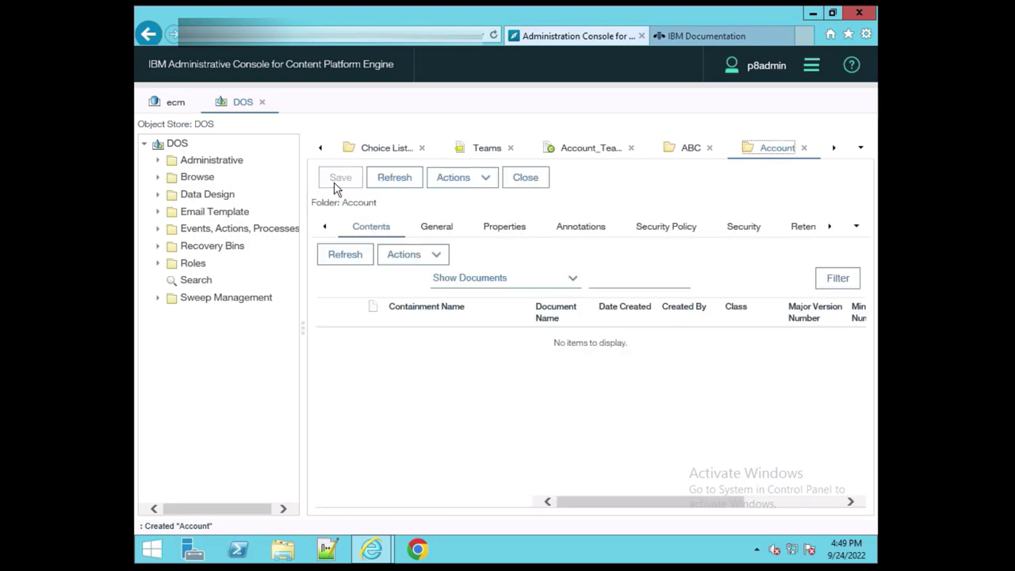
# Start a new document in the Account folder titled Select_Teams.
pyautogui.doubleClick(353, 204)
pyautogui.click(459, 182)
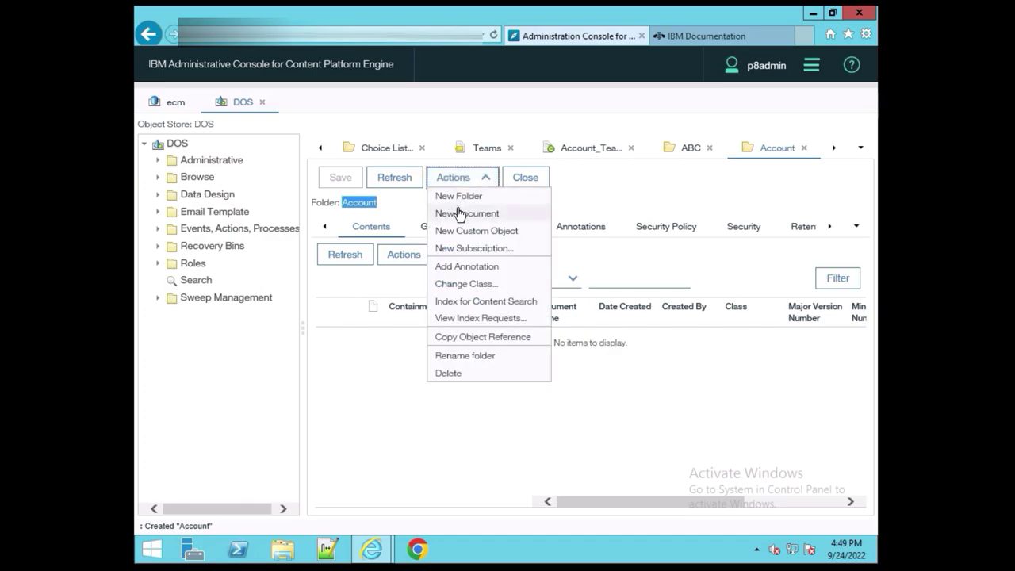
pyautogui.click(459, 214)
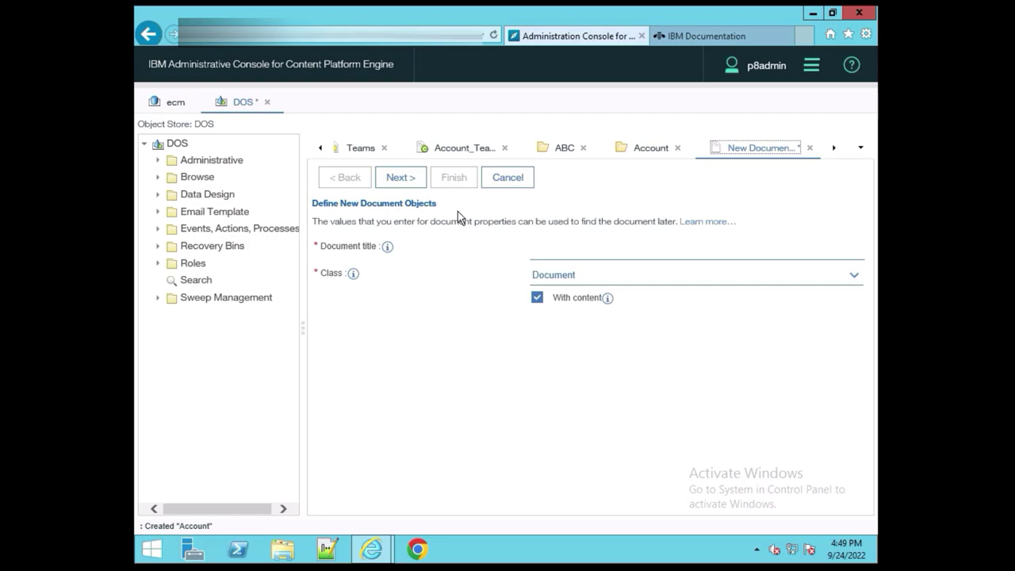
pyautogui.click(631, 250)
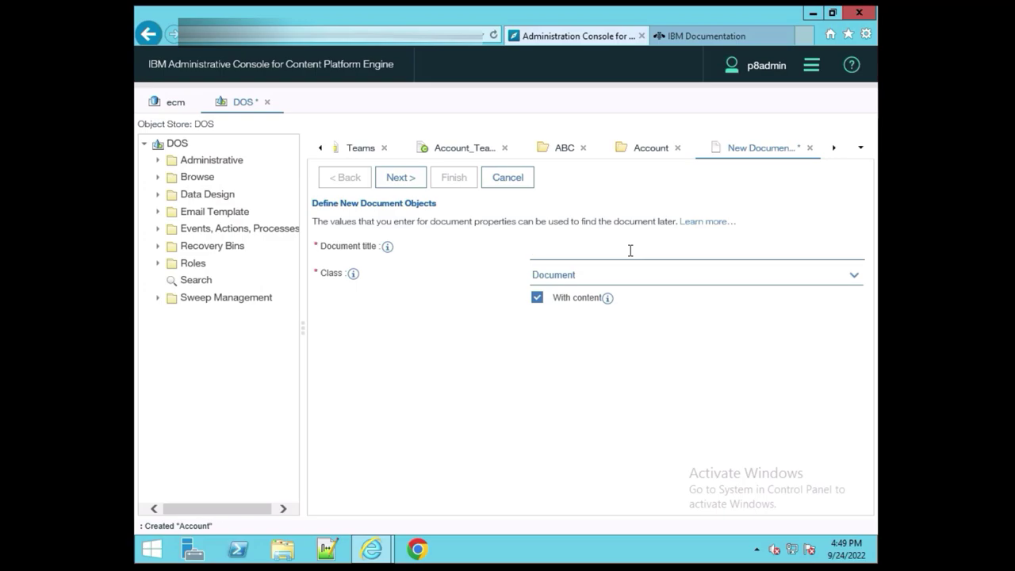
pyautogui.write('Teams')
pyautogui.press('Left')
pyautogui.press('Left')
pyautogui.press('Left')
pyautogui.press('Left')
pyautogui.press('Left')
pyautogui.write('Select_')
# Set the document class to Account_Team and continue to the content step.
pyautogui.click(693, 279)
pyautogui.press('BackSpace')
pyautogui.write('acc')
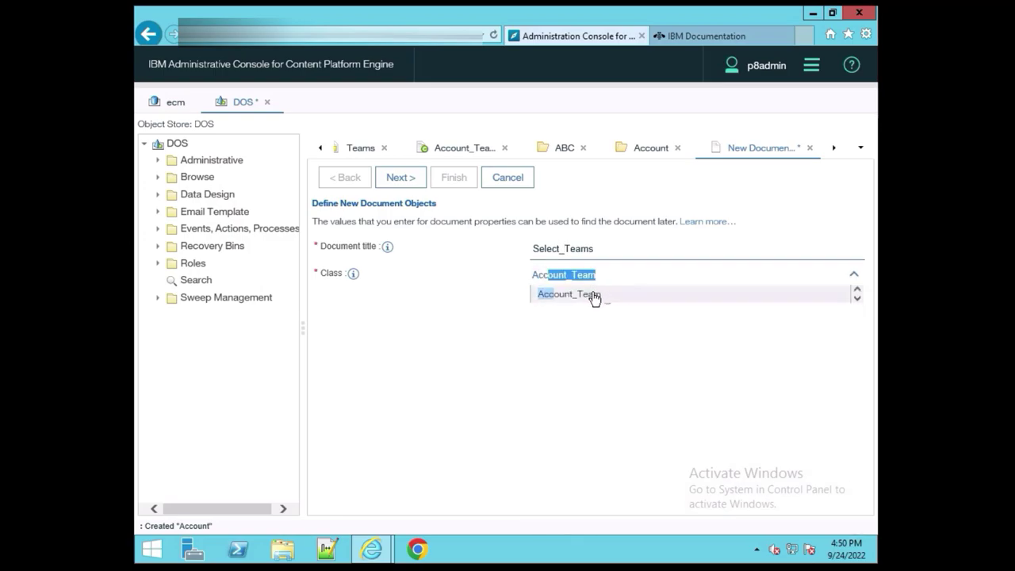
pyautogui.click(595, 298)
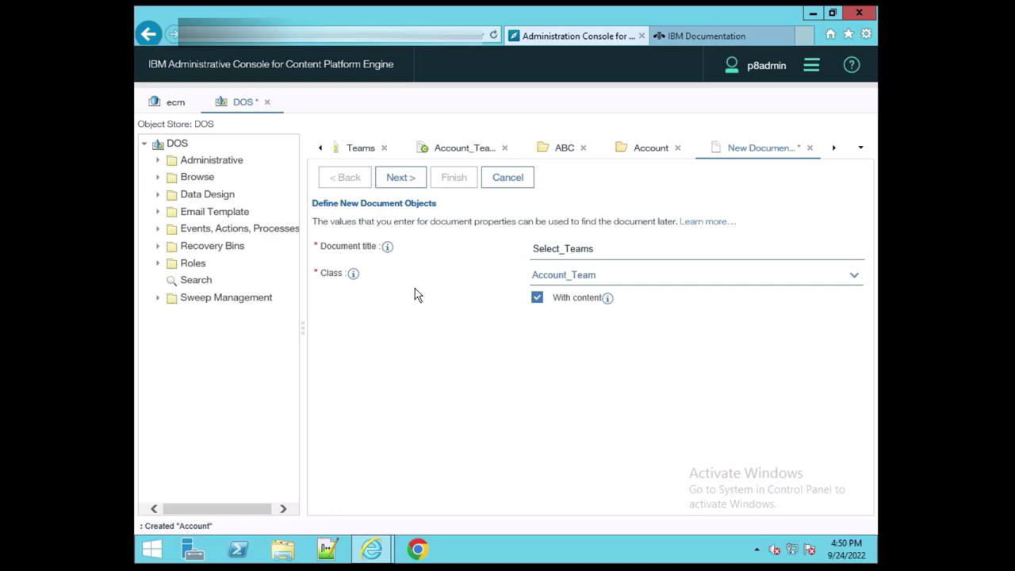
pyautogui.click(400, 177)
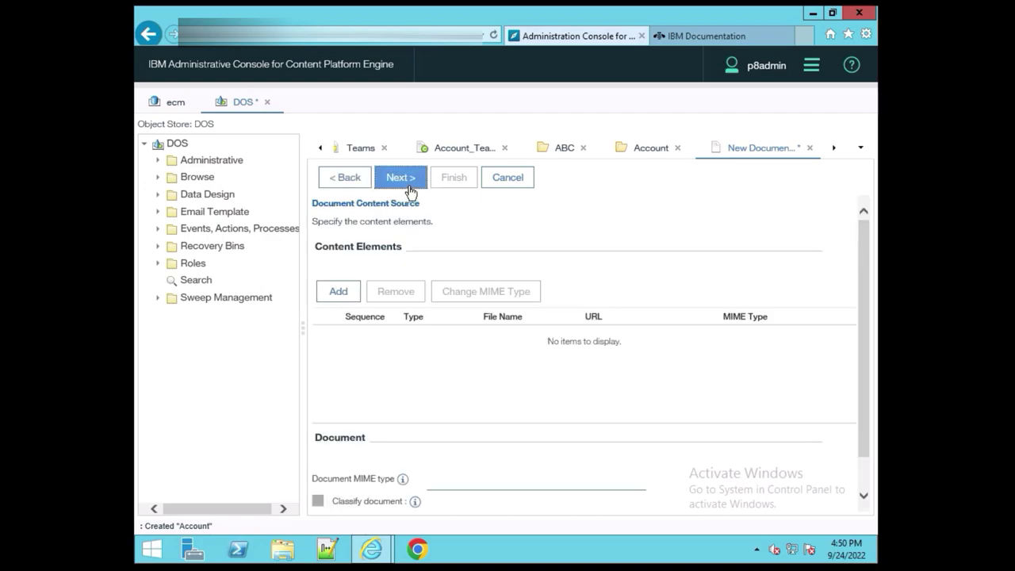
# Choose the local file CCITT_1.TIF as the content to upload.
pyautogui.click(344, 288)
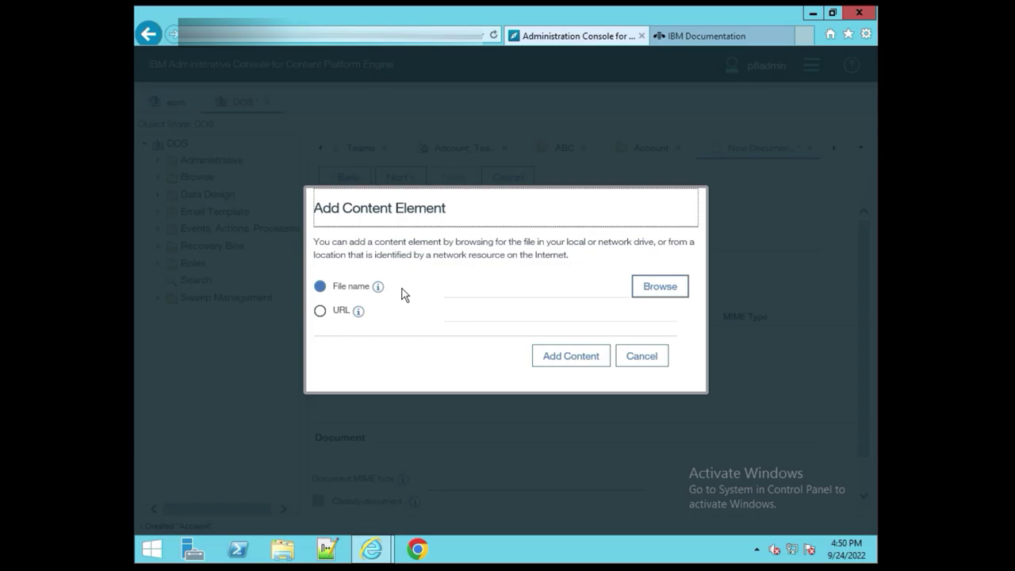
pyautogui.click(320, 311)
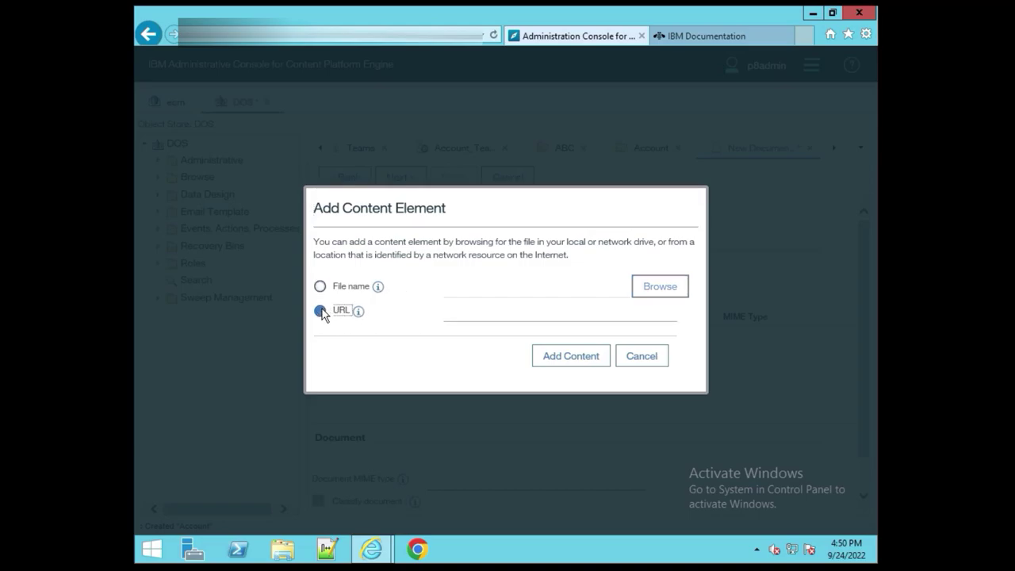
pyautogui.click(479, 317)
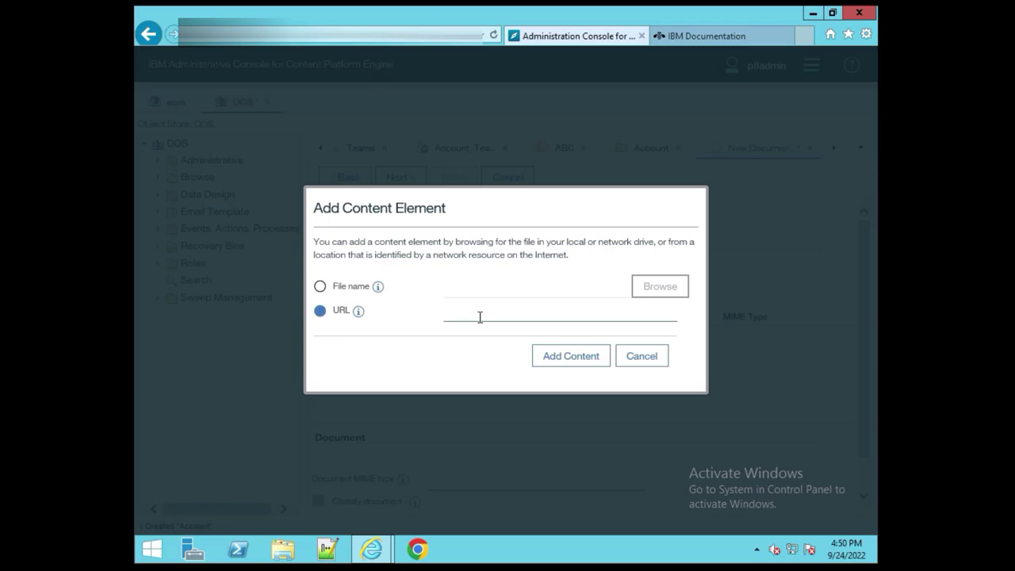
pyautogui.click(321, 287)
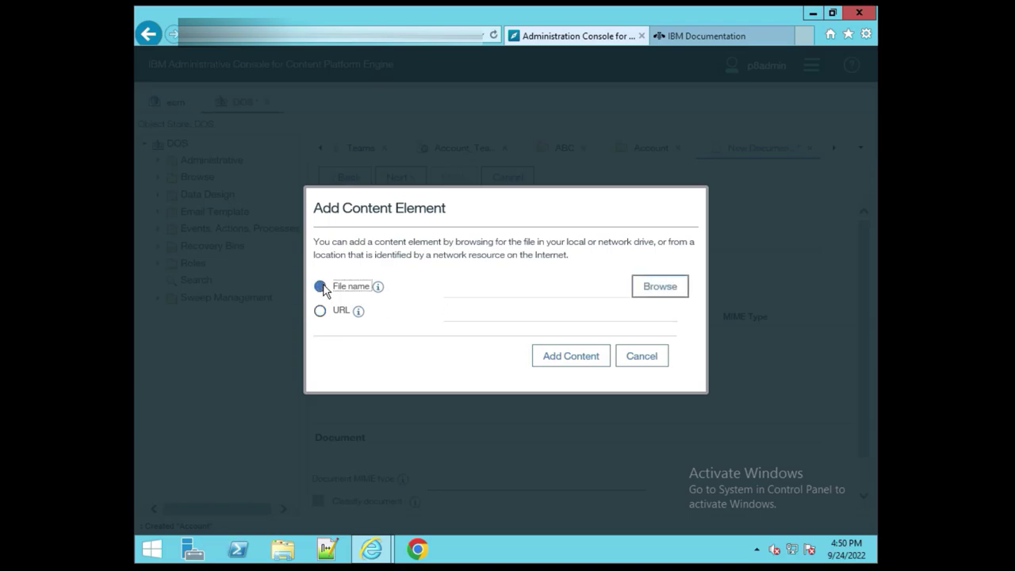
pyautogui.click(650, 287)
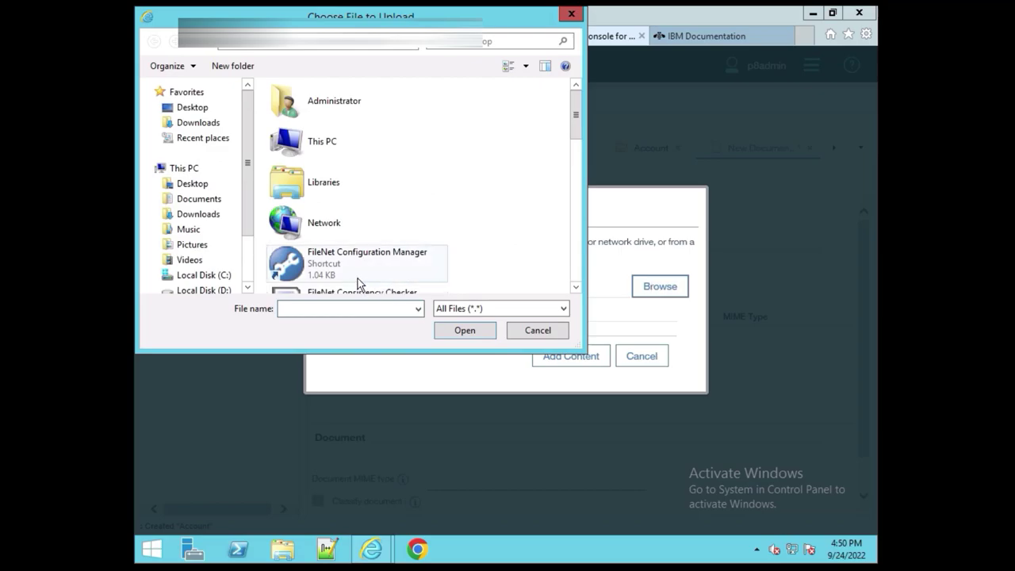
pyautogui.click(357, 283)
pyautogui.scroll(-2, 358, 284)
pyautogui.scroll(-1, 357, 283)
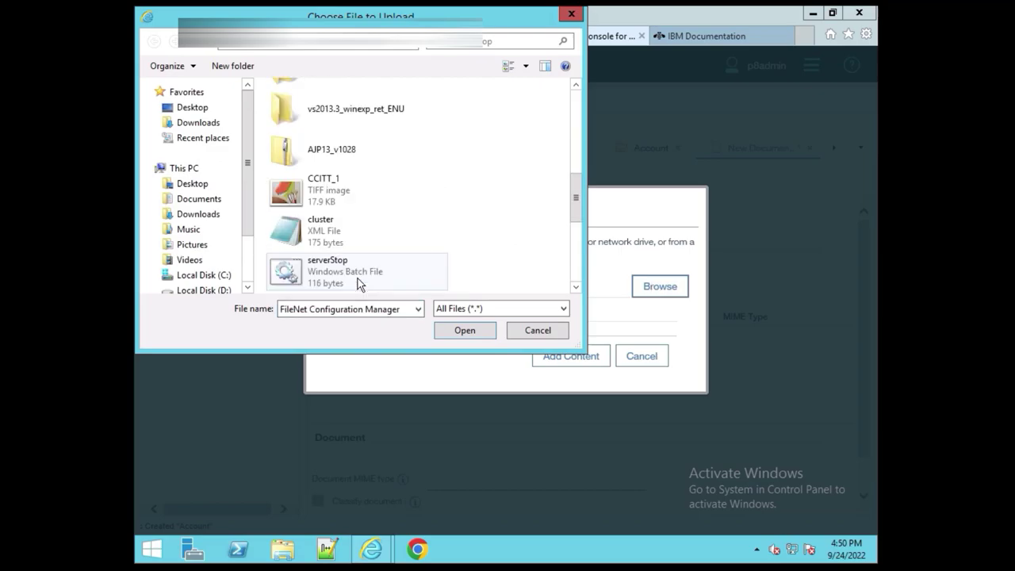
pyautogui.click(339, 198)
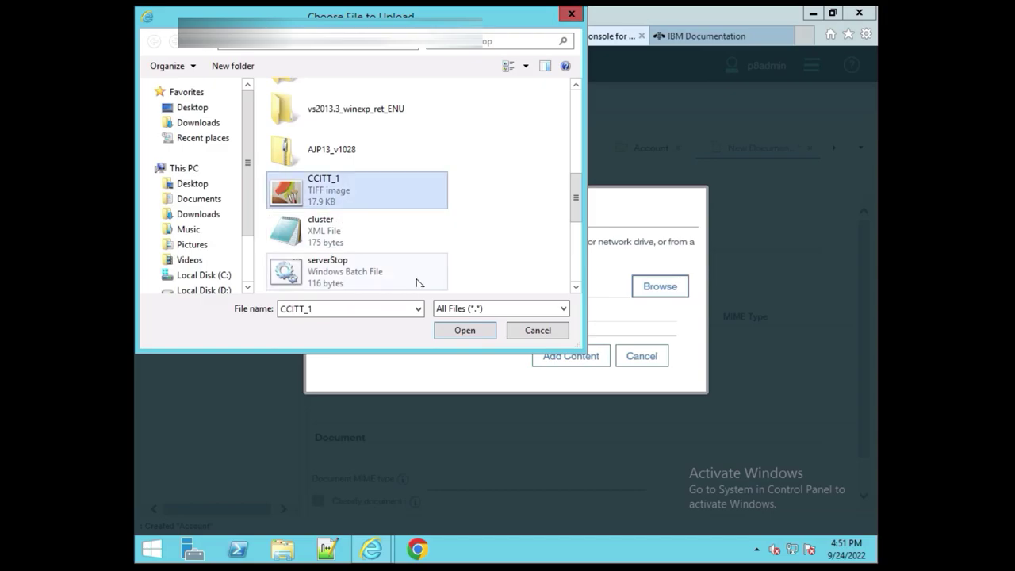
pyautogui.click(457, 332)
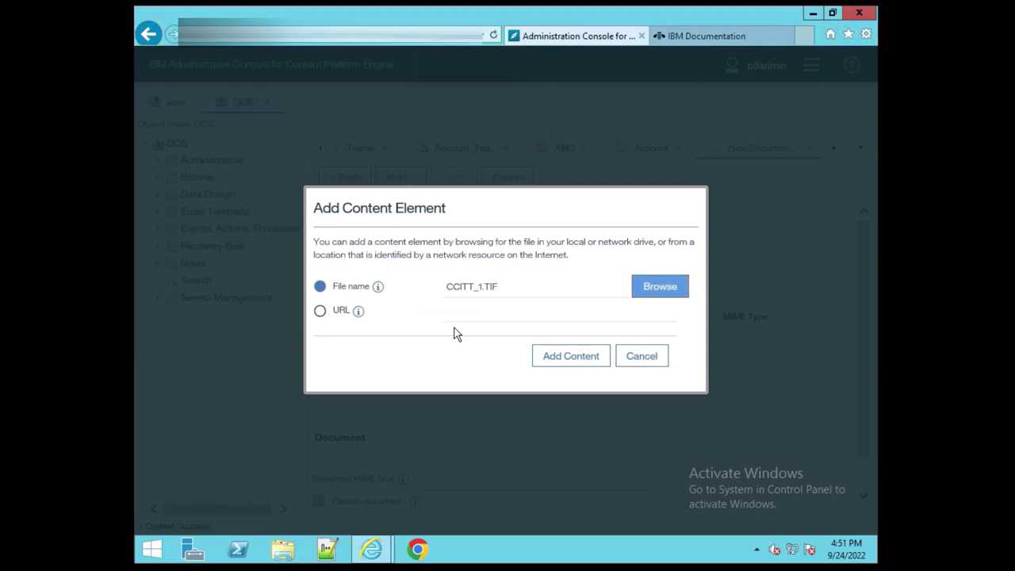
# Add CCITT_1.TIF as the content element and continue to Object Properties.
pyautogui.click(563, 358)
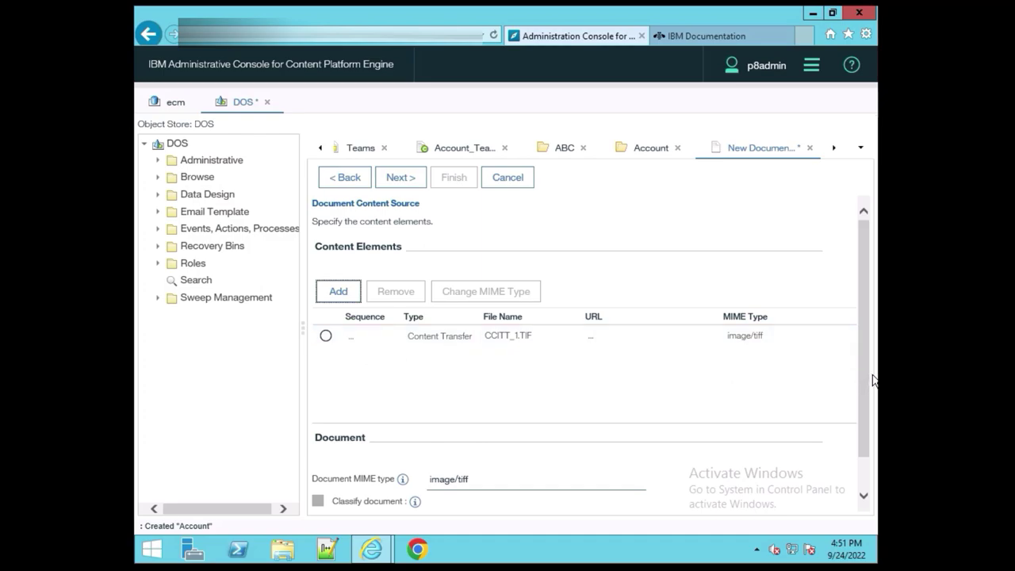
pyautogui.click(456, 388)
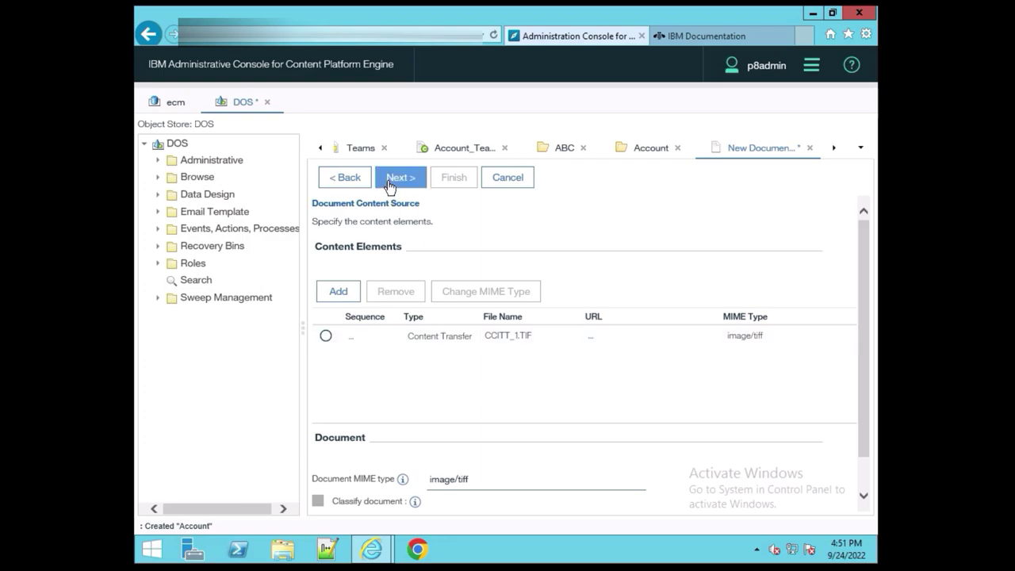
pyautogui.scroll(-1, 594, 437)
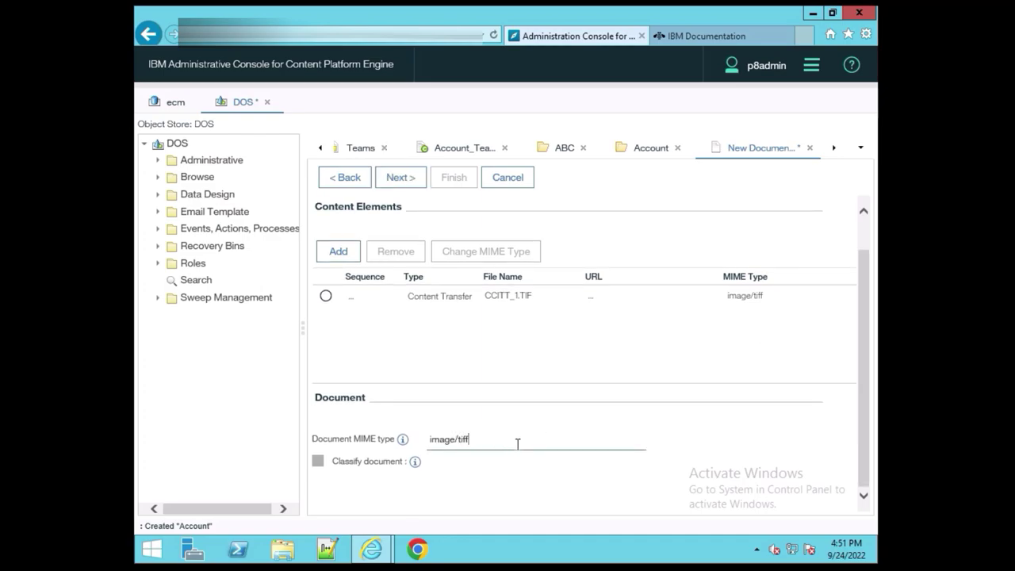
pyautogui.click(394, 181)
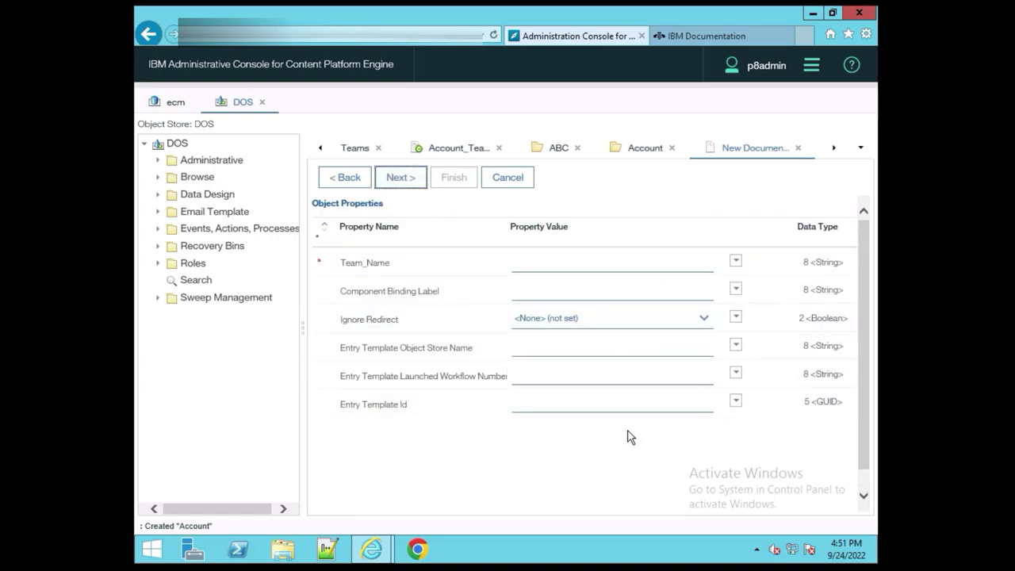
# Set Team_Name to AccountPayble via Display or Edit Value from the Teams list.
pyautogui.moveTo(344, 261); pyautogui.dragTo(385, 256)
pyautogui.click(385, 260)
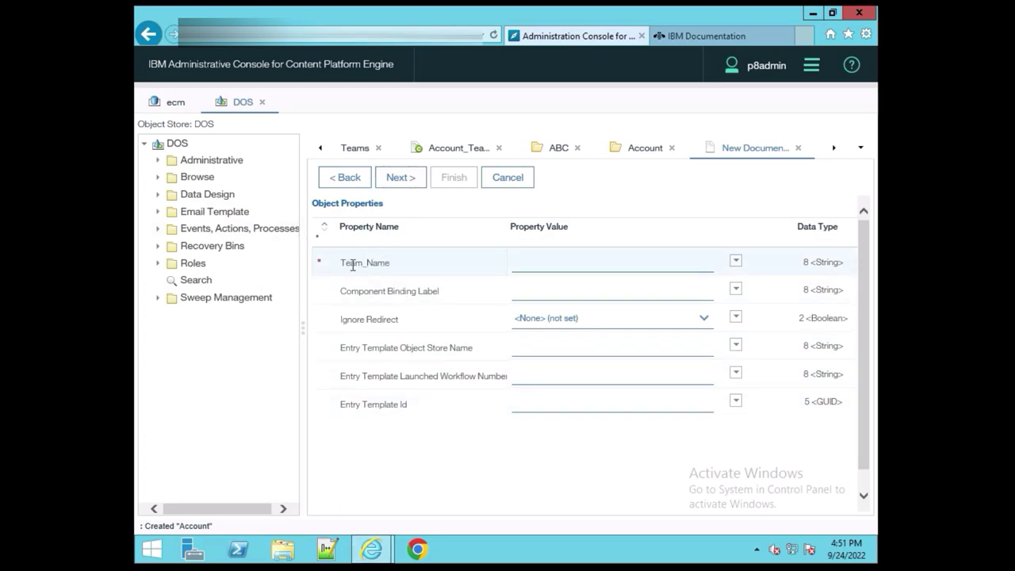
pyautogui.click(319, 261)
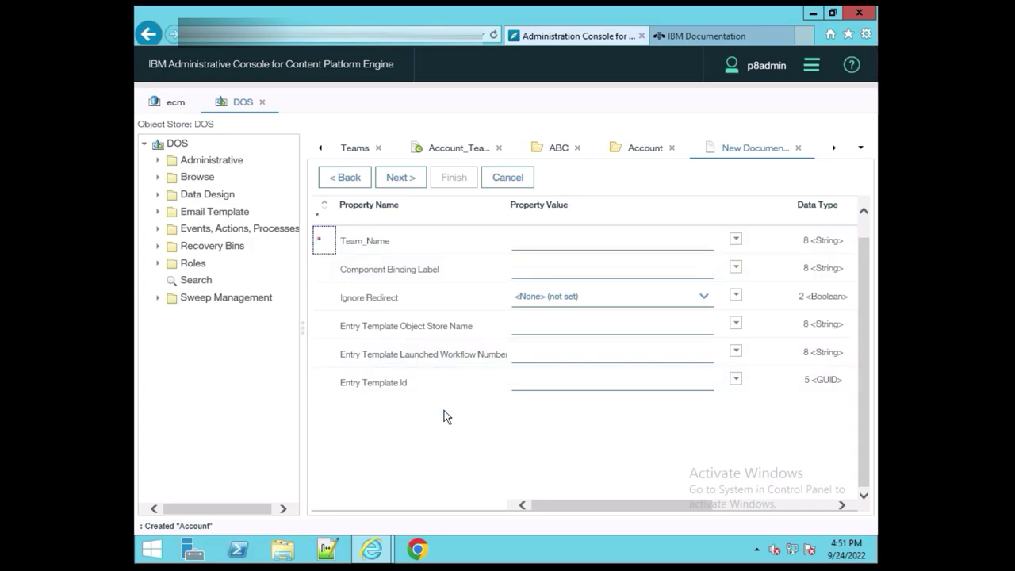
pyautogui.click(702, 297)
pyautogui.click(736, 239)
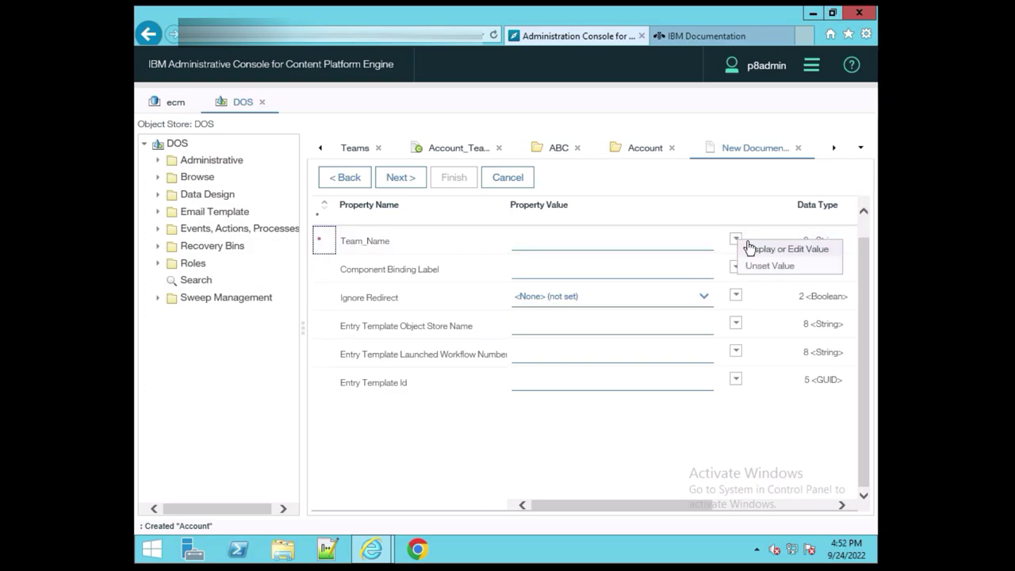
pyautogui.click(759, 250)
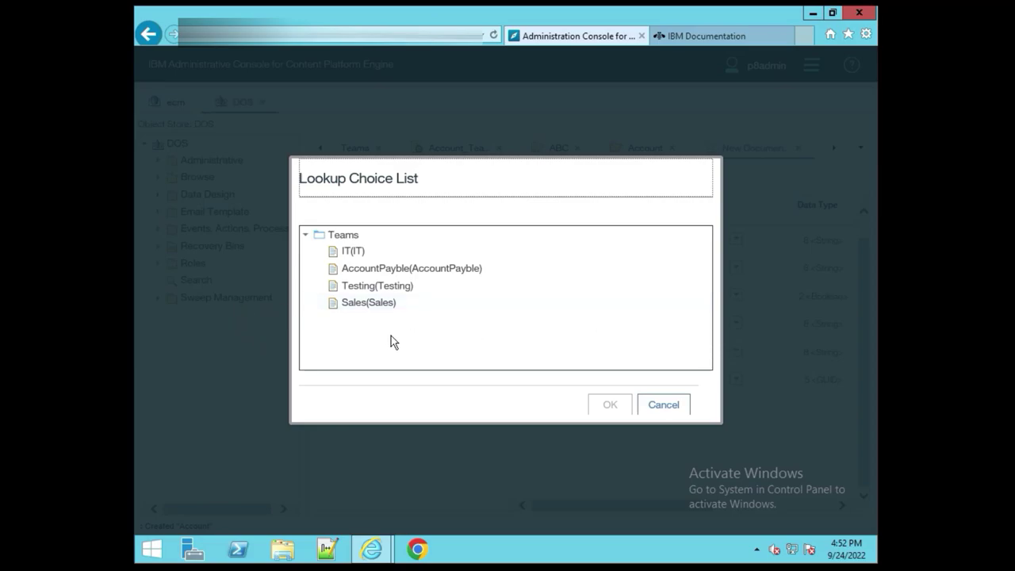
pyautogui.click(371, 269)
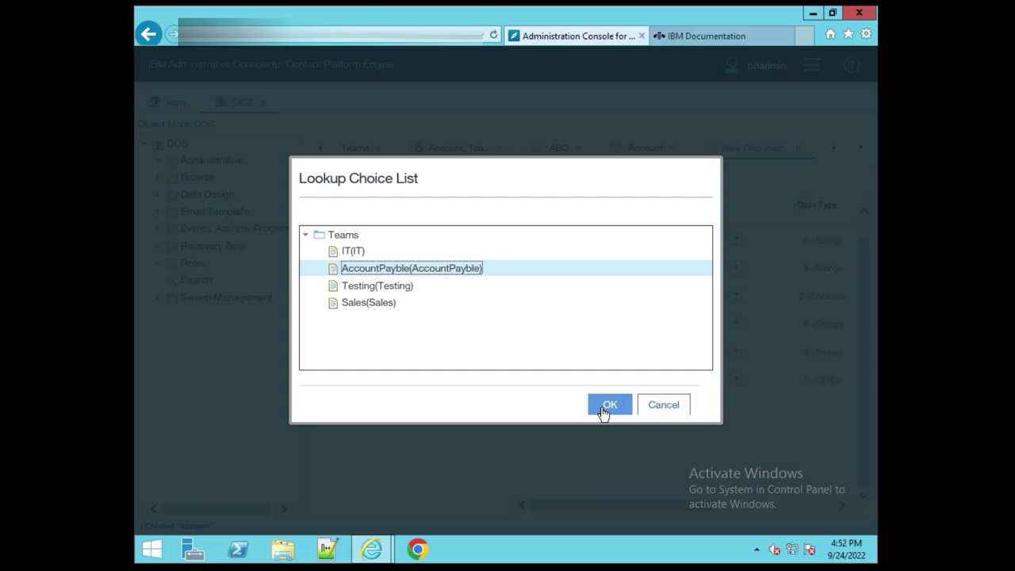
pyautogui.click(607, 406)
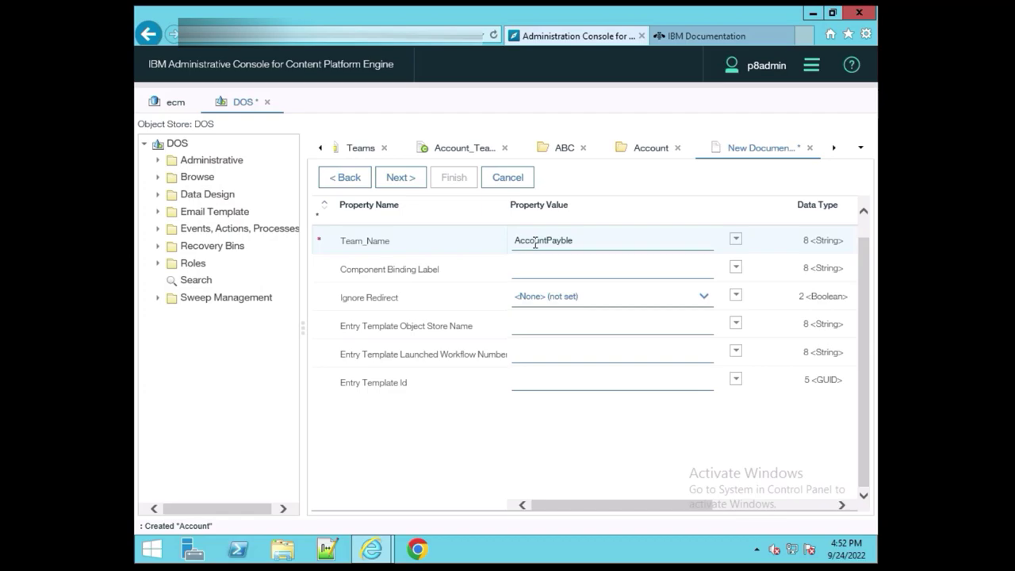
# Temporarily change Team_Name to IT from the Teams choice list.
pyautogui.click(735, 240)
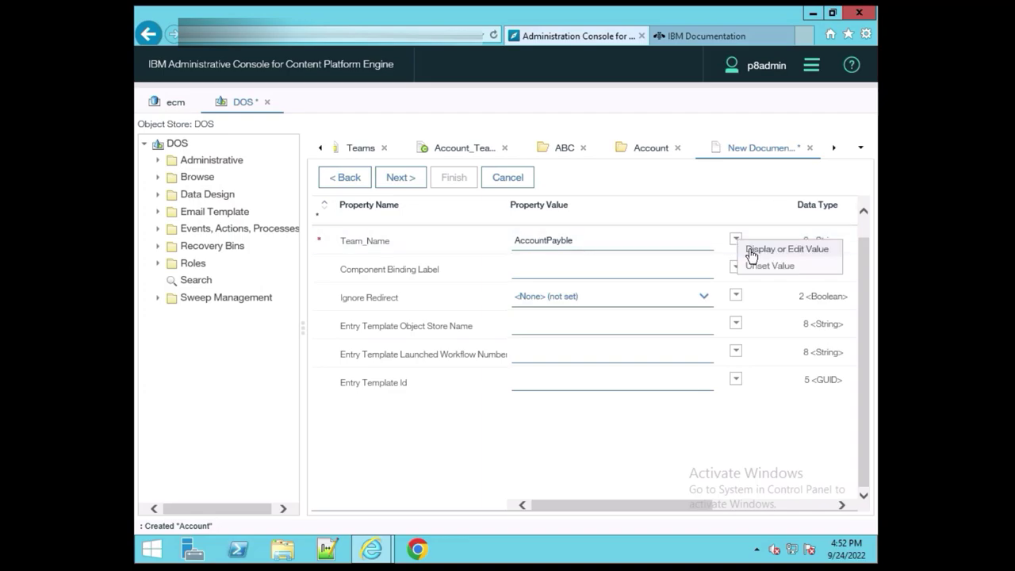
pyautogui.click(751, 252)
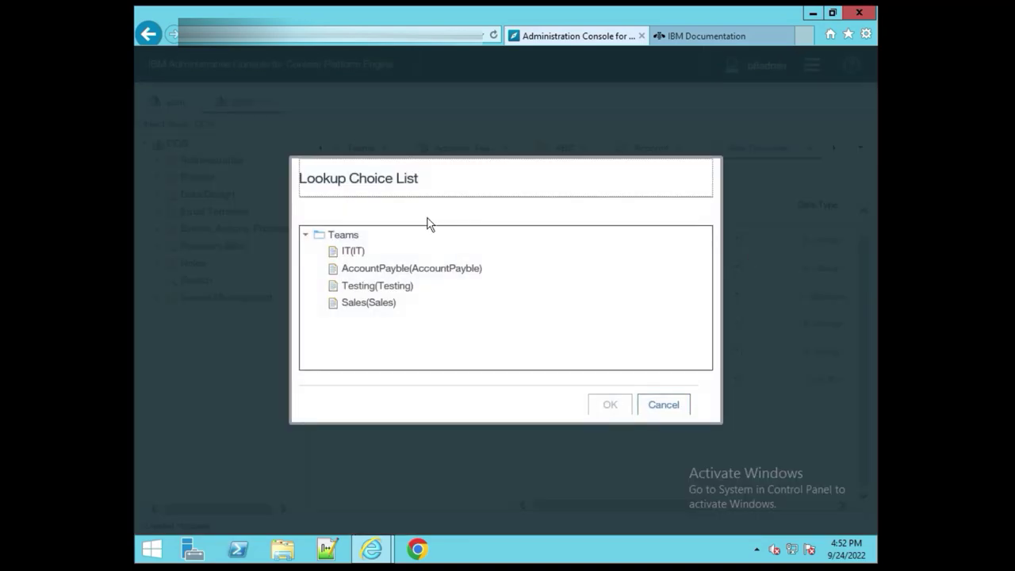
pyautogui.click(355, 251)
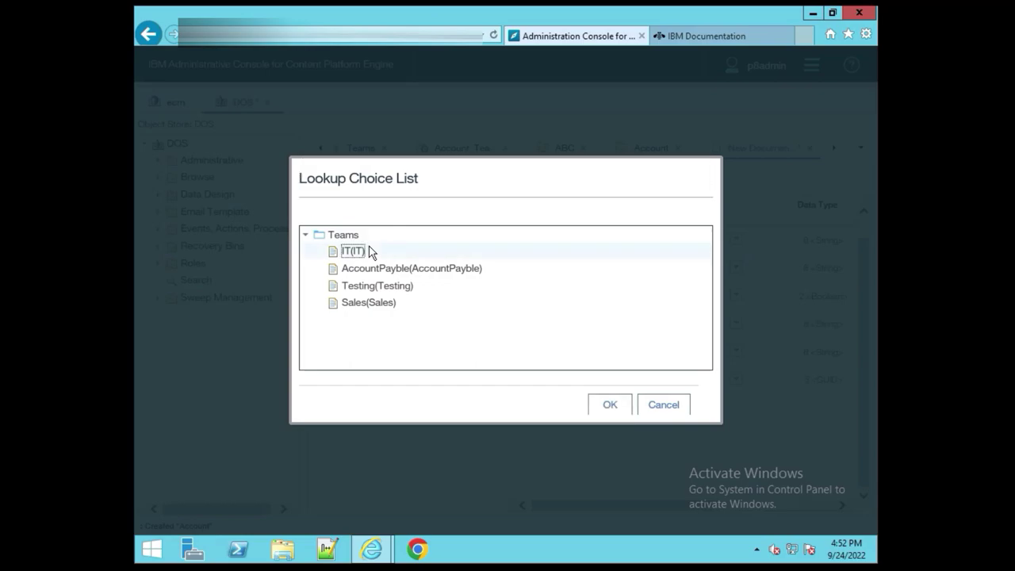
pyautogui.click(610, 406)
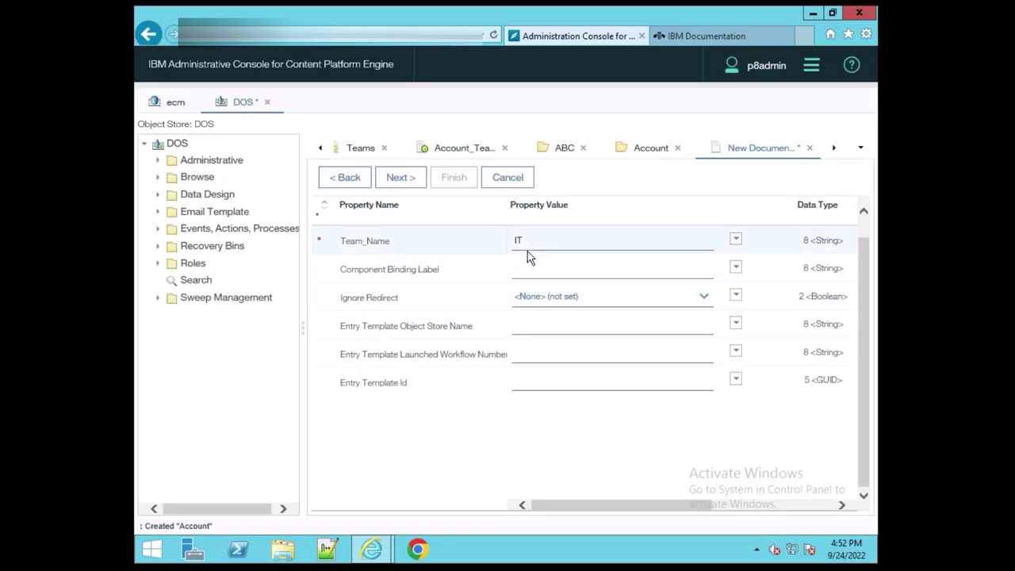
# Switch Team_Name back to AccountPayble and continue to the version settings.
pyautogui.click(735, 239)
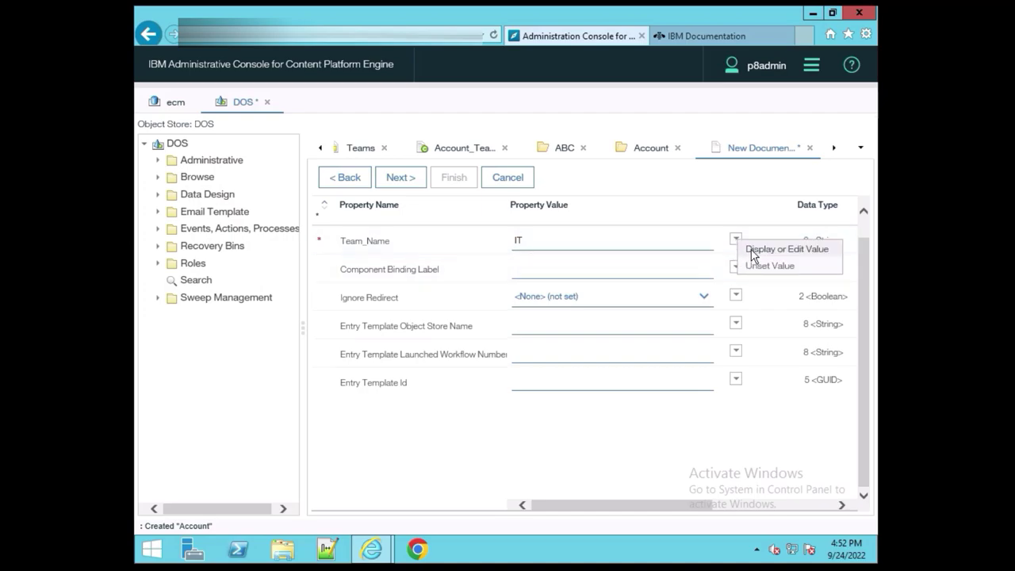
pyautogui.click(753, 250)
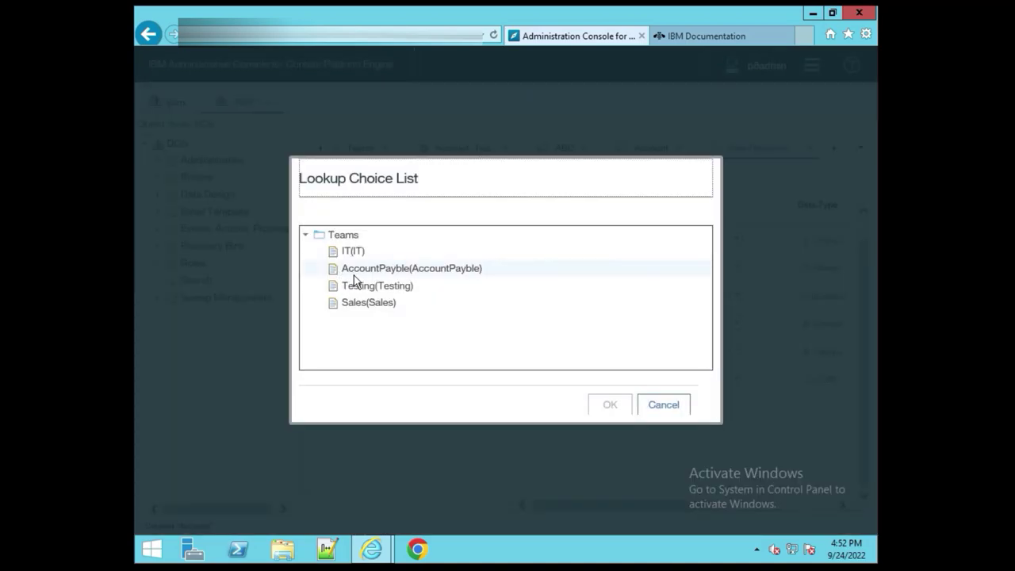
pyautogui.click(355, 271)
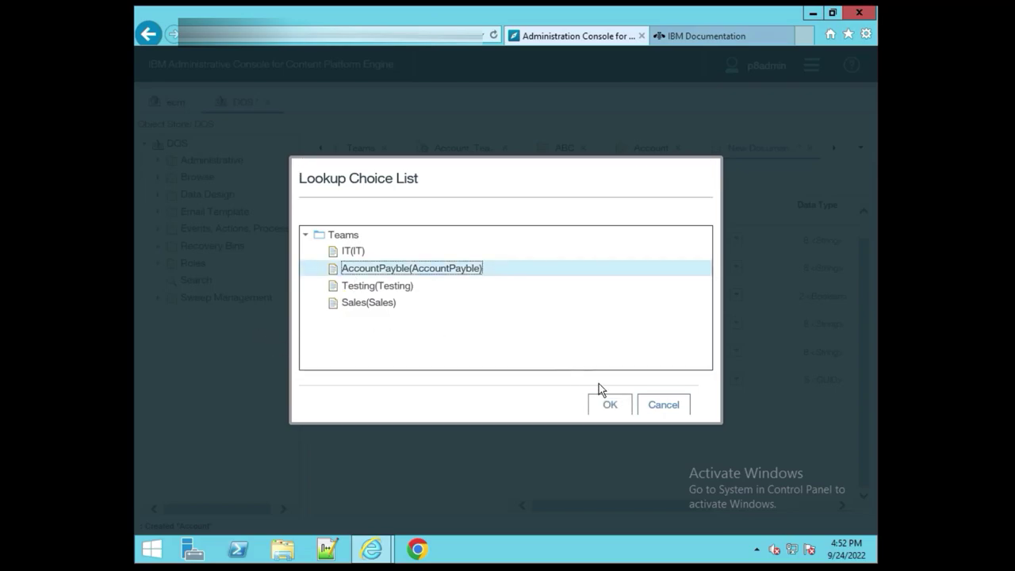
pyautogui.click(608, 405)
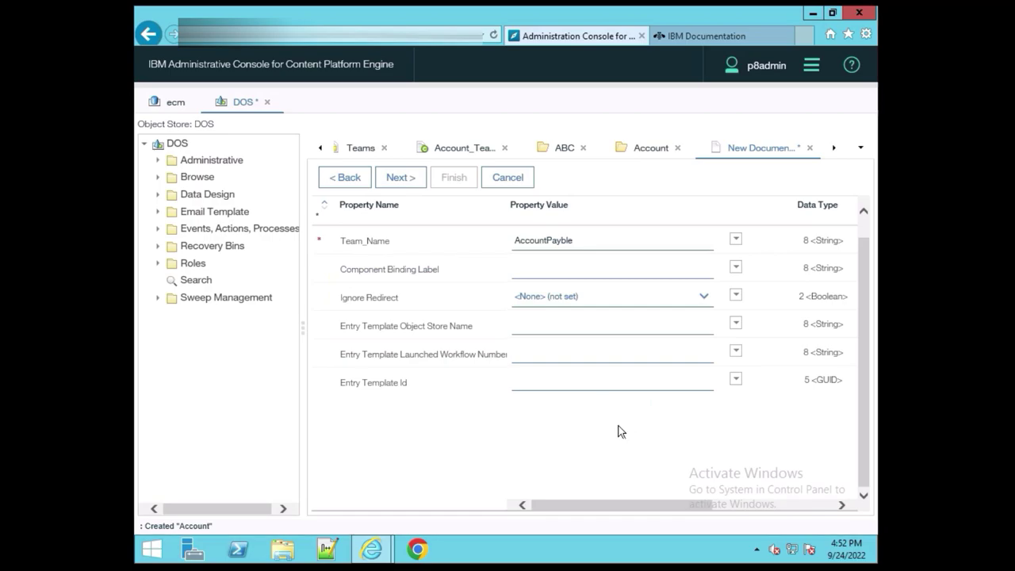
pyautogui.doubleClick(594, 243)
pyautogui.click(595, 239)
pyautogui.click(395, 179)
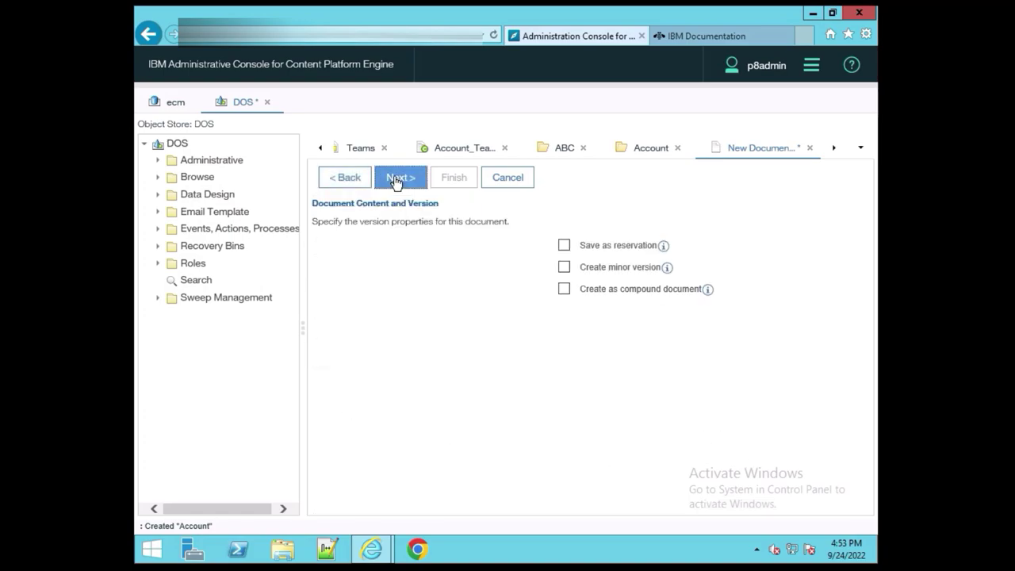
# Pass retention, keep default replication, lifecycle, security and storage options, and reach the summary.
pyautogui.click(394, 181)
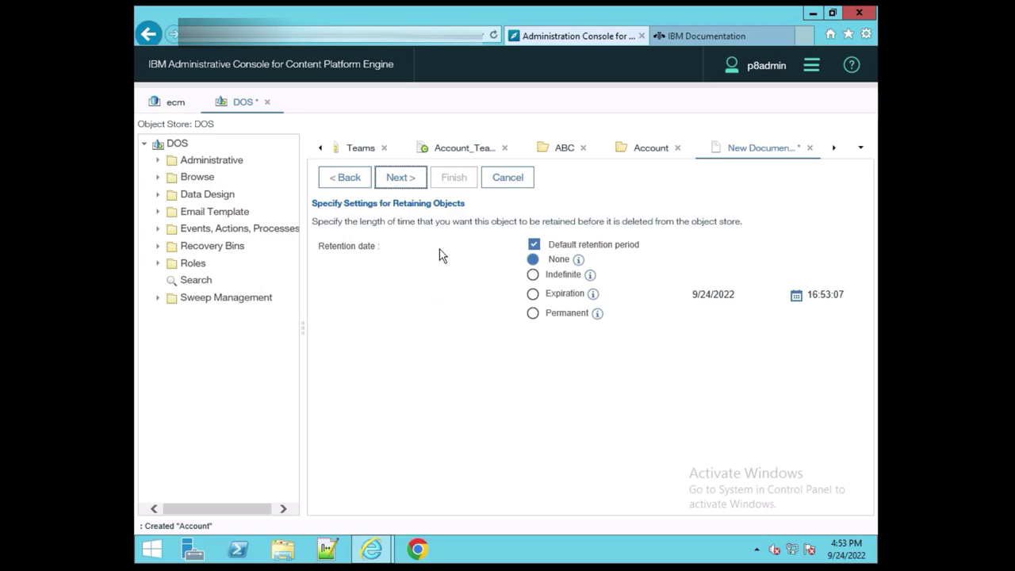
pyautogui.click(401, 177)
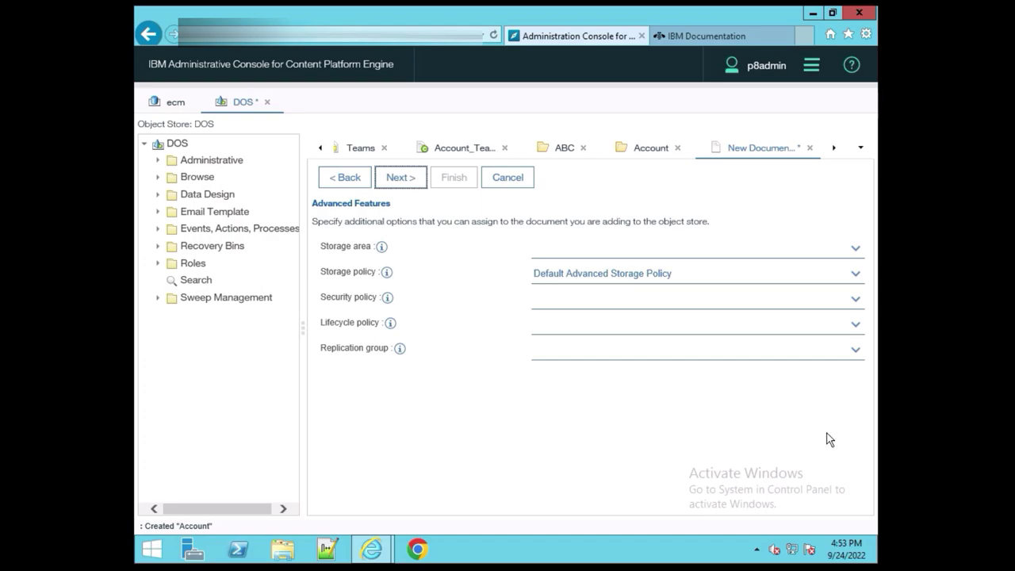
pyautogui.click(857, 349)
pyautogui.click(855, 326)
pyautogui.click(856, 327)
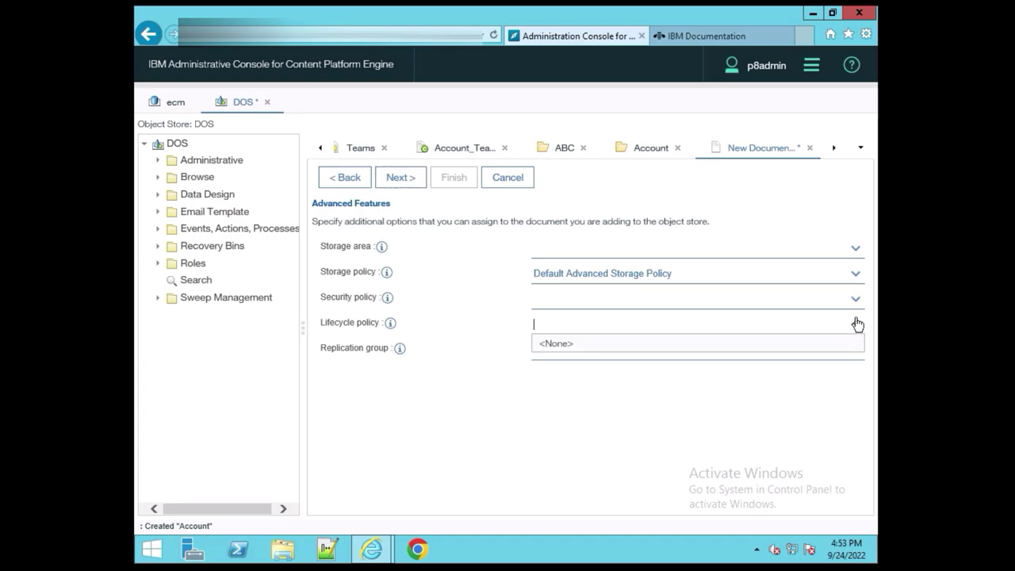
pyautogui.click(856, 299)
pyautogui.click(856, 278)
pyautogui.click(856, 251)
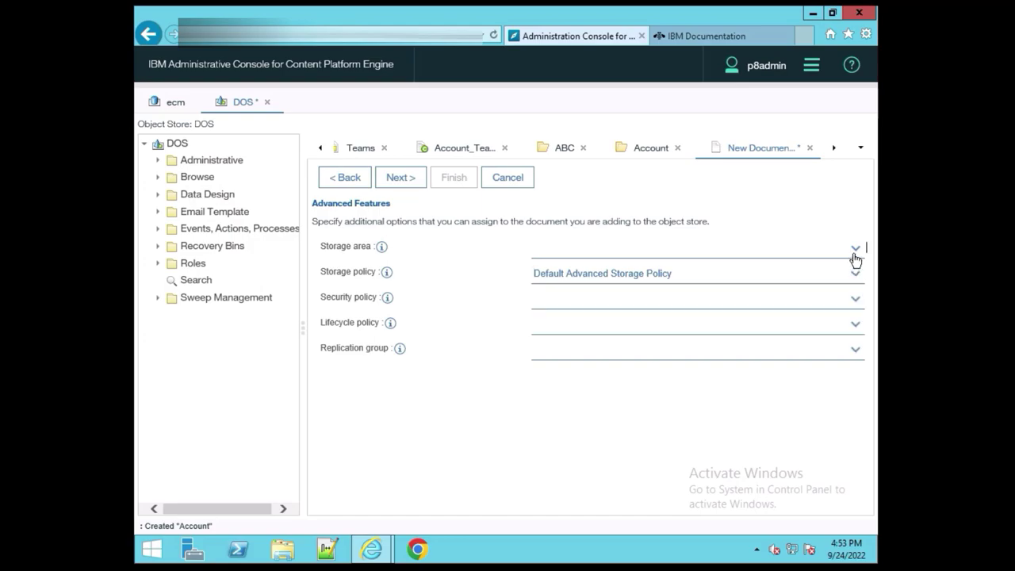
pyautogui.click(735, 224)
pyautogui.click(396, 178)
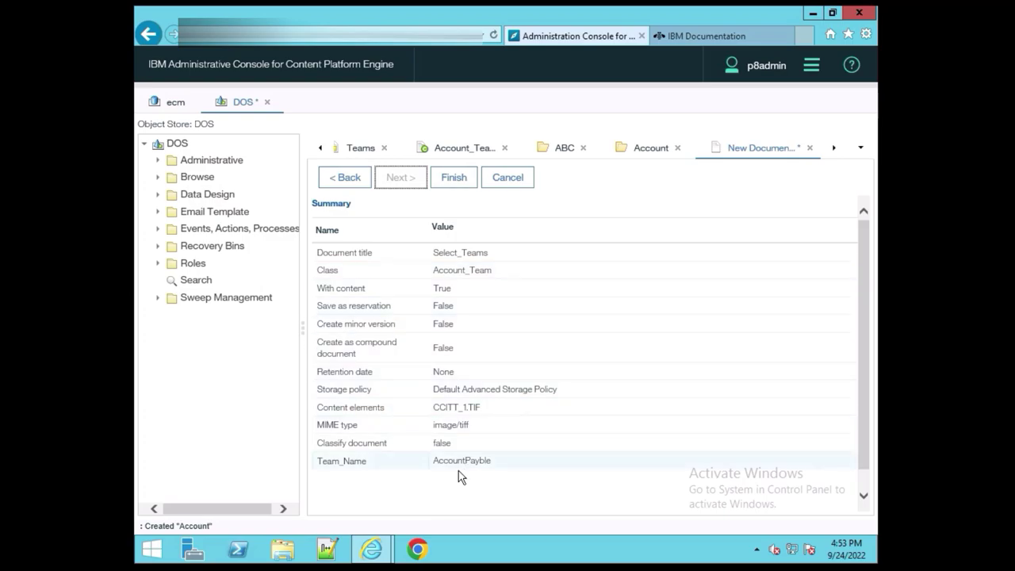
# Check the summary's Team_Name AccountPayble entry and finish creating Select_Teams.
pyautogui.click(320, 461)
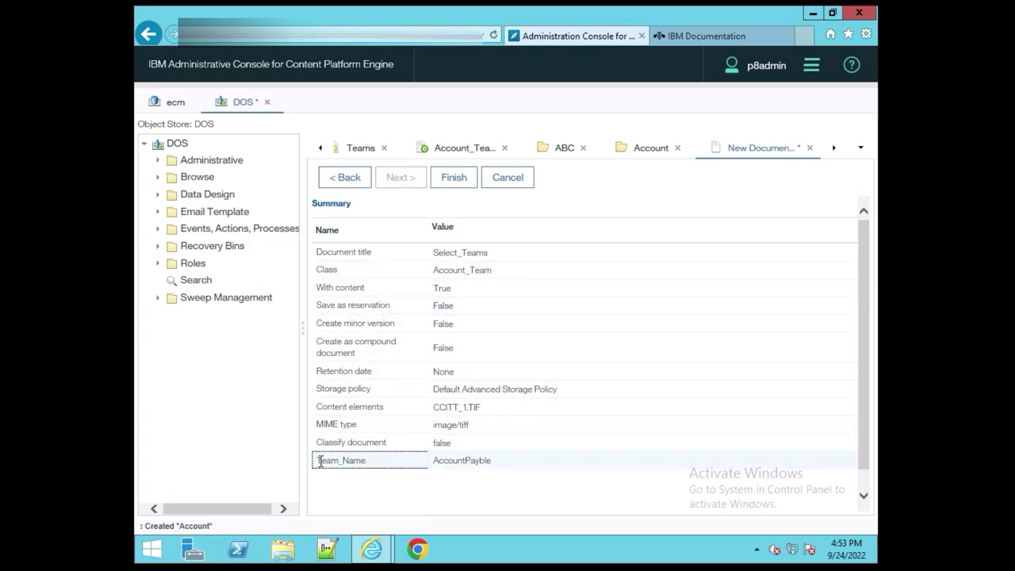
pyautogui.click(320, 461)
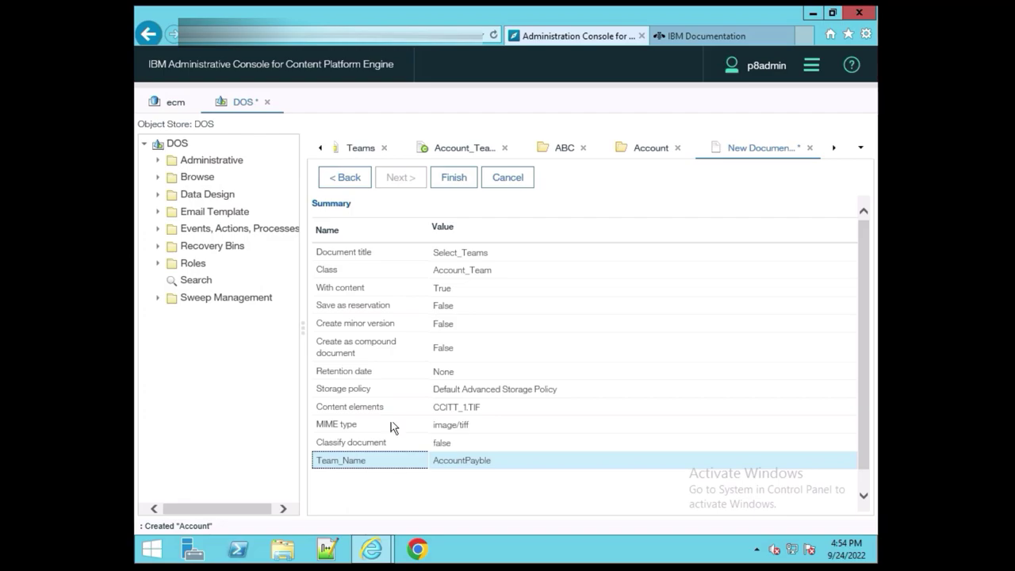
pyautogui.click(469, 177)
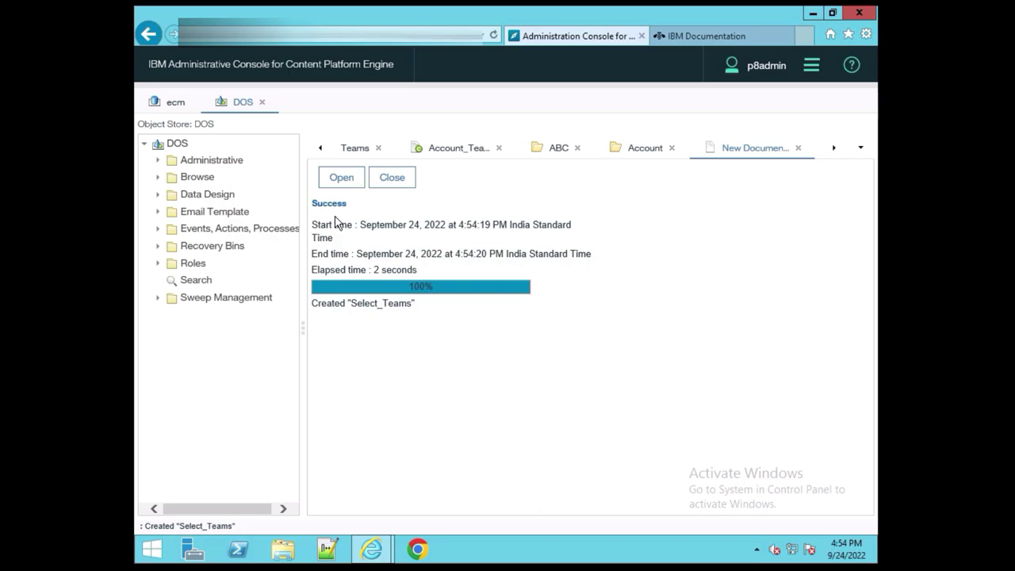
# Open the created Select_Teams document and show its Properties tab.
pyautogui.click(336, 191)
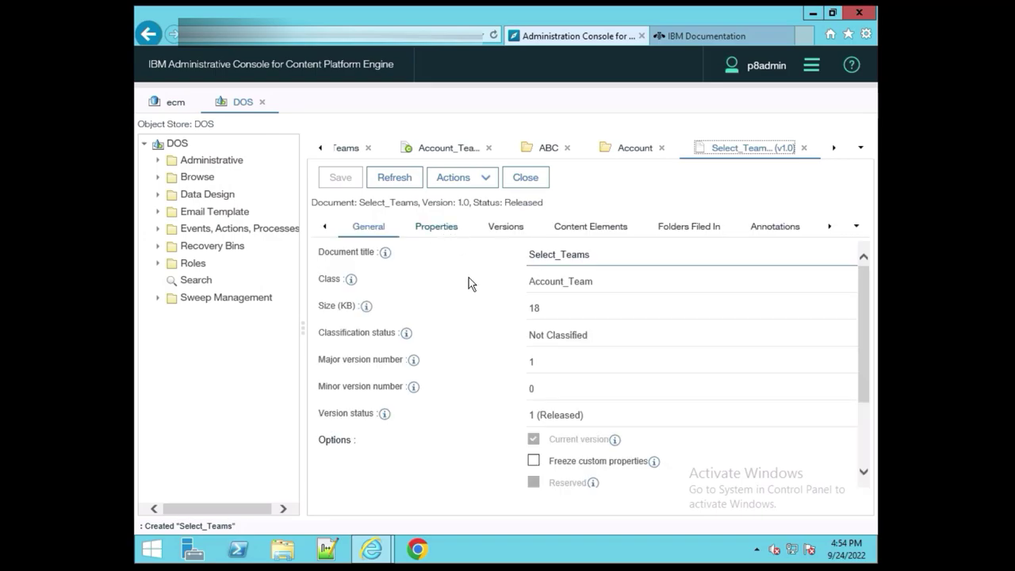
pyautogui.scroll(-3, 468, 281)
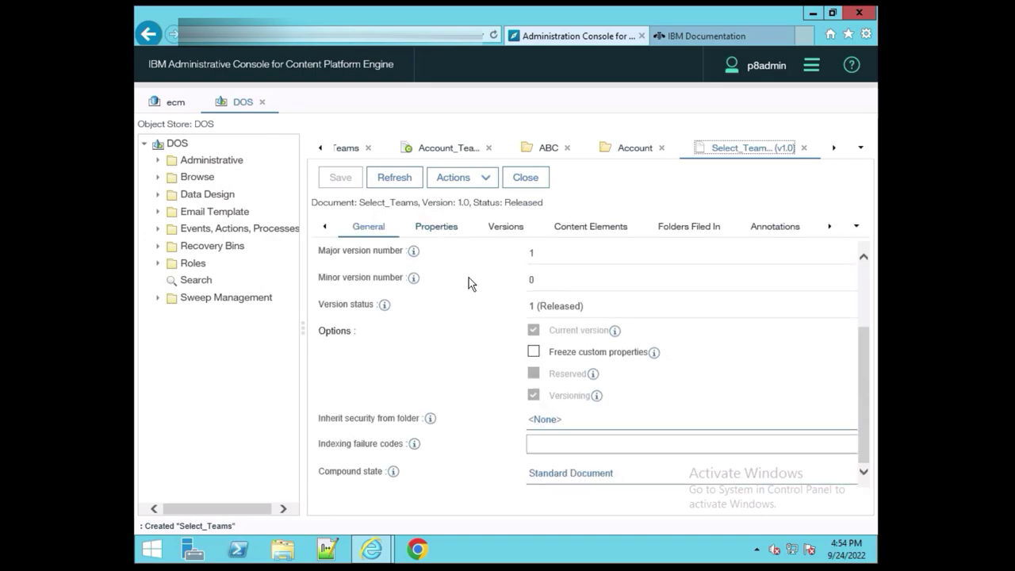
pyautogui.click(446, 229)
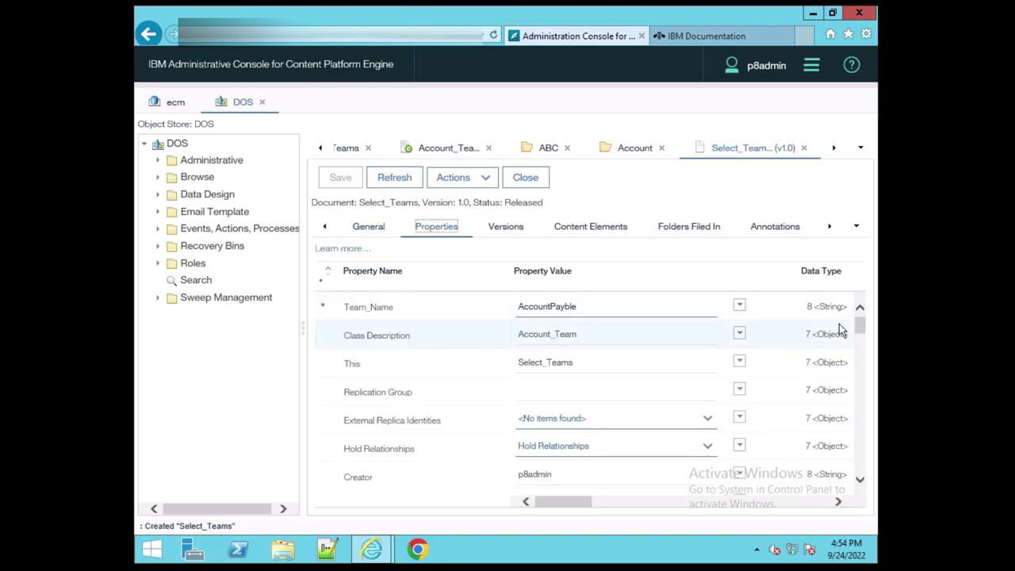
pyautogui.moveTo(858, 325); pyautogui.dragTo(862, 500)
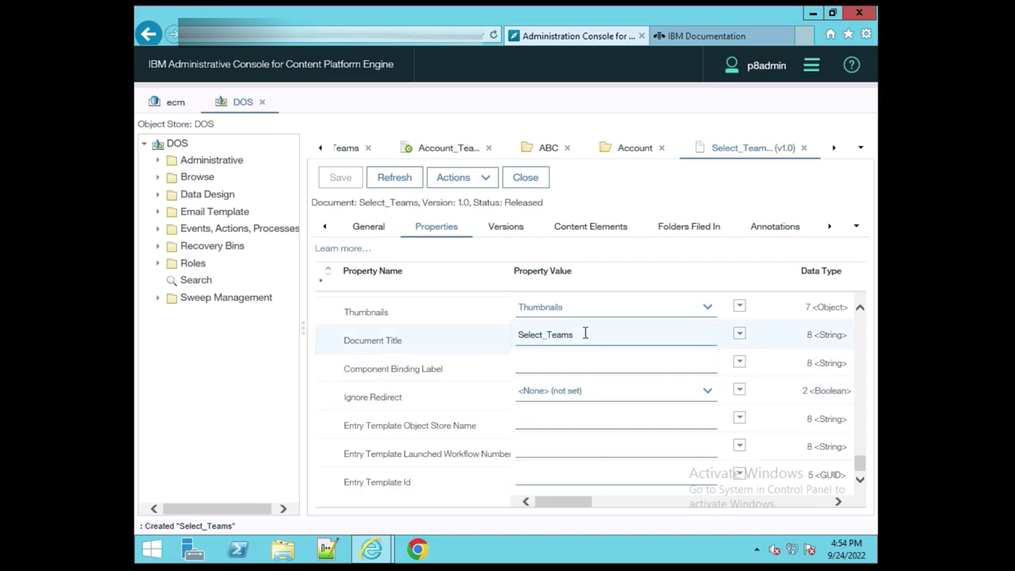
pyautogui.click(861, 482)
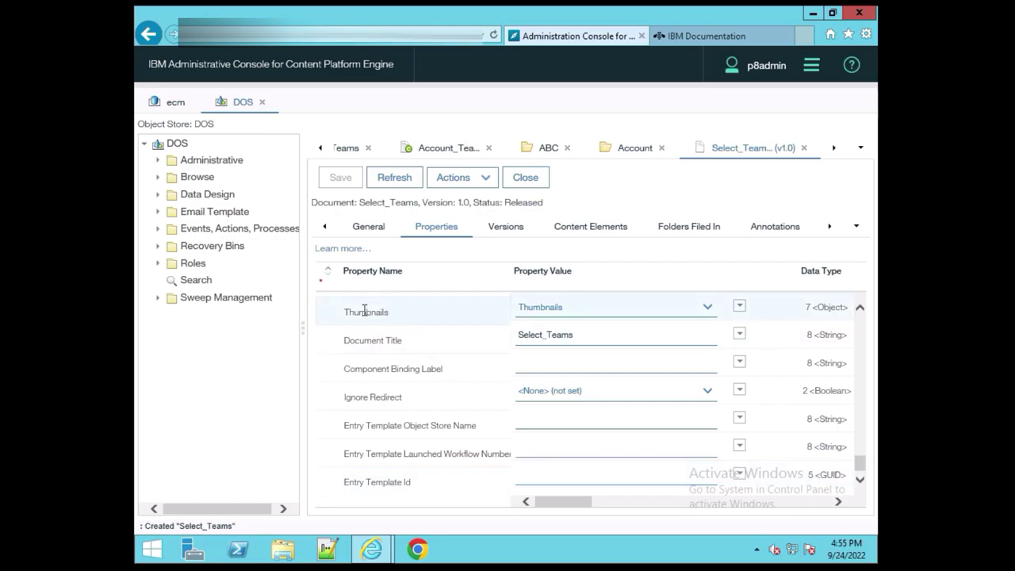
pyautogui.click(860, 309)
pyautogui.click(859, 310)
pyautogui.click(859, 309)
pyautogui.click(860, 309)
pyautogui.click(860, 309)
pyautogui.click(860, 310)
pyautogui.click(859, 309)
pyautogui.click(859, 310)
pyautogui.click(859, 309)
pyautogui.click(859, 309)
pyautogui.click(859, 309)
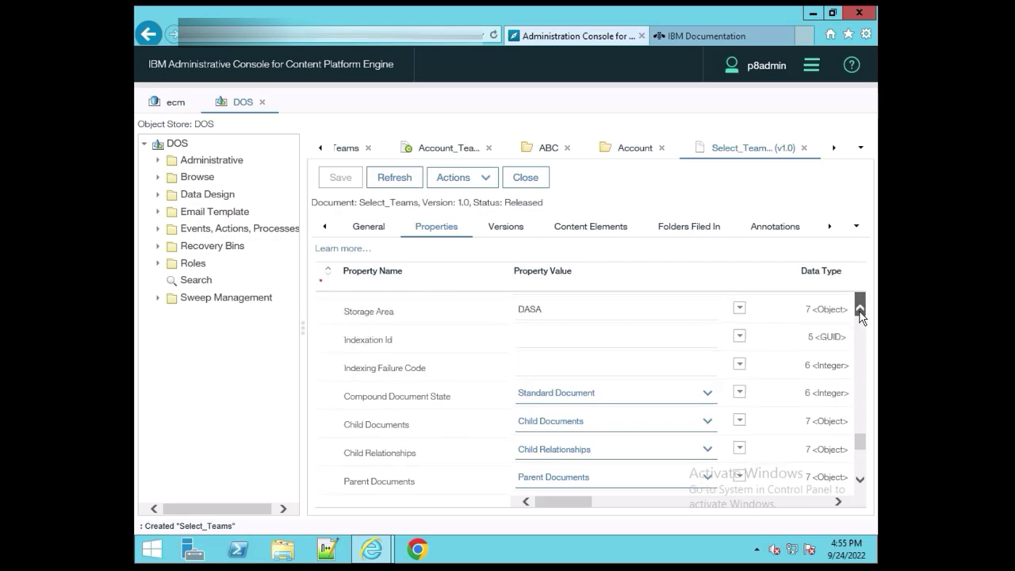
pyautogui.click(860, 309)
pyautogui.click(859, 310)
pyautogui.click(859, 309)
pyautogui.click(859, 309)
pyautogui.scroll(-3, 860, 311)
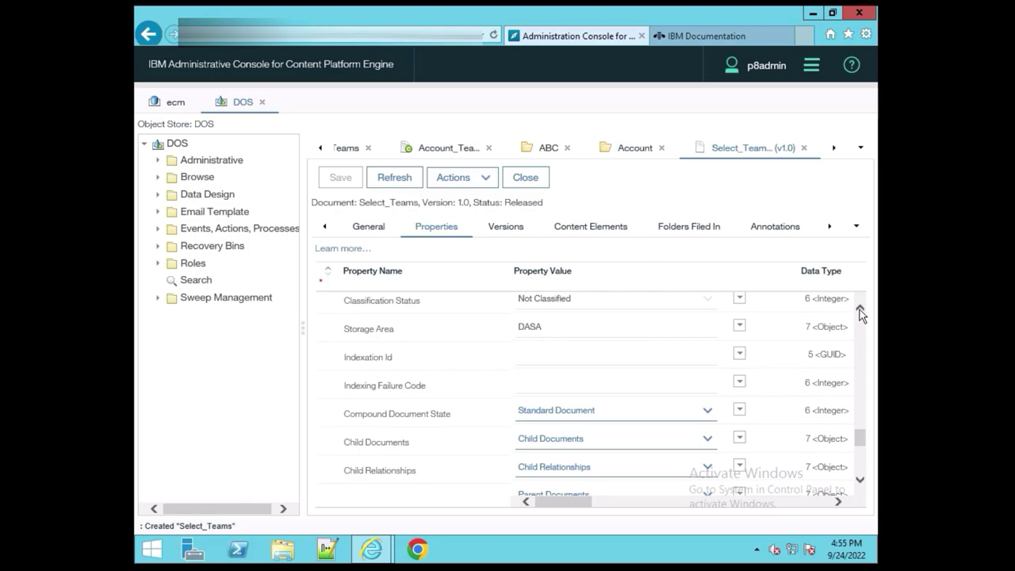
pyautogui.scroll(4, 860, 309)
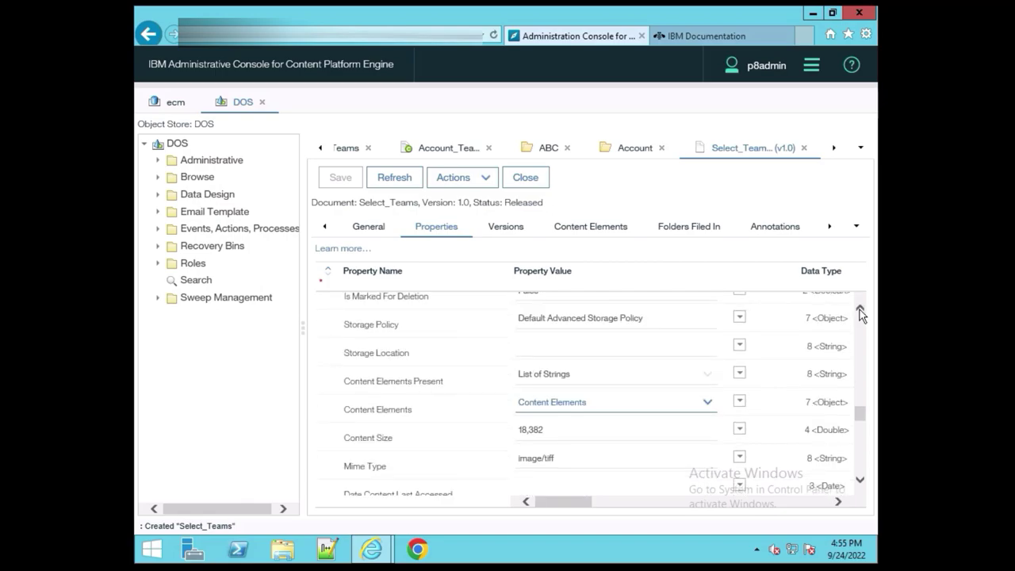
pyautogui.scroll(3, 860, 309)
pyautogui.scroll(3, 859, 309)
pyautogui.scroll(3, 859, 309)
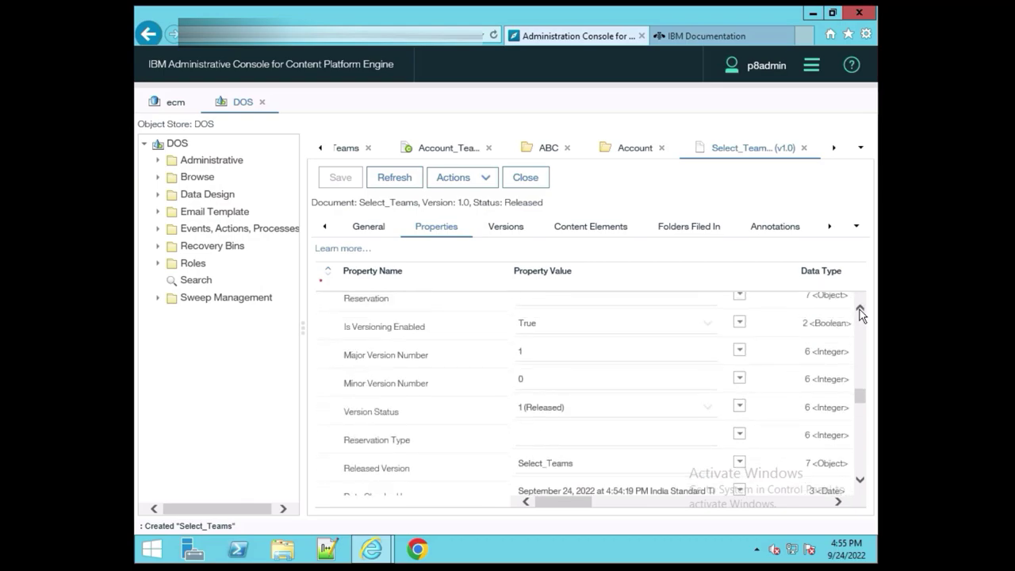
pyautogui.scroll(3, 859, 309)
pyautogui.scroll(7, 859, 309)
pyautogui.scroll(7, 860, 311)
pyautogui.scroll(3, 860, 310)
pyautogui.scroll(4, 860, 309)
pyautogui.scroll(5, 860, 309)
pyautogui.scroll(5, 860, 310)
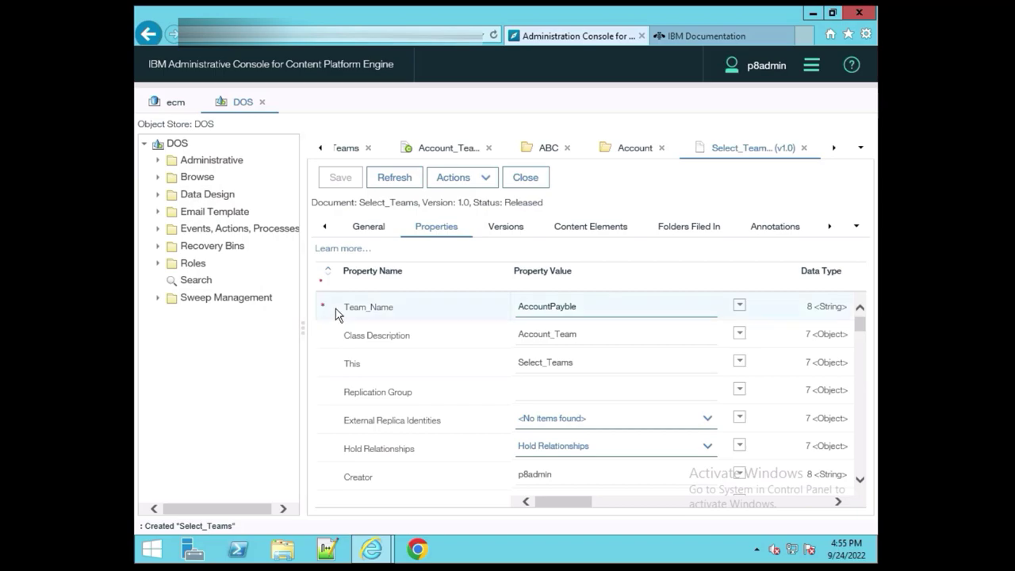
# Replace Select_Teams' Team_Name value AccountPayble with IT(IT) from the Teams list and save.
pyautogui.moveTo(345, 306); pyautogui.dragTo(394, 308)
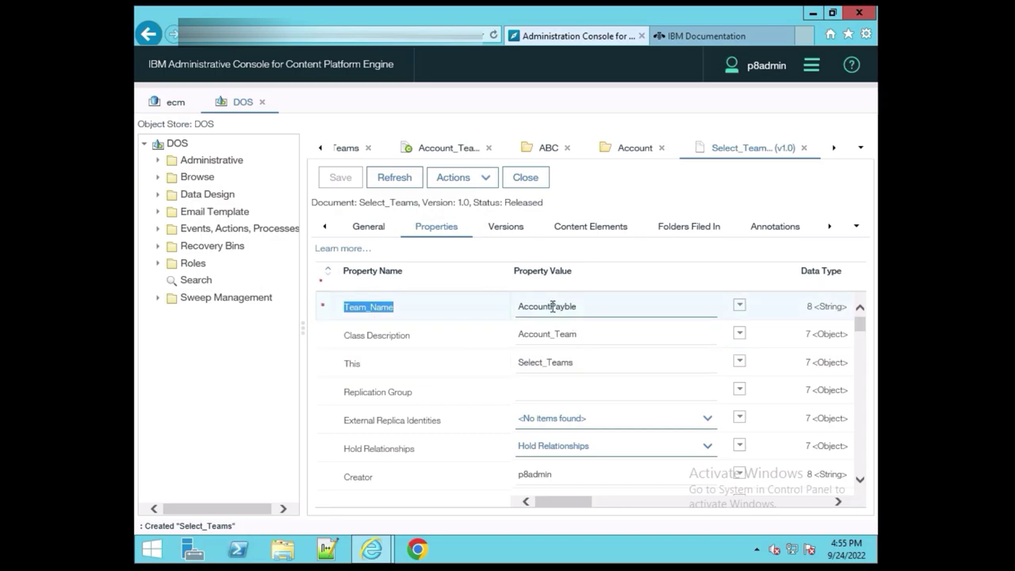
pyautogui.doubleClick(552, 306)
pyautogui.doubleClick(593, 313)
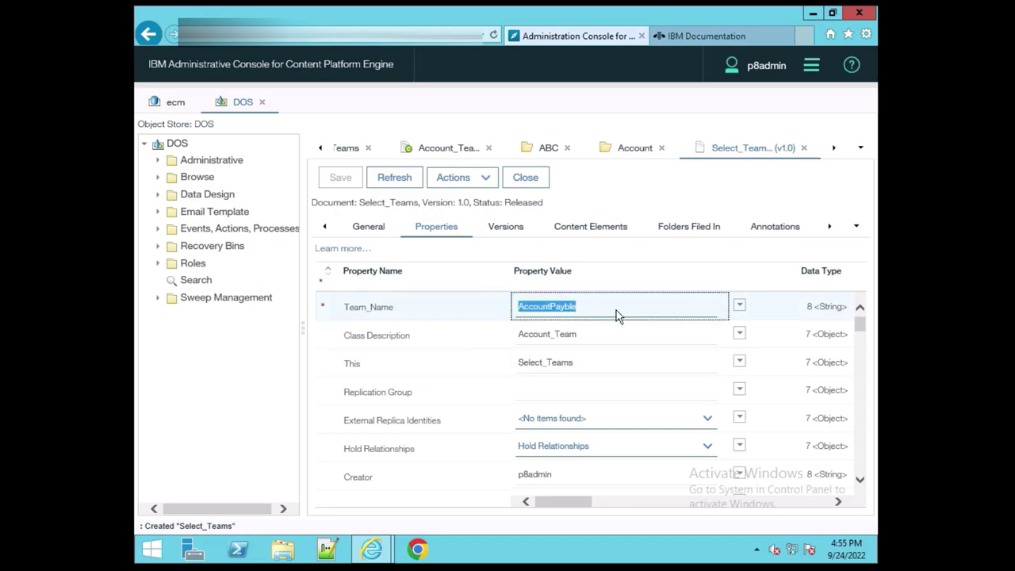
pyautogui.click(739, 307)
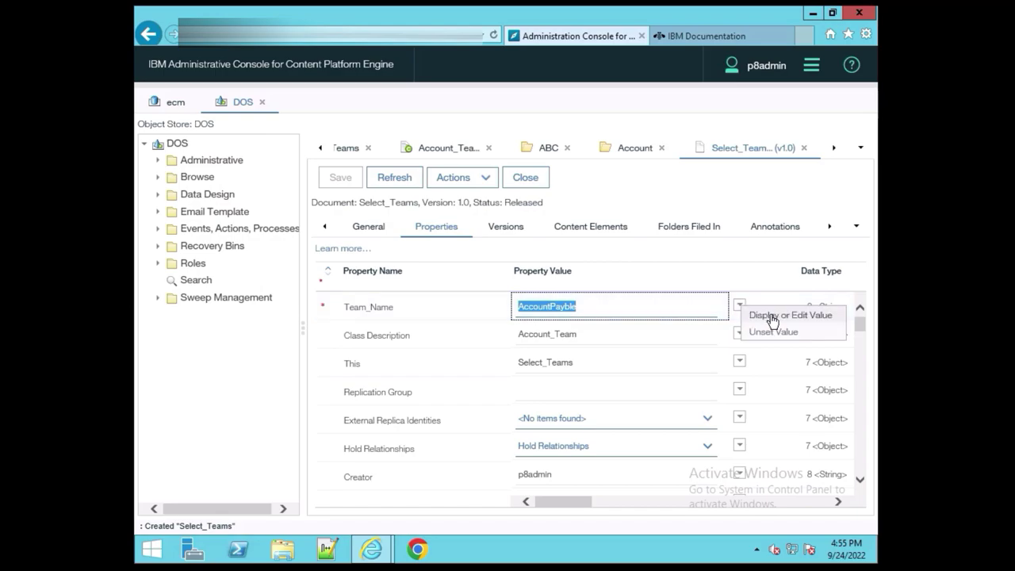
pyautogui.click(771, 315)
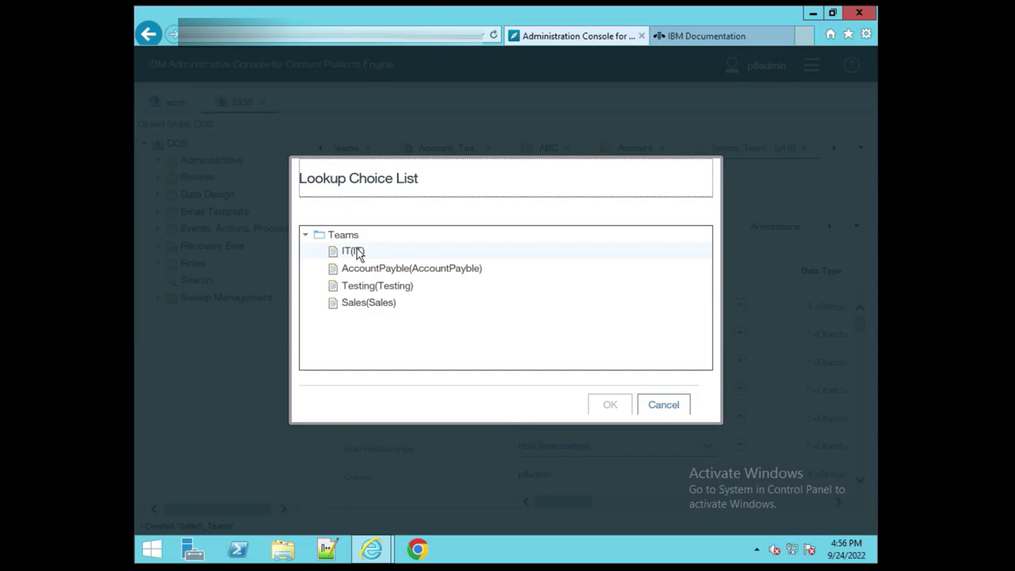
pyautogui.click(357, 251)
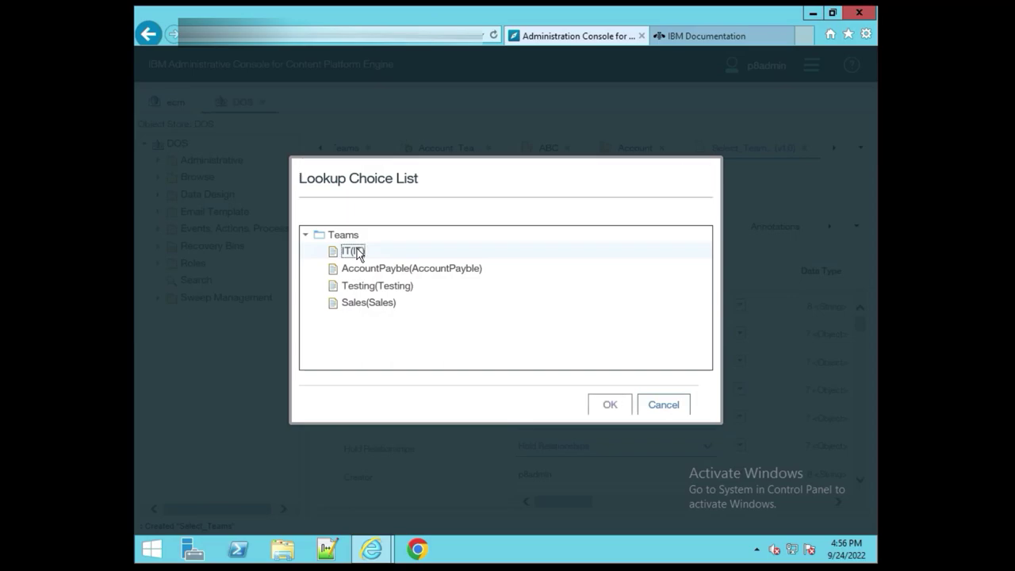
pyautogui.click(602, 406)
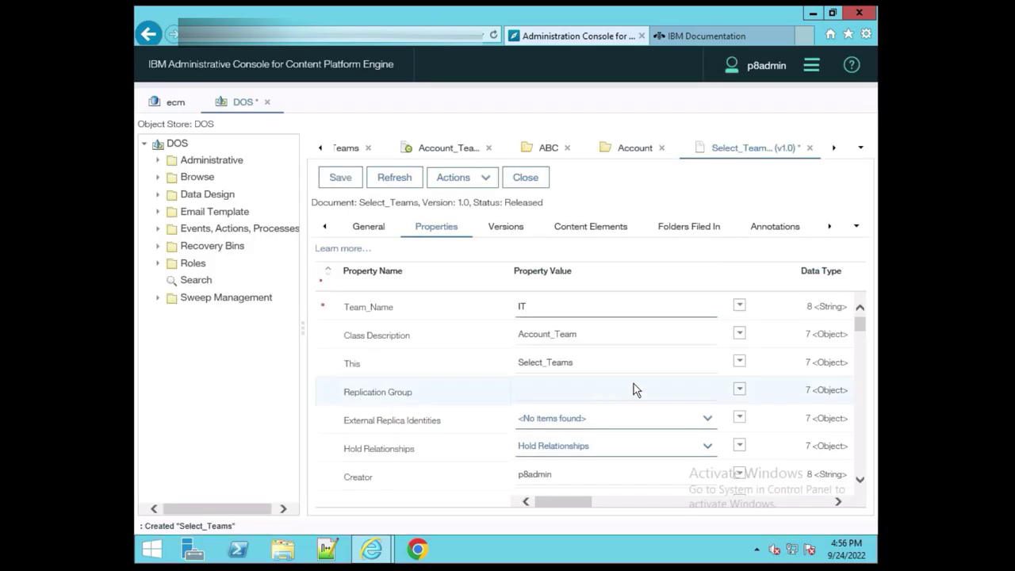
pyautogui.click(340, 181)
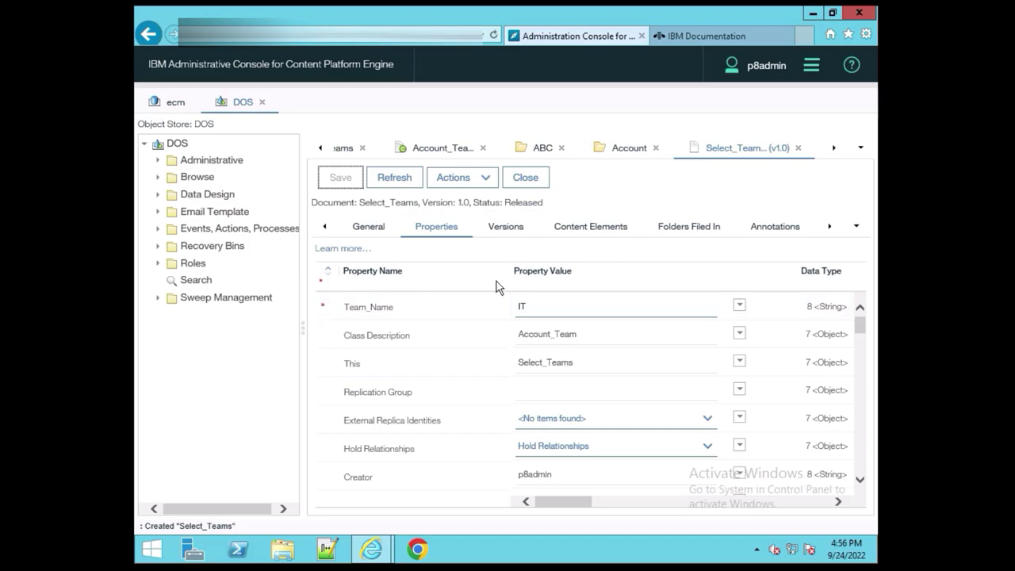
pyautogui.click(398, 184)
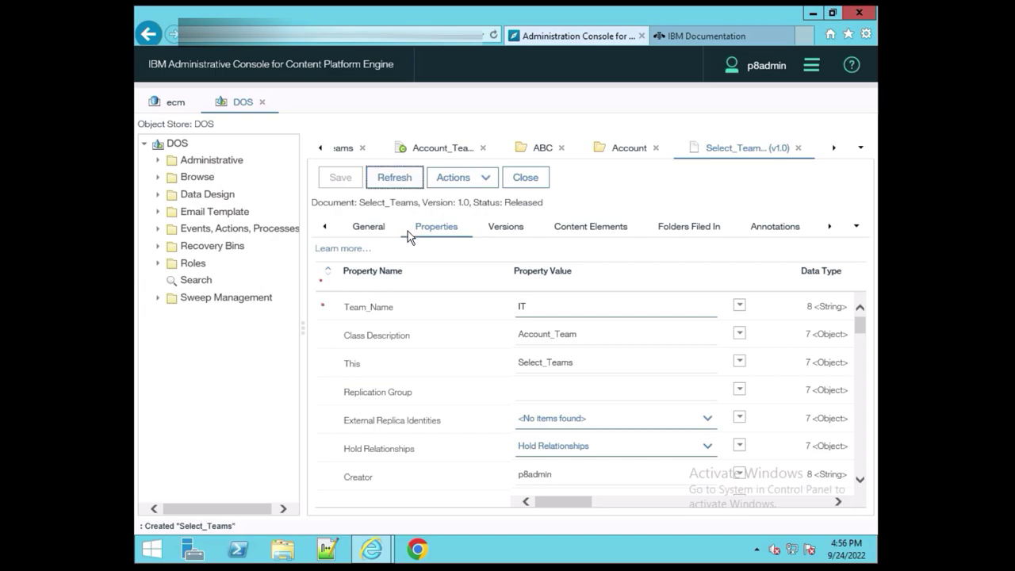
pyautogui.doubleClick(540, 306)
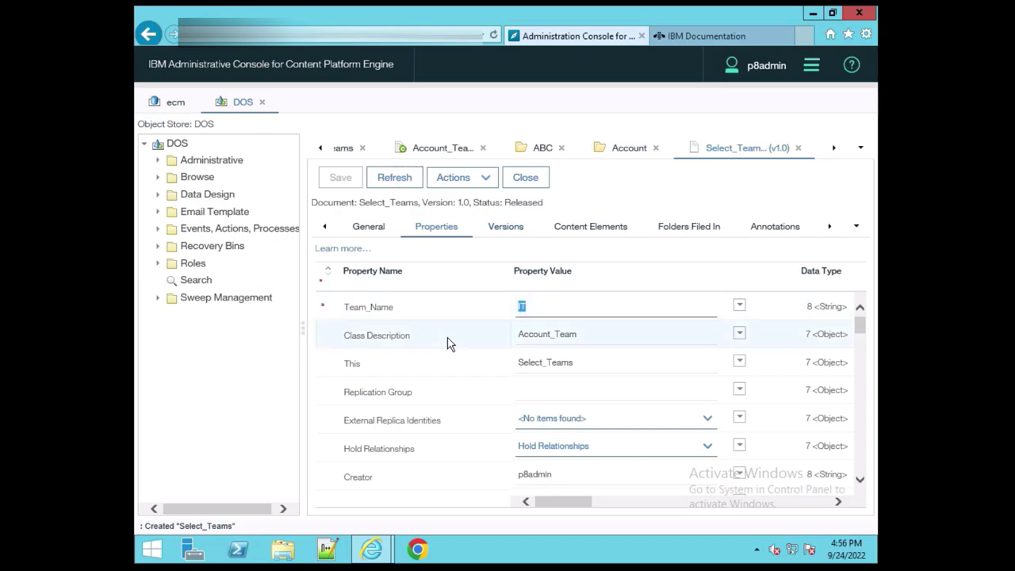
pyautogui.click(446, 284)
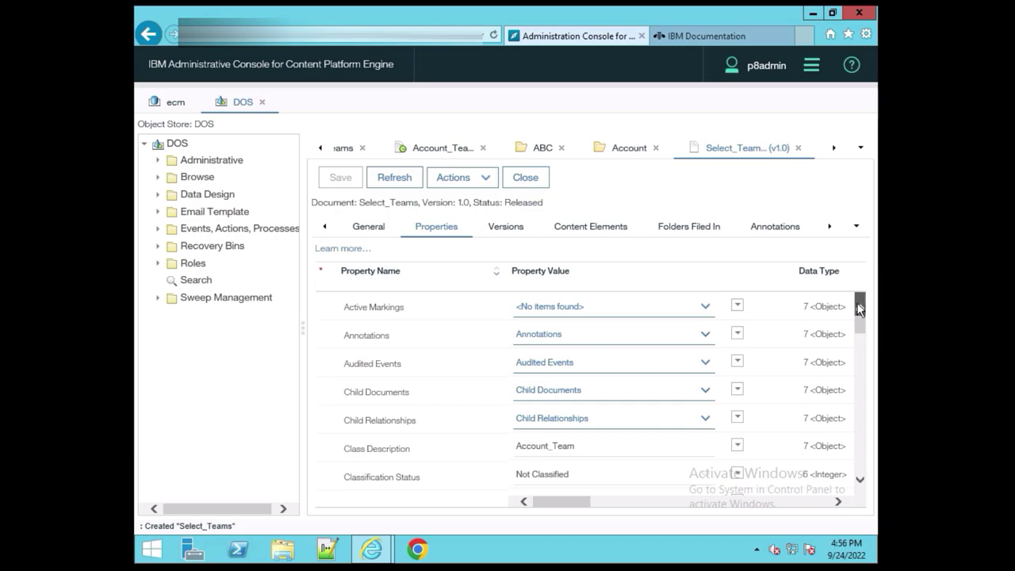
pyautogui.moveTo(858, 308); pyautogui.dragTo(861, 514)
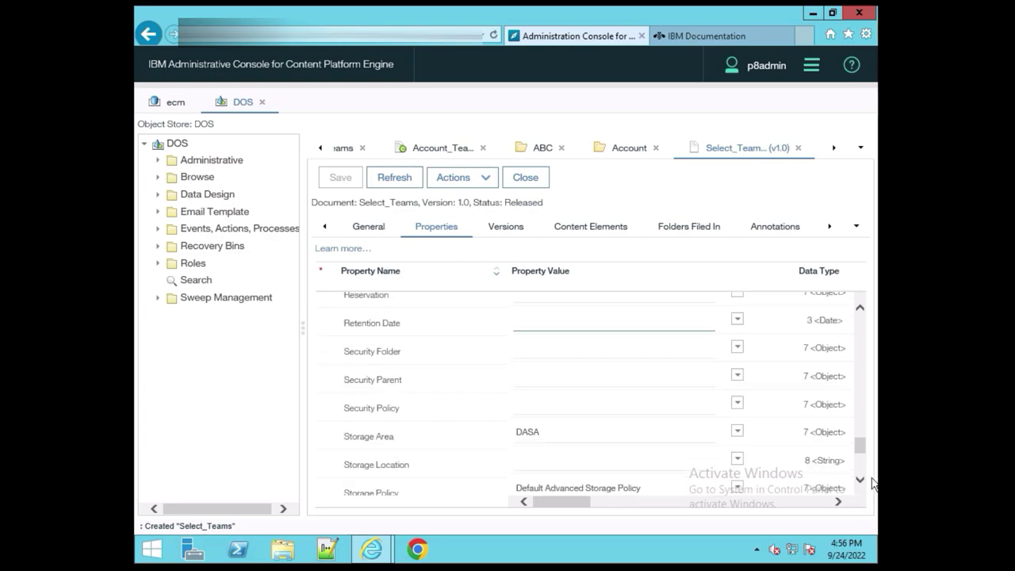
pyautogui.scroll(-5, 856, 484)
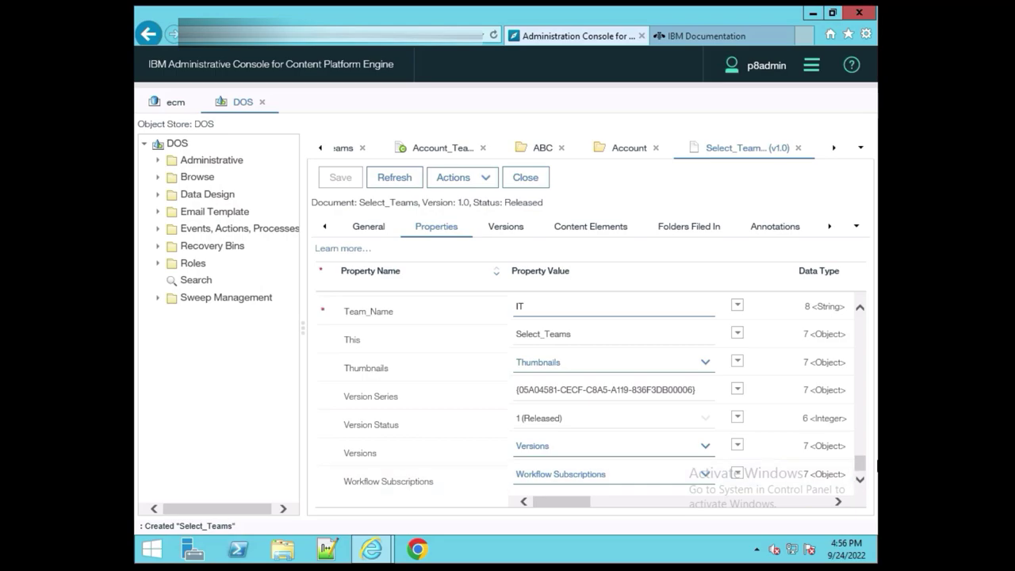
pyautogui.click(241, 396)
# Go to Data Design > Classes > Custom Object > ABCCO and open its Team_Name property definition.
pyautogui.click(157, 194)
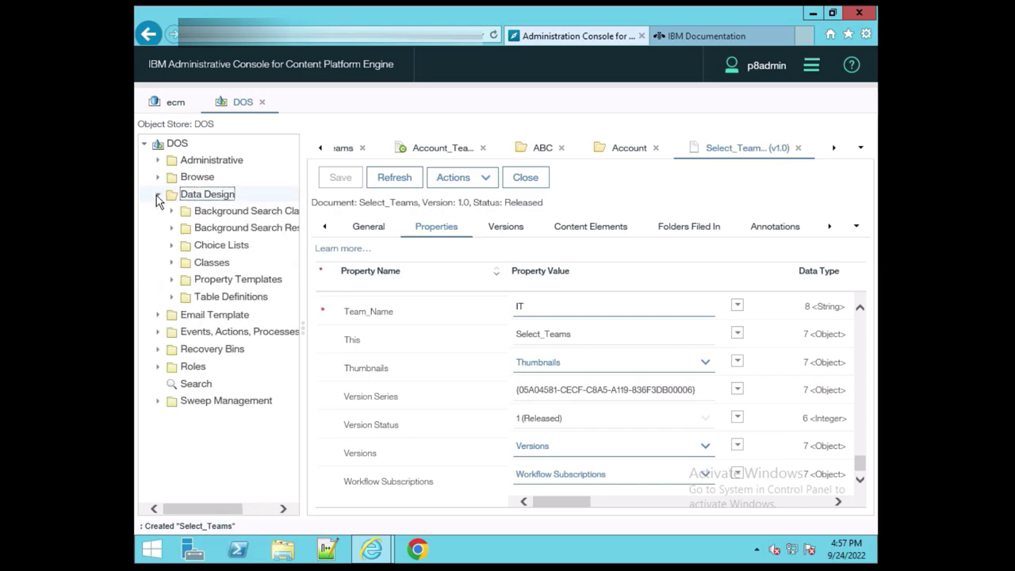
pyautogui.click(172, 262)
pyautogui.click(216, 315)
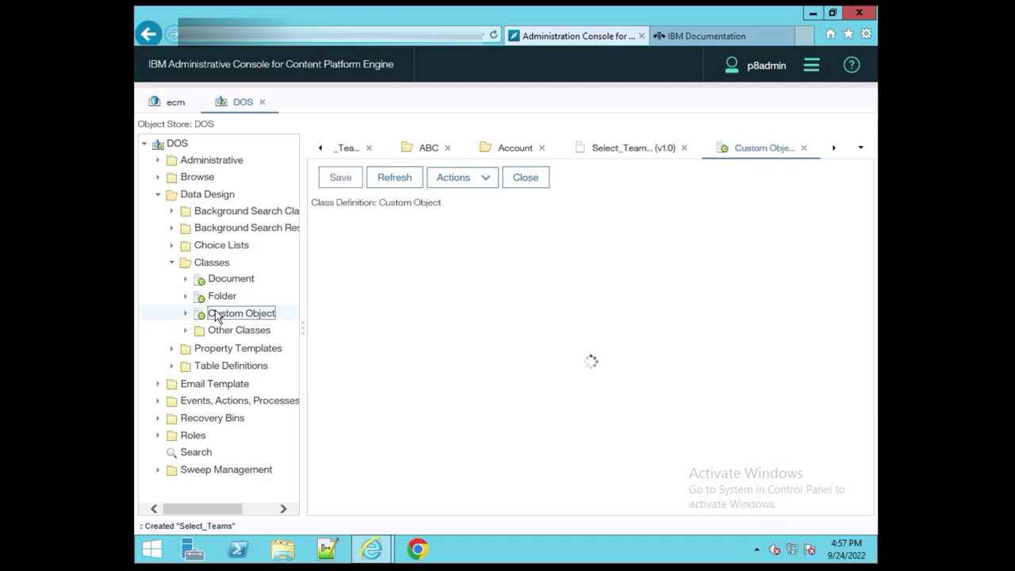
pyautogui.click(187, 314)
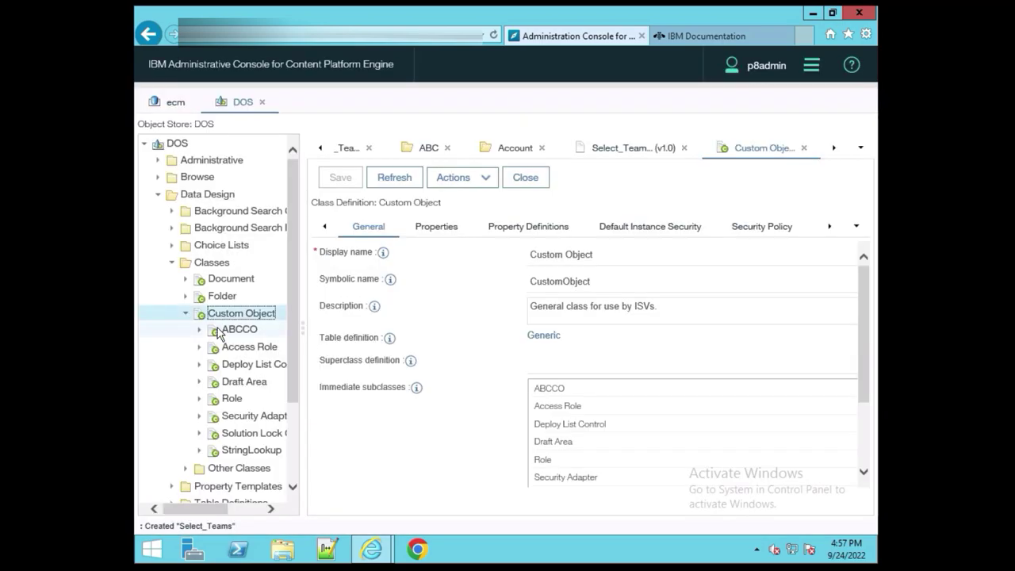
pyautogui.click(226, 331)
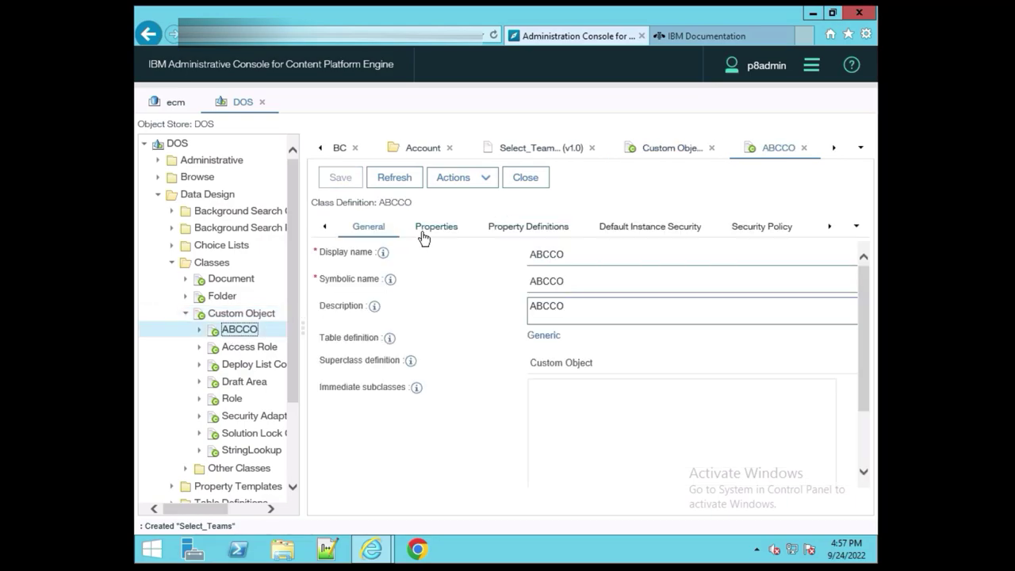
pyautogui.click(493, 230)
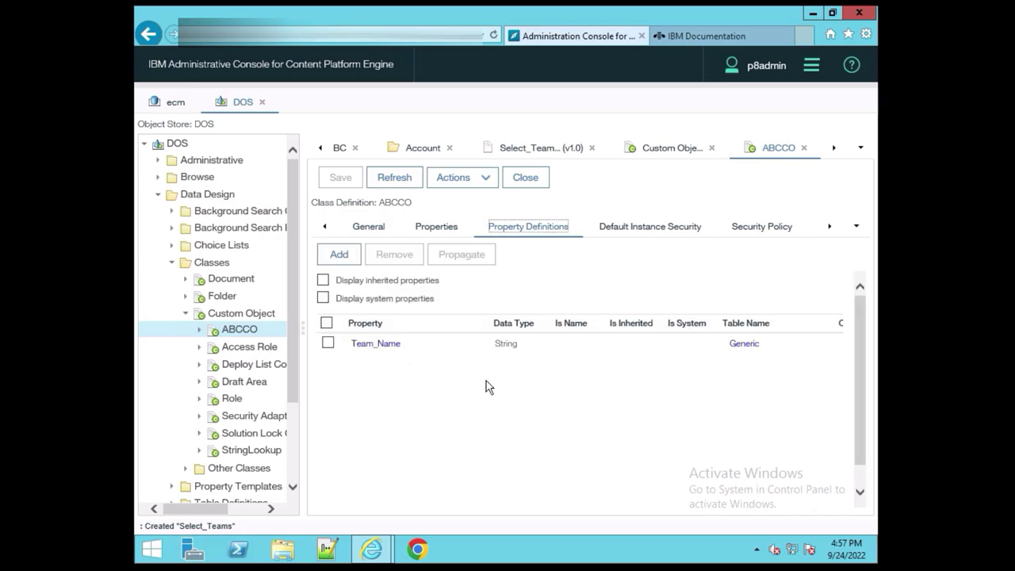
pyautogui.click(379, 351)
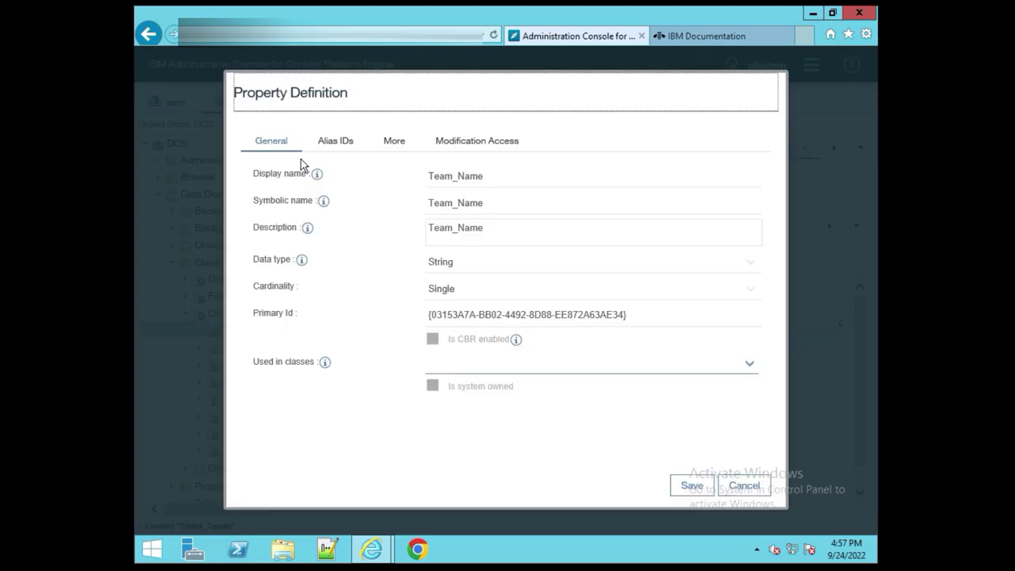
# On the More tab, assign the Teams choice list to ABCCO's Team_Name property.
pyautogui.click(392, 144)
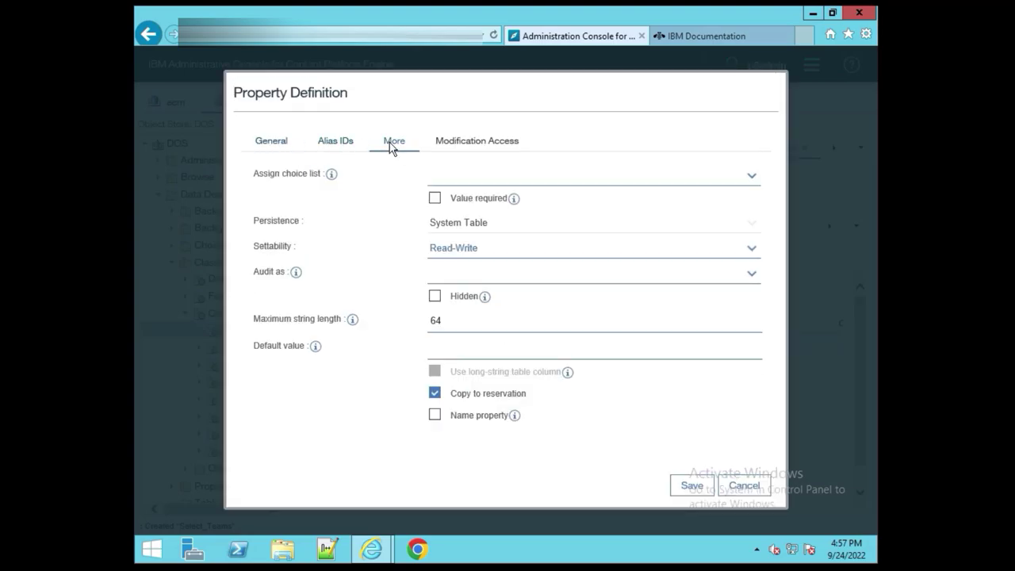
pyautogui.click(752, 177)
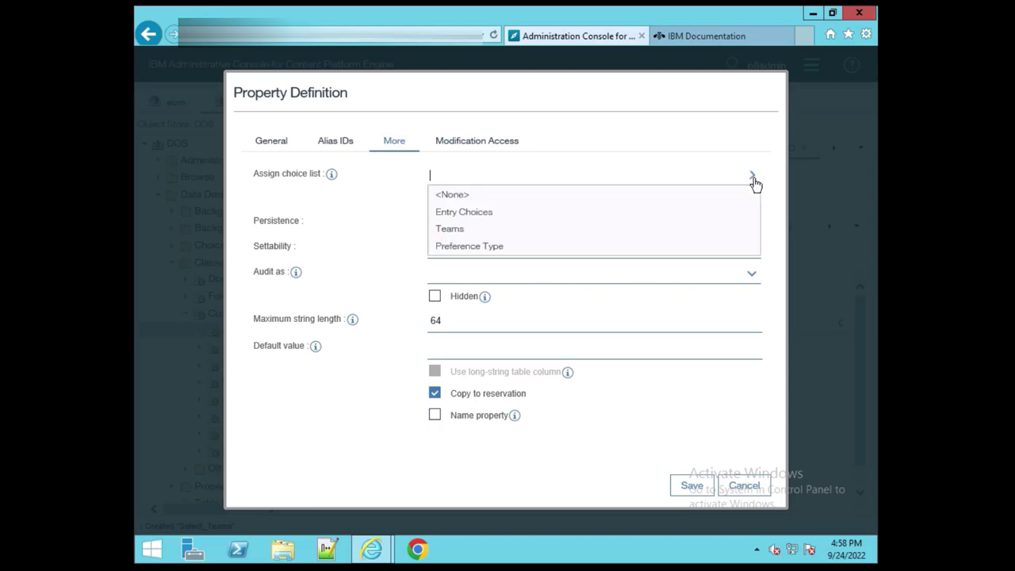
pyautogui.click(531, 230)
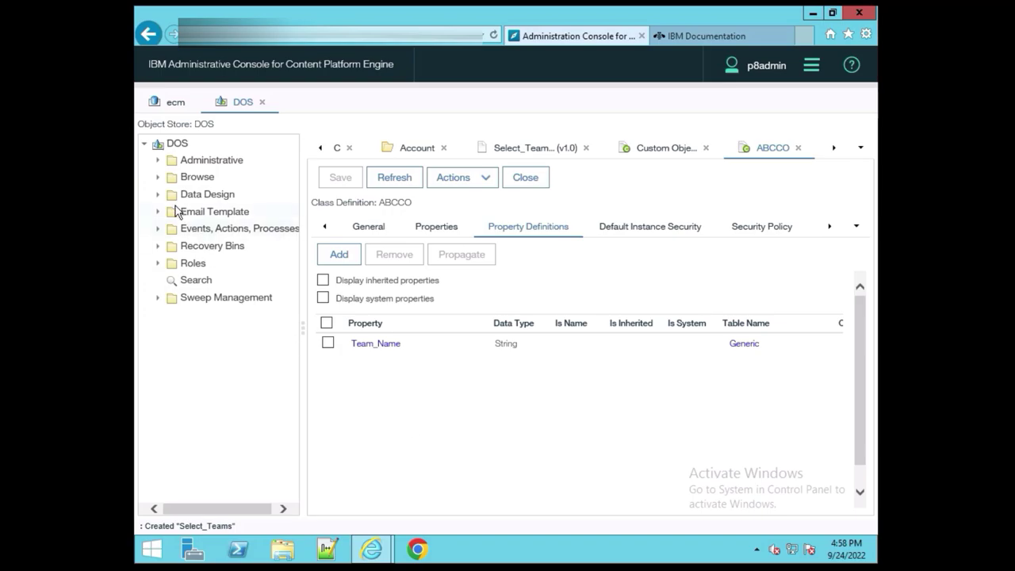
# Show custom objects in Root Folder > Custom Object and start a New Document there.
pyautogui.click(159, 180)
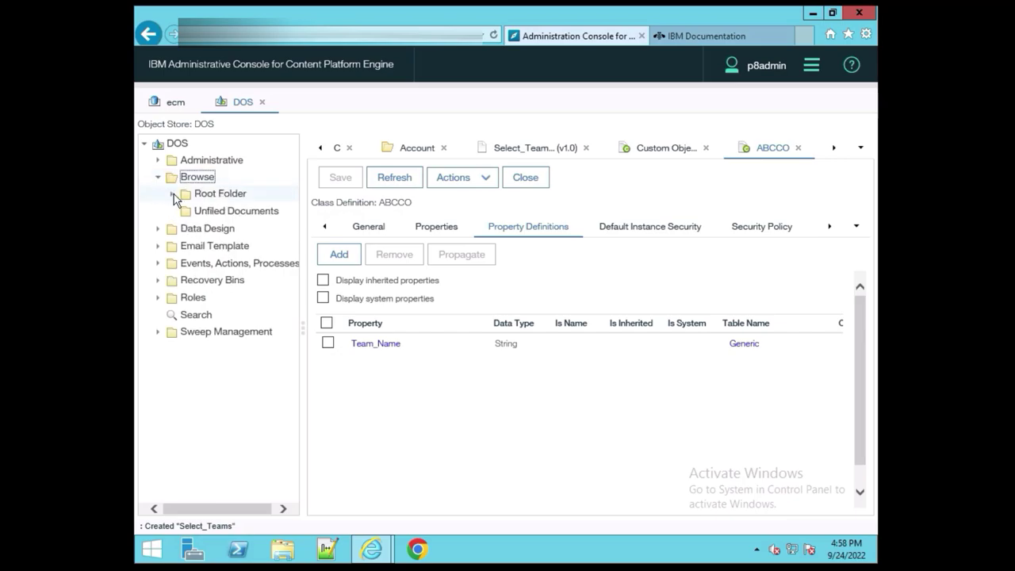
pyautogui.click(173, 195)
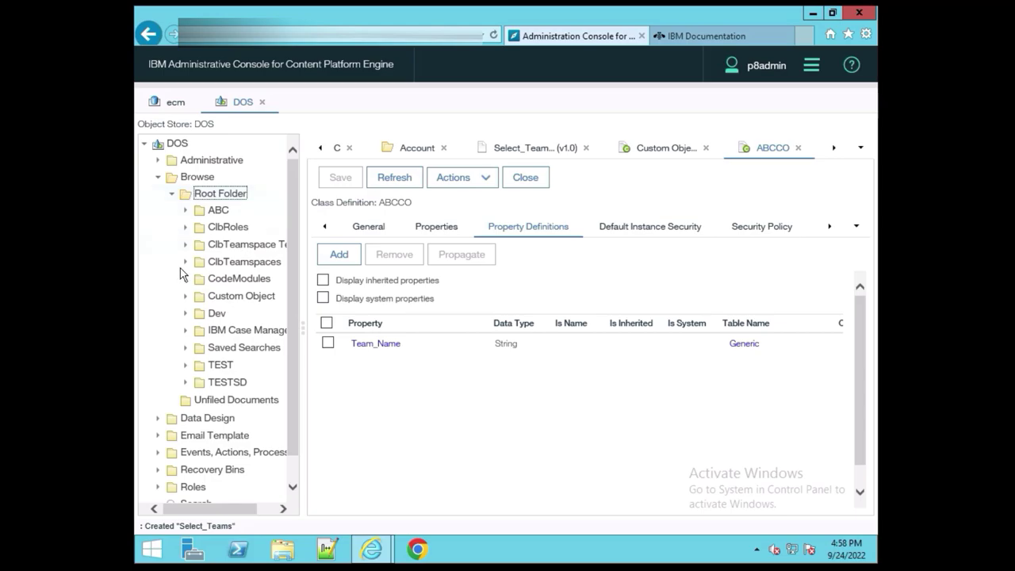
pyautogui.click(187, 296)
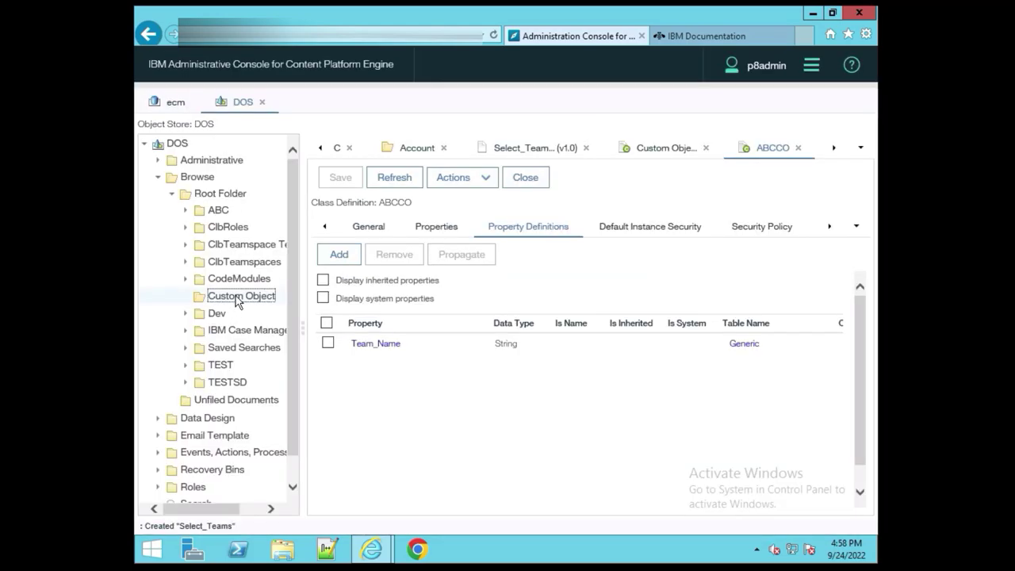
pyautogui.click(236, 297)
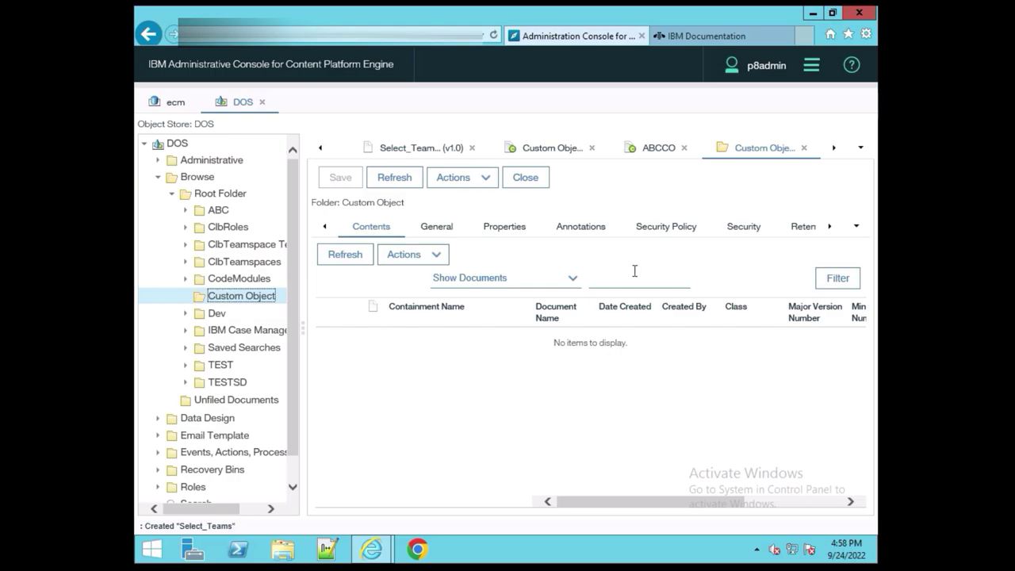
pyautogui.click(576, 282)
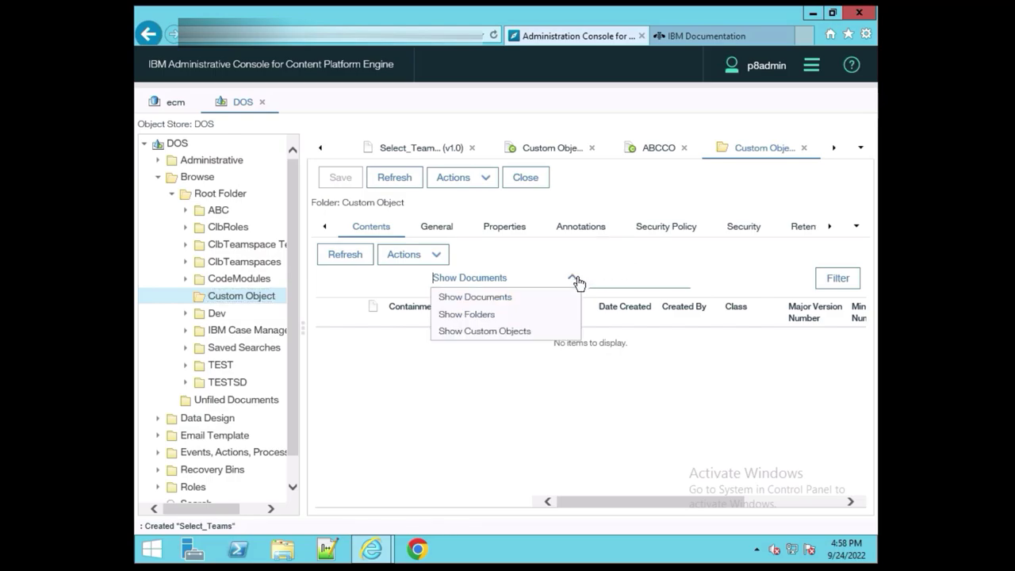
pyautogui.click(536, 331)
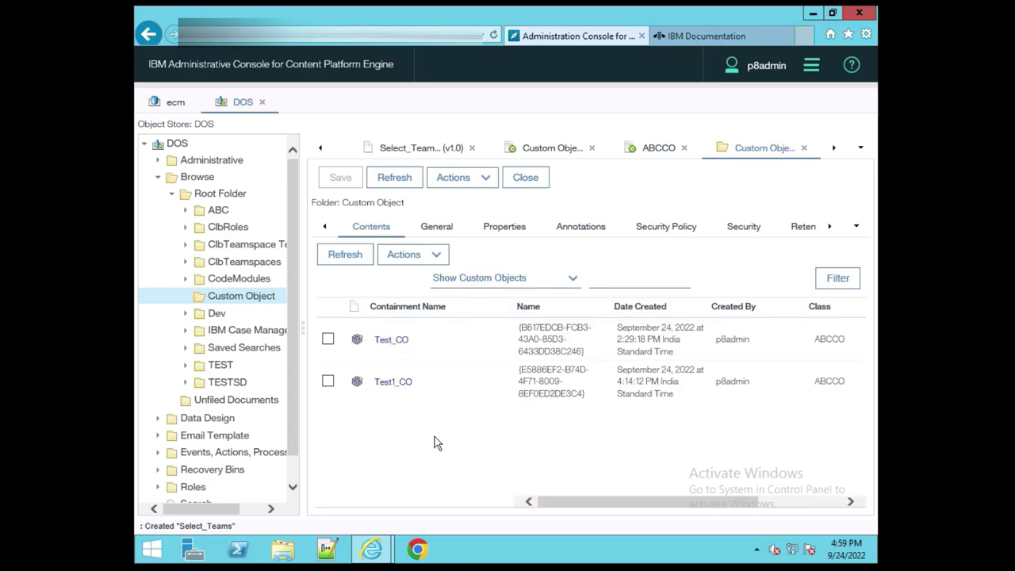
pyautogui.click(456, 190)
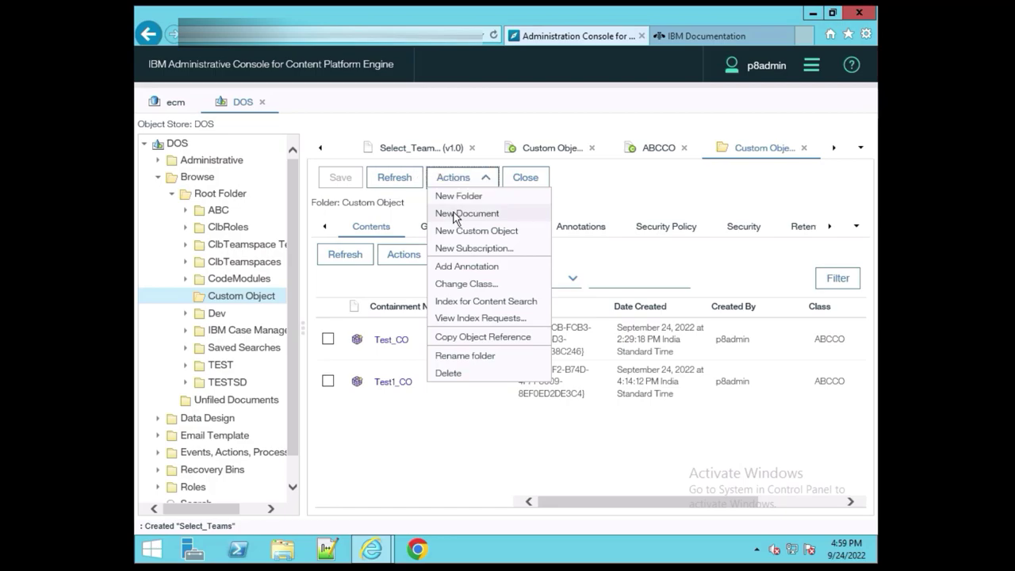
pyautogui.click(457, 213)
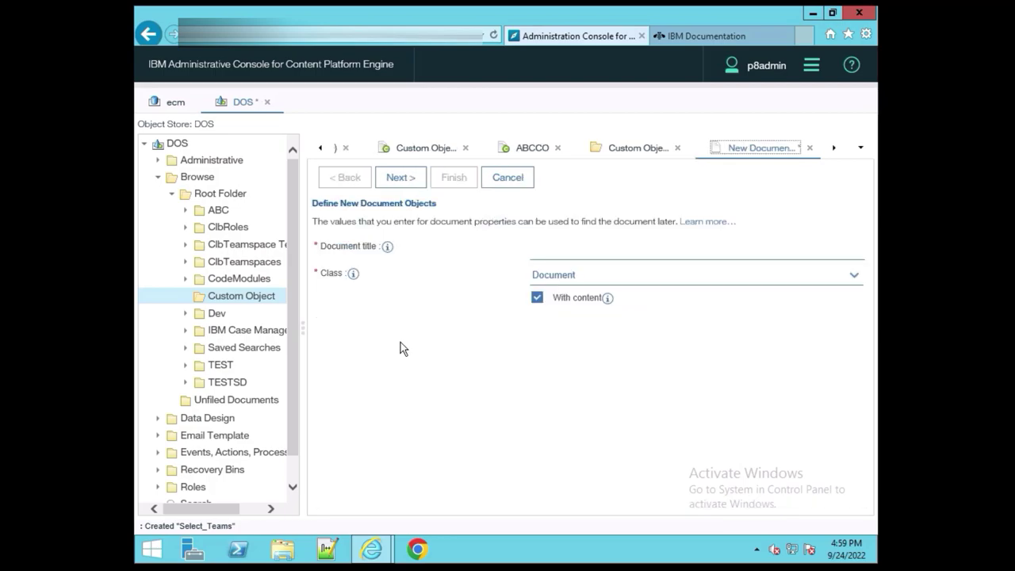
# Name the new object Test2_CO, set its class to ABCCO, and go to Object Properties.
pyautogui.click(599, 249)
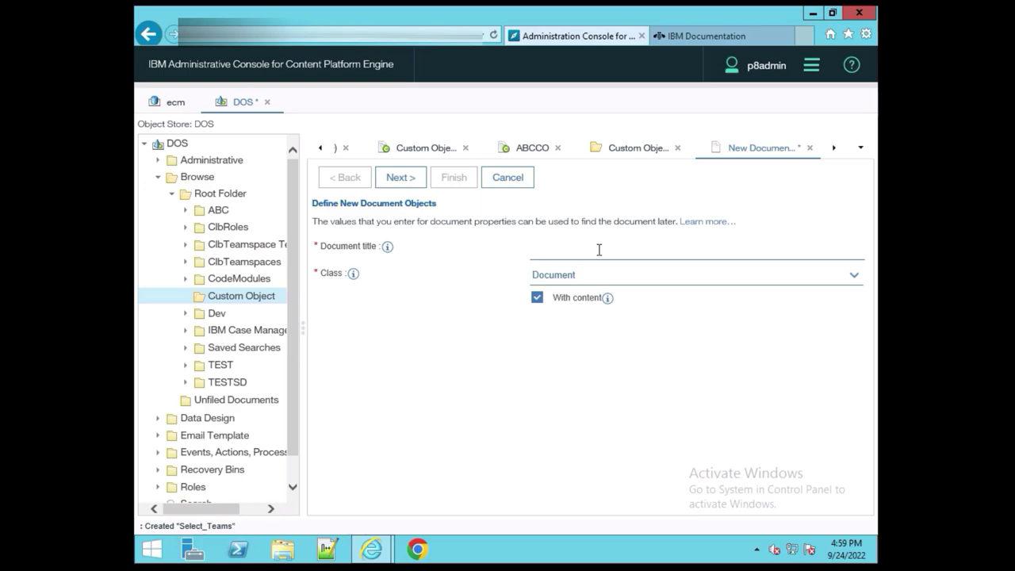
pyautogui.write('Team_CO')
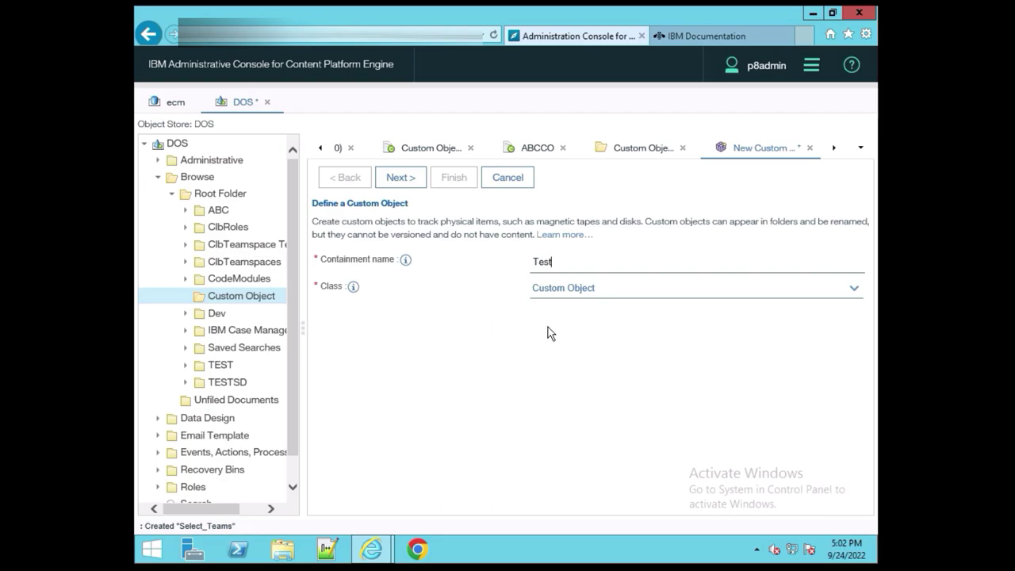
pyautogui.write('2_CO')
pyautogui.click(852, 290)
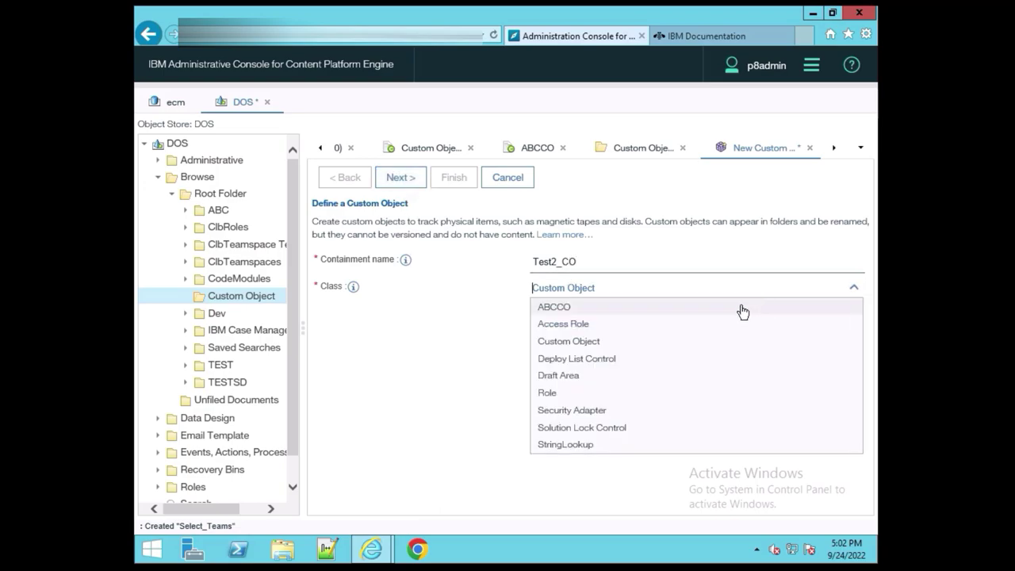
pyautogui.click(611, 308)
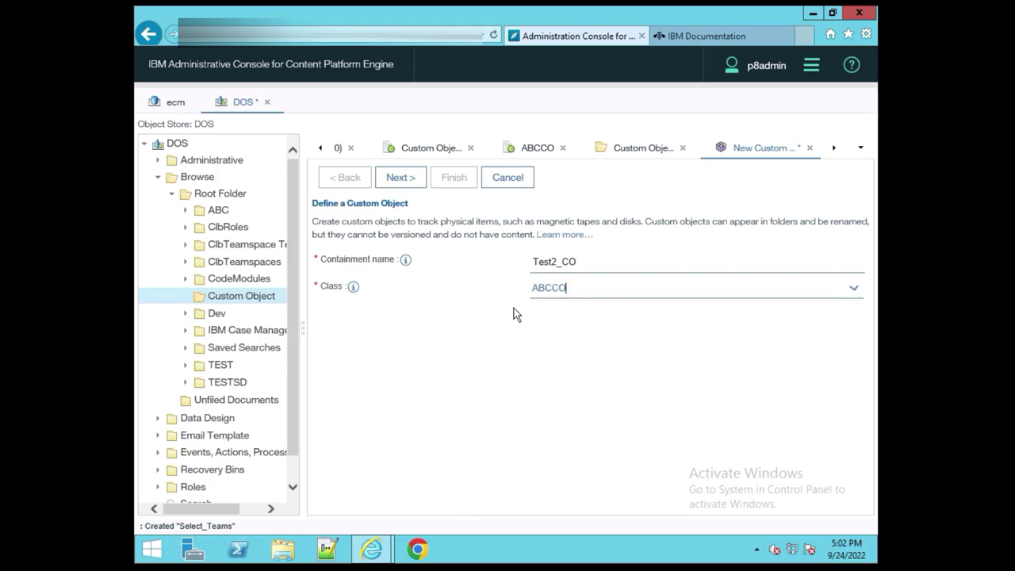
pyautogui.click(403, 179)
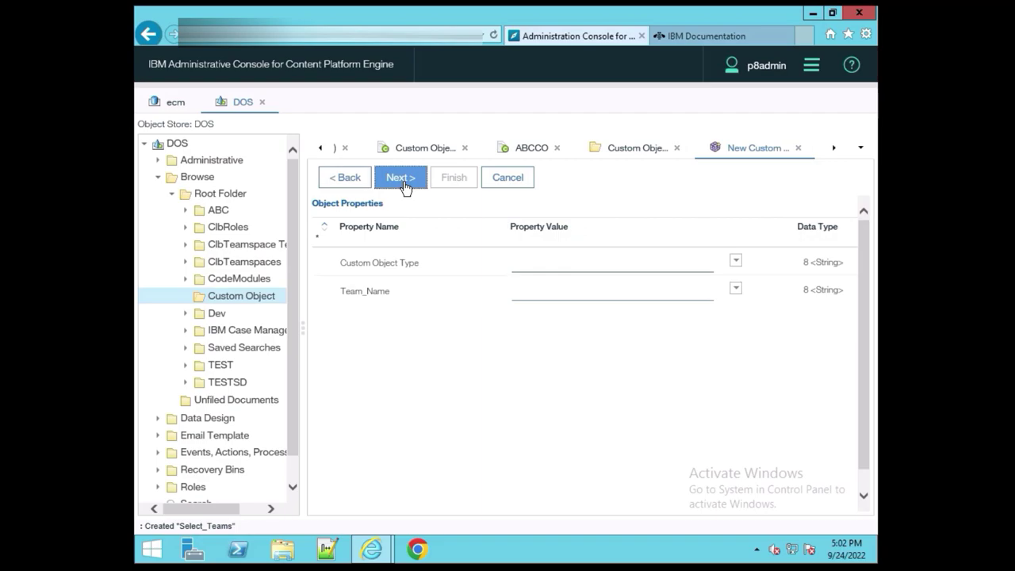
# Set the new object's Team_Name to Sales from the Teams choice list.
pyautogui.click(658, 292)
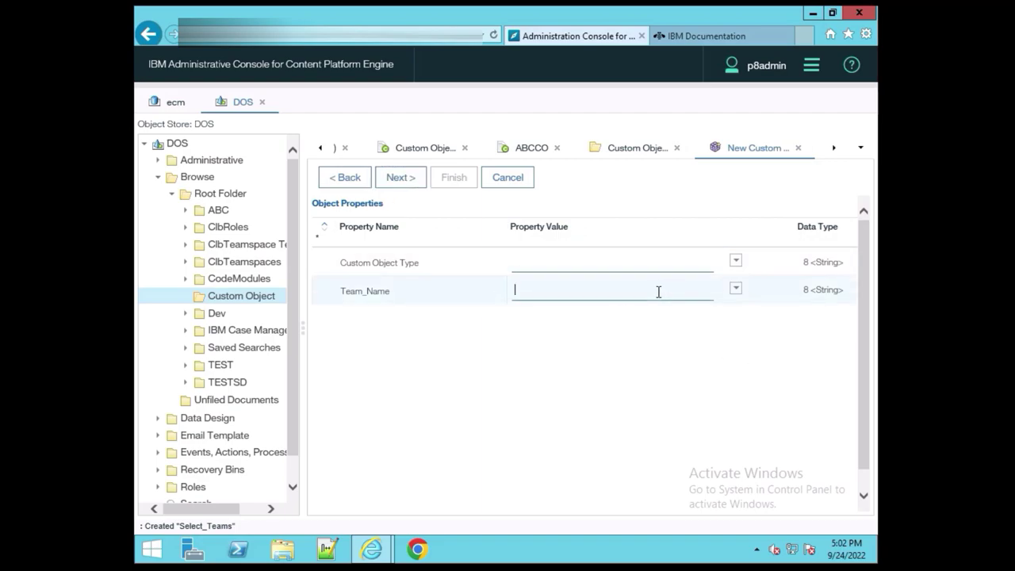
pyautogui.click(735, 289)
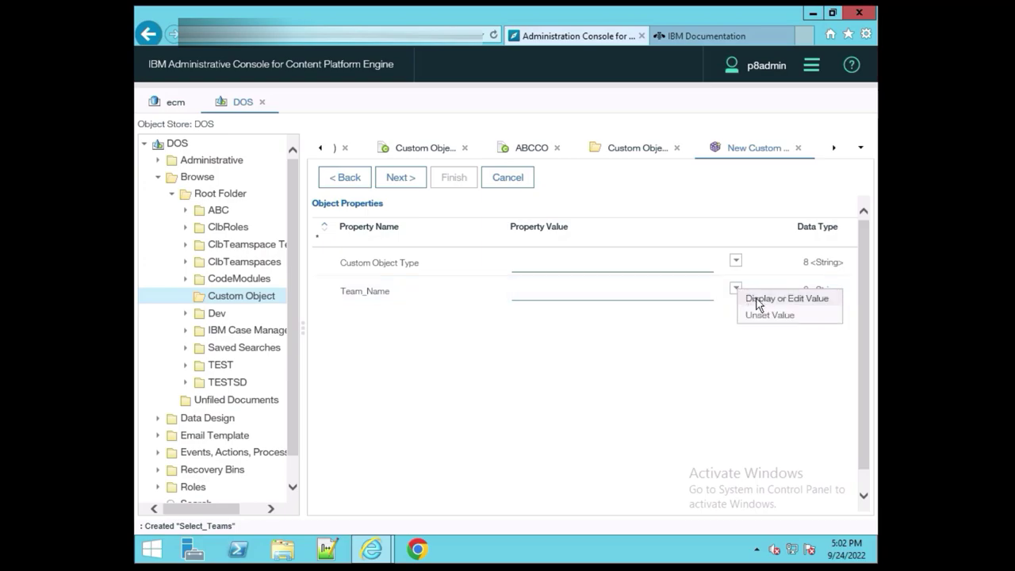
pyautogui.click(757, 302)
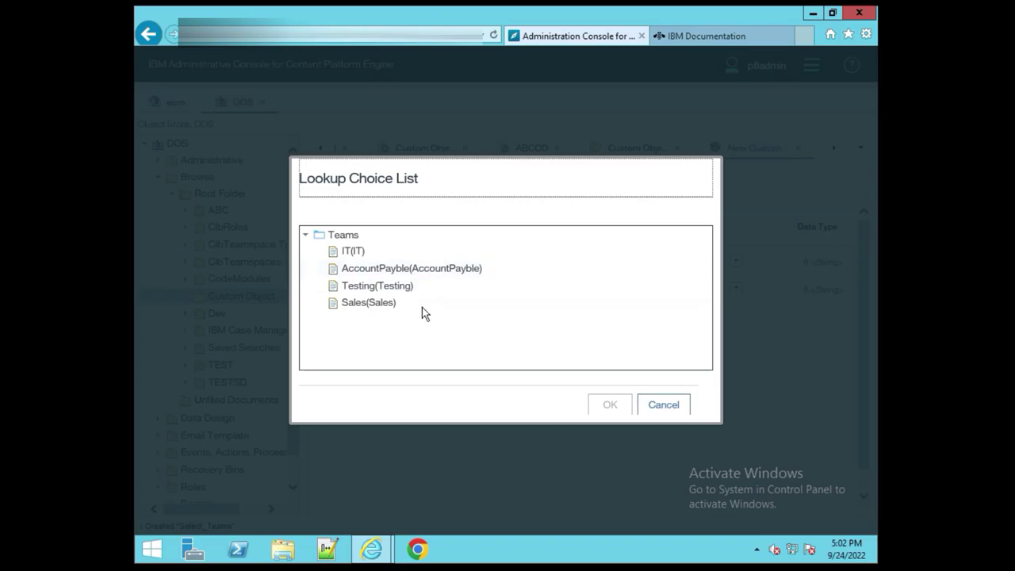
pyautogui.click(422, 307)
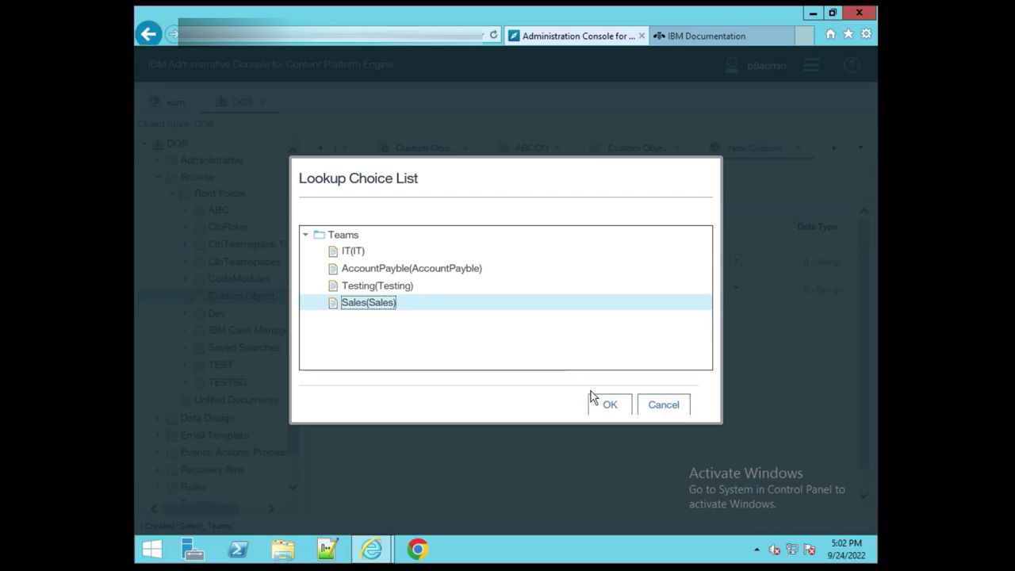
pyautogui.click(603, 403)
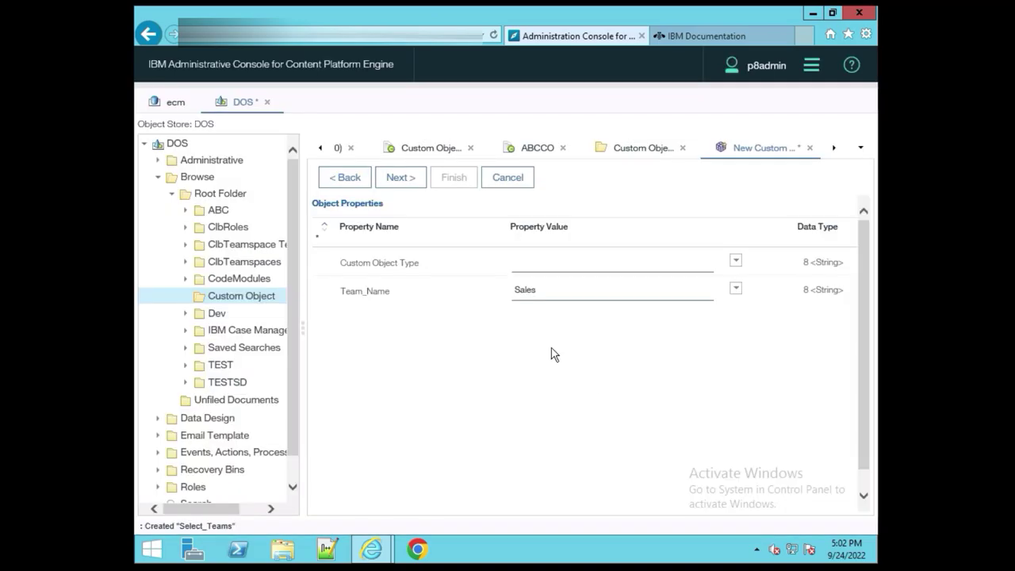
# Advance the wizard to the Summary page, dismissing a stray browser context menu.
pyautogui.click(405, 183)
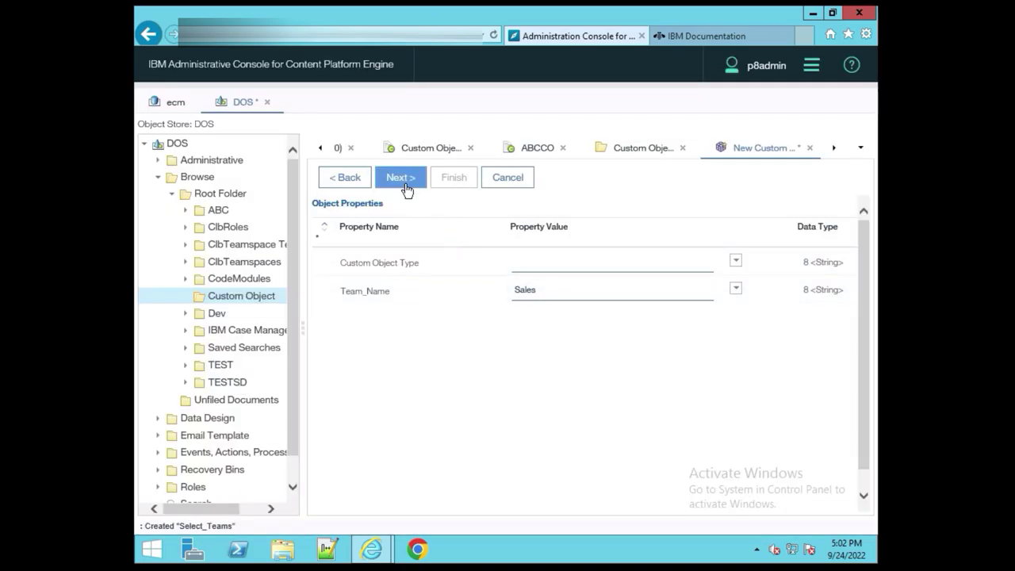
pyautogui.rightClick(406, 189)
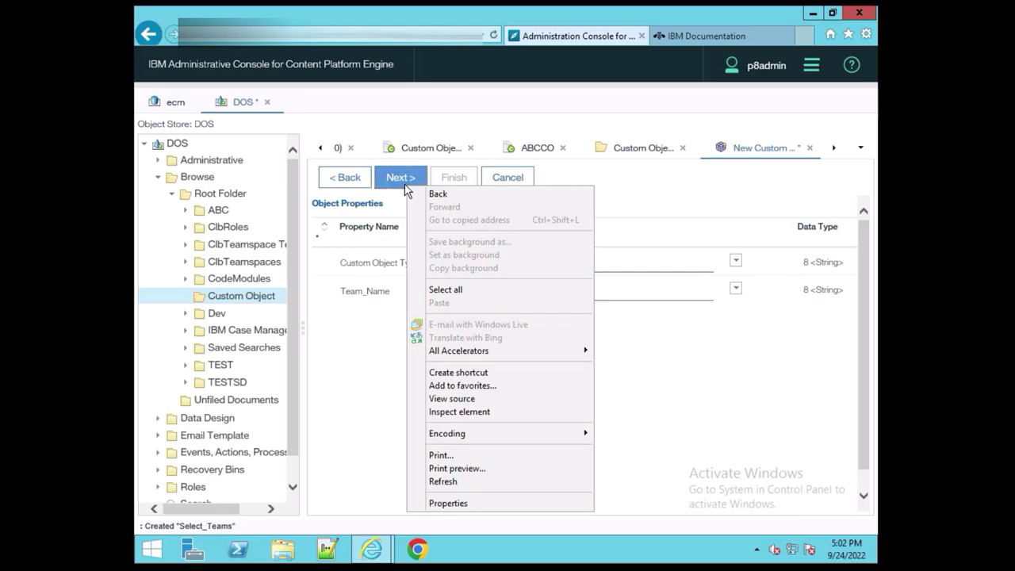
pyautogui.click(406, 189)
pyautogui.click(406, 188)
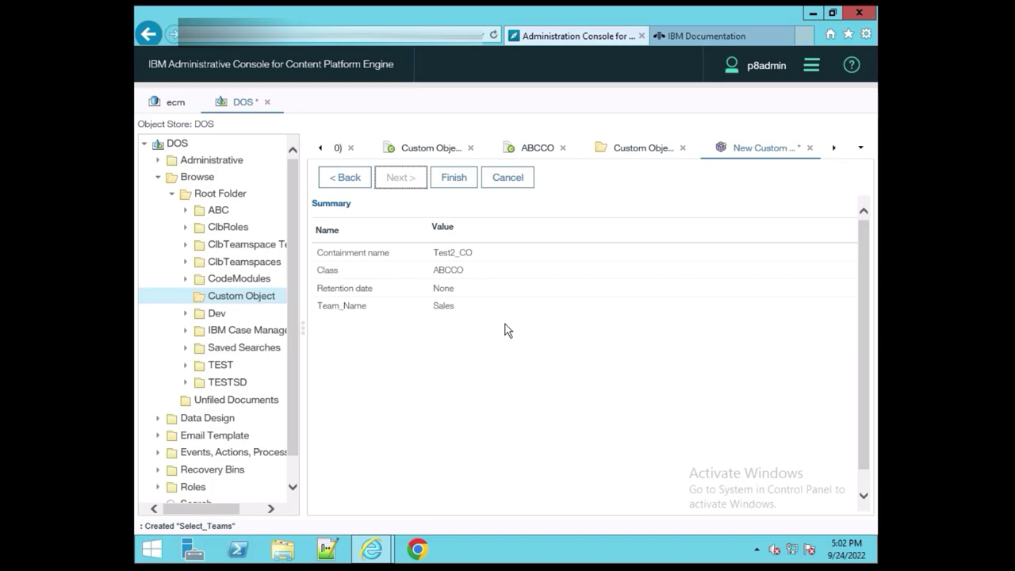
# Finish the wizard to create Test2_CO and open the new object.
pyautogui.click(459, 187)
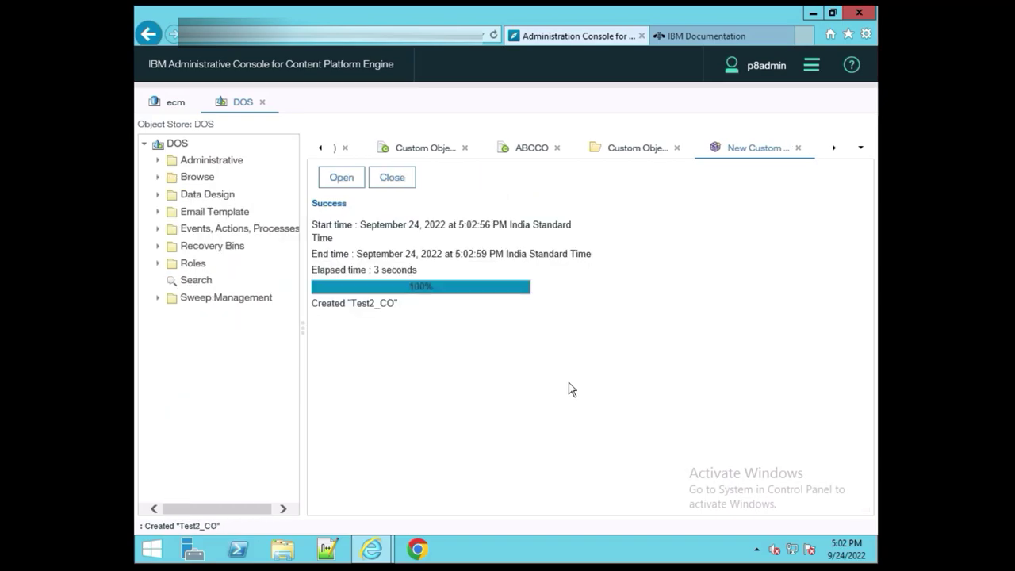
pyautogui.click(329, 176)
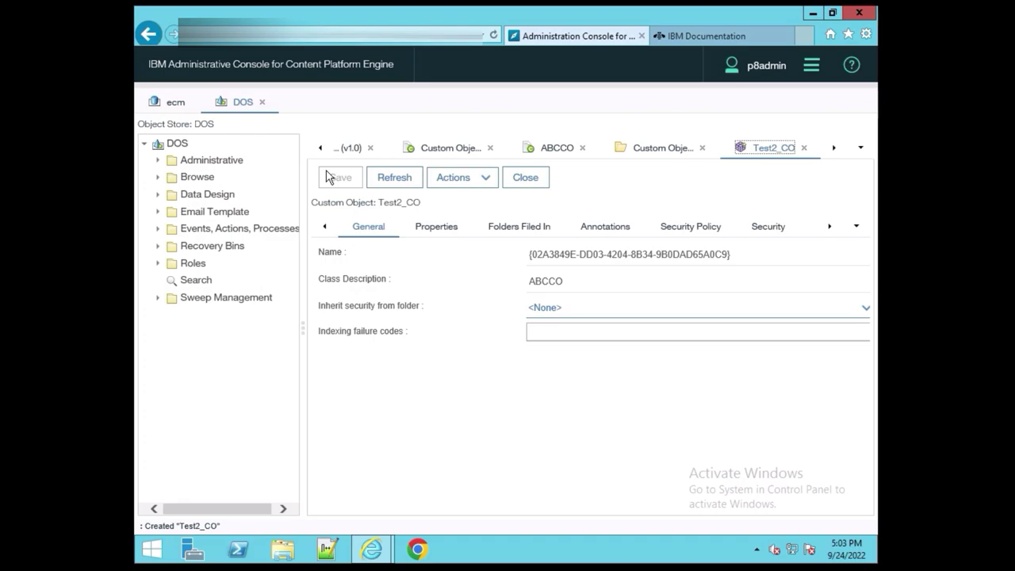
# On Test2_CO's Properties tab, scroll to the bottom and select Team_Name's Sales value.
pyautogui.click(440, 227)
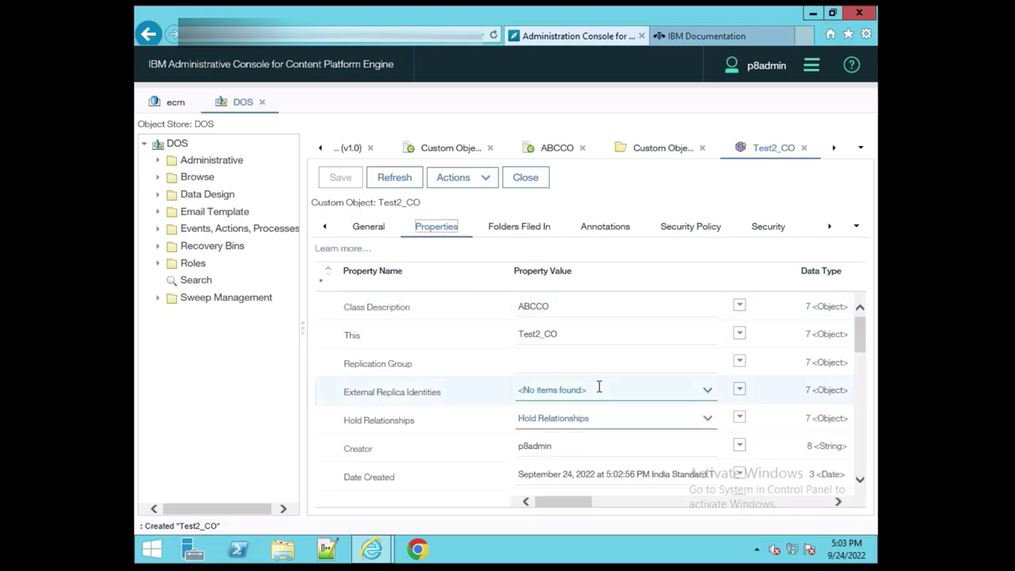
pyautogui.click(861, 332)
pyautogui.moveTo(859, 327); pyautogui.dragTo(856, 519)
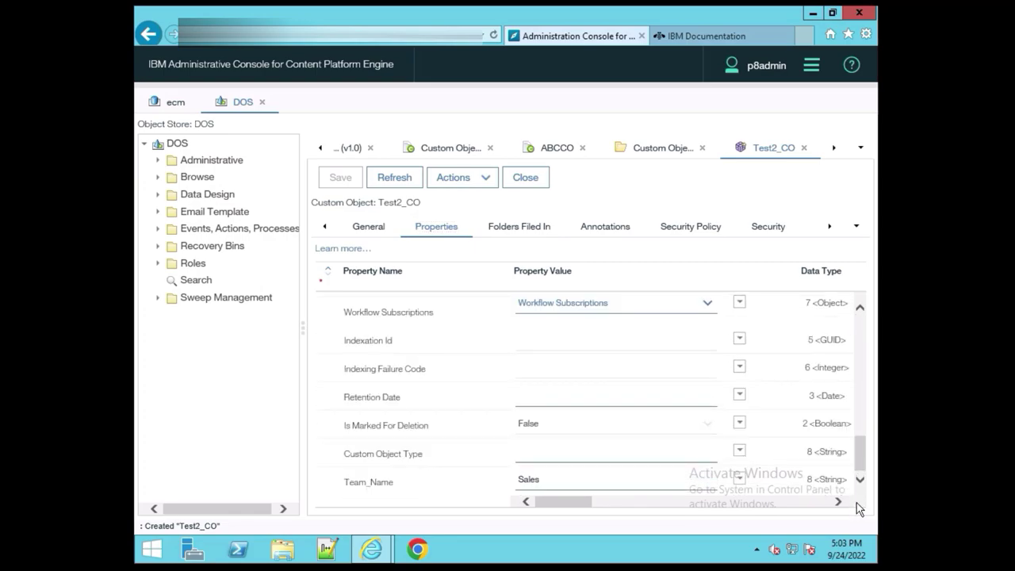
pyautogui.click(650, 476)
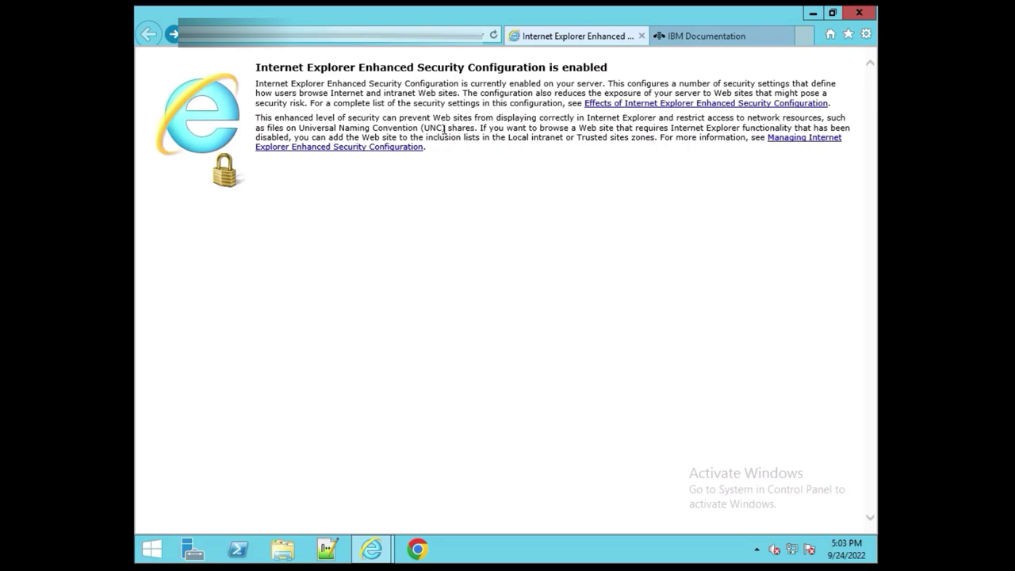
# Reload the console and open the DOS object store.
pyautogui.click(173, 34)
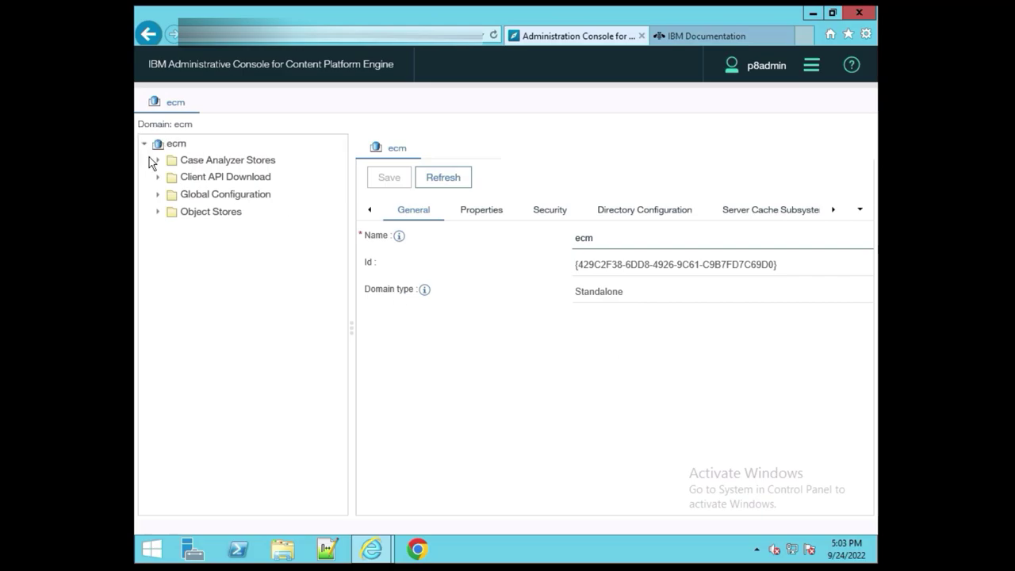
pyautogui.click(159, 211)
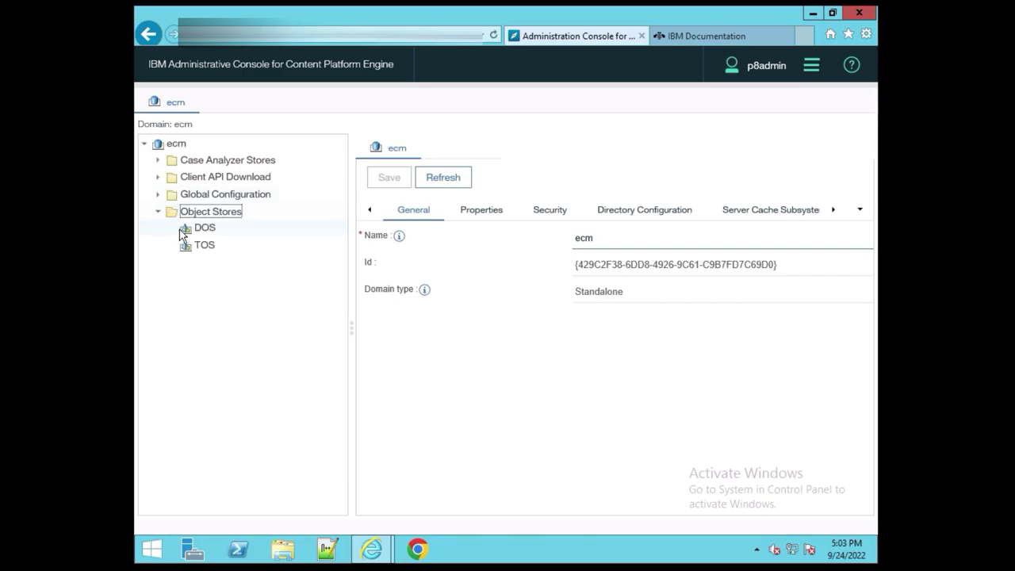
pyautogui.click(205, 231)
pyautogui.click(203, 230)
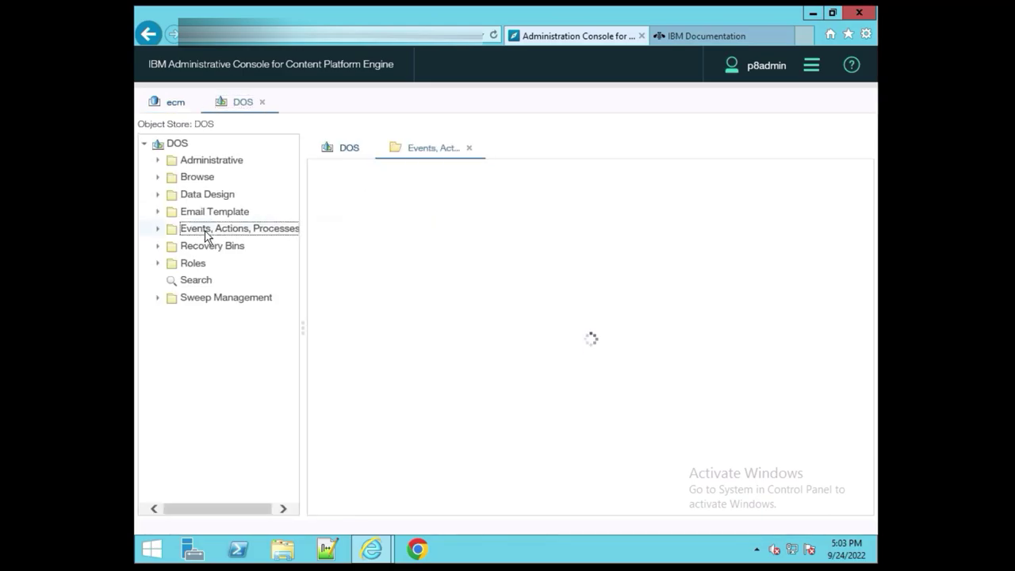
# List the custom objects in Root Folder > Custom Object and open Test2_CO.
pyautogui.click(157, 177)
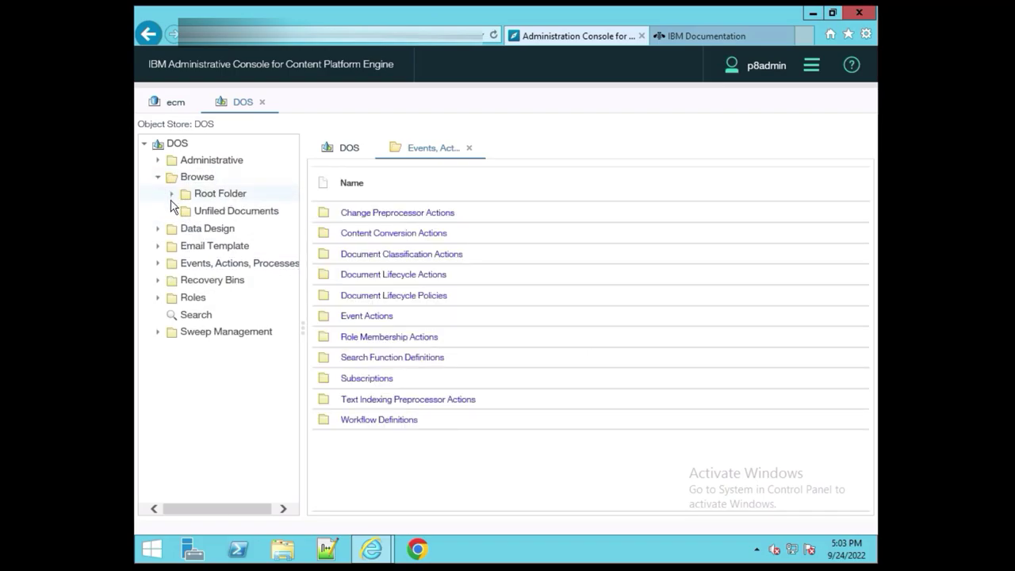
pyautogui.click(171, 194)
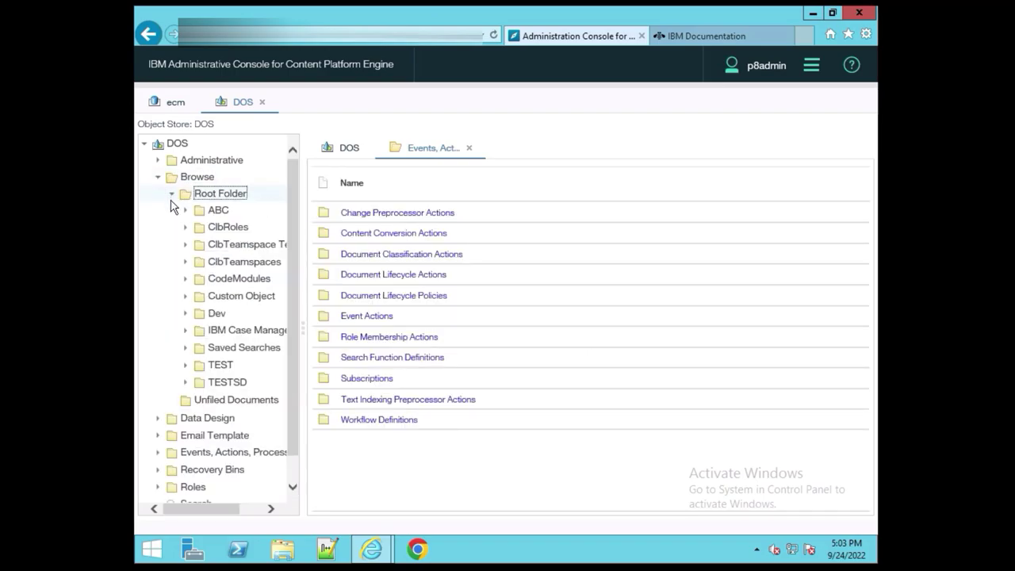
pyautogui.click(189, 297)
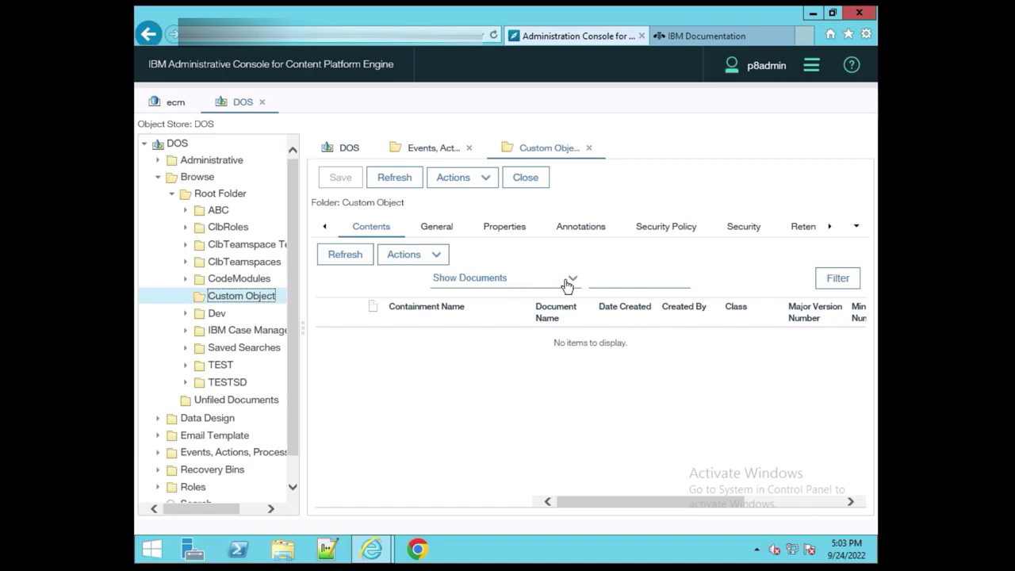
pyautogui.click(571, 280)
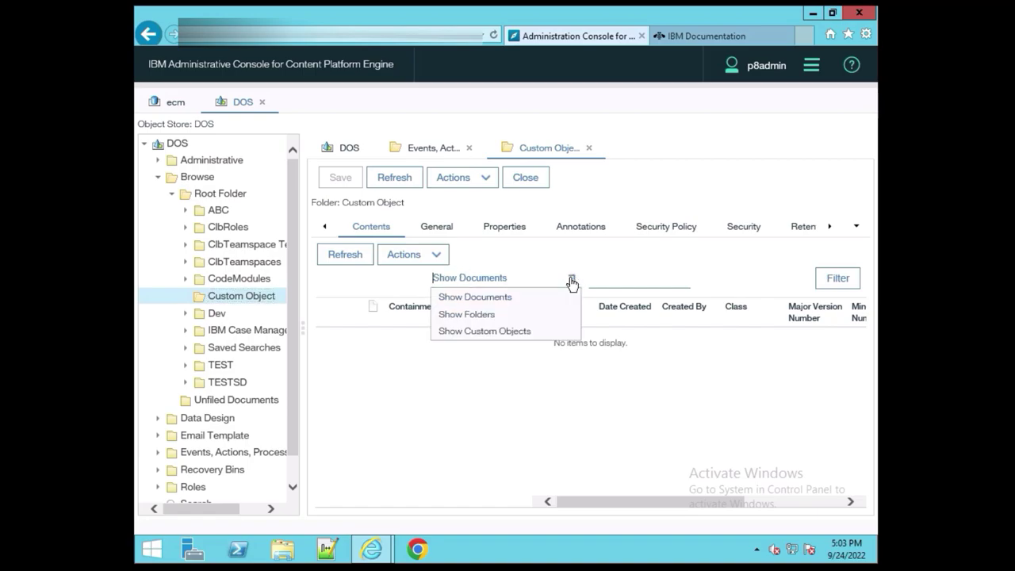
pyautogui.click(512, 331)
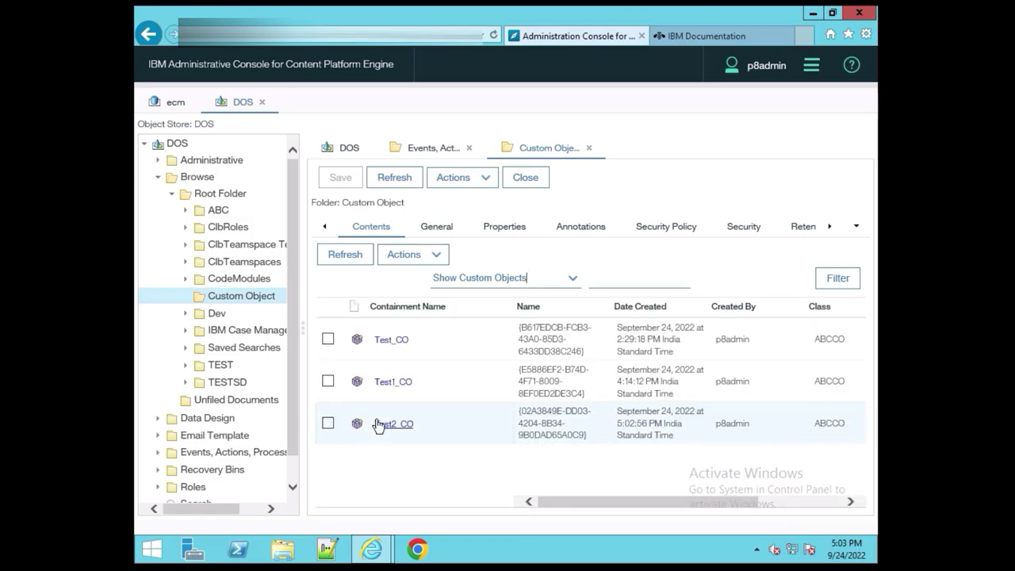
pyautogui.click(385, 425)
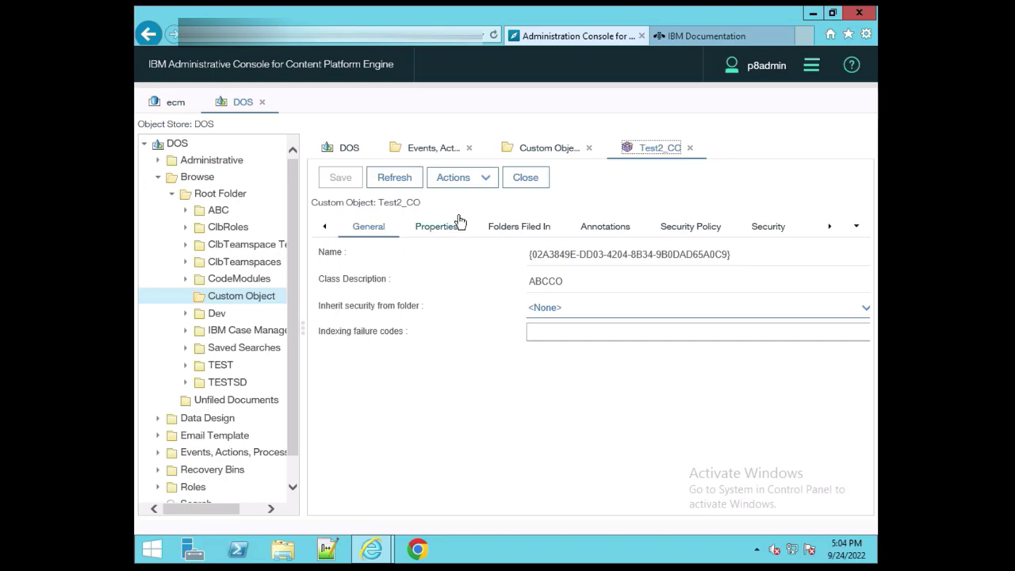
# Unset the Sales value of Test2_CO's Team_Name property and save the object.
pyautogui.click(454, 226)
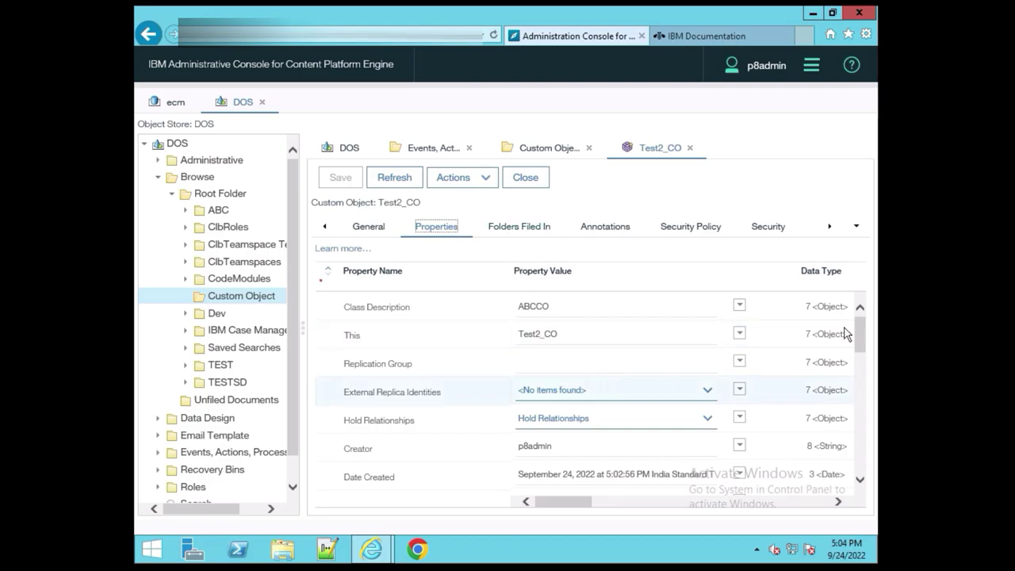
pyautogui.moveTo(859, 332); pyautogui.dragTo(863, 500)
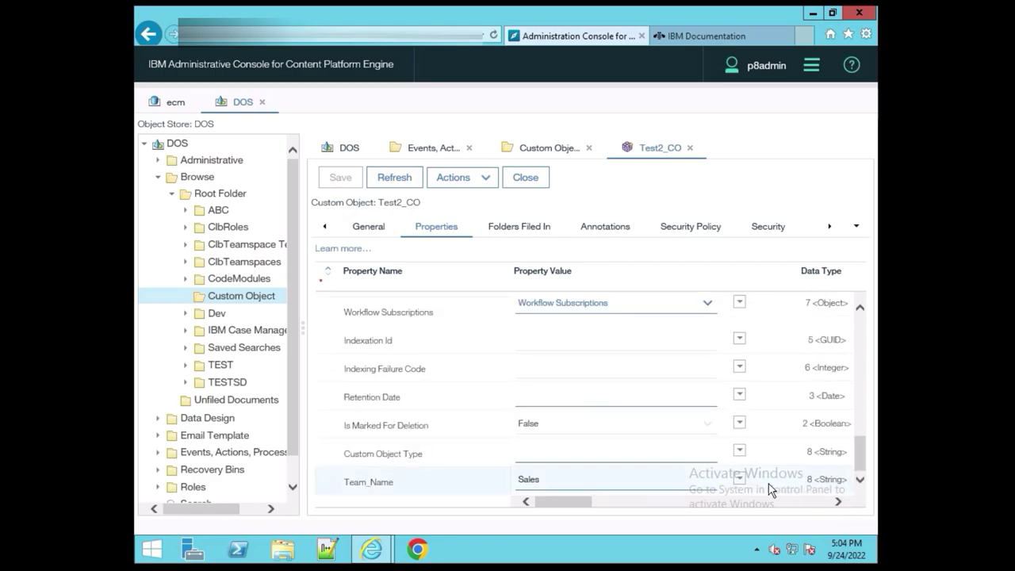
pyautogui.click(740, 479)
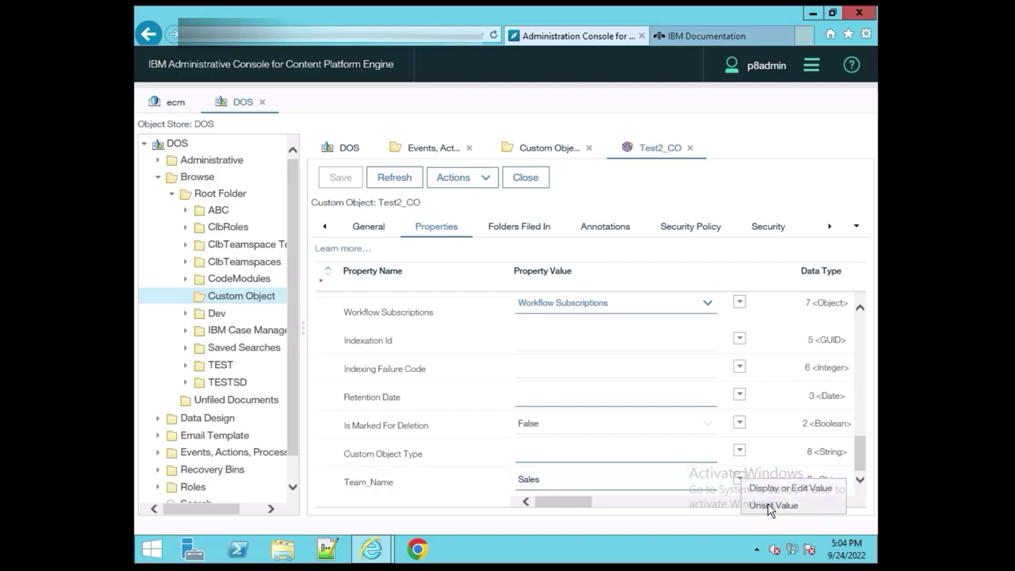
pyautogui.click(769, 506)
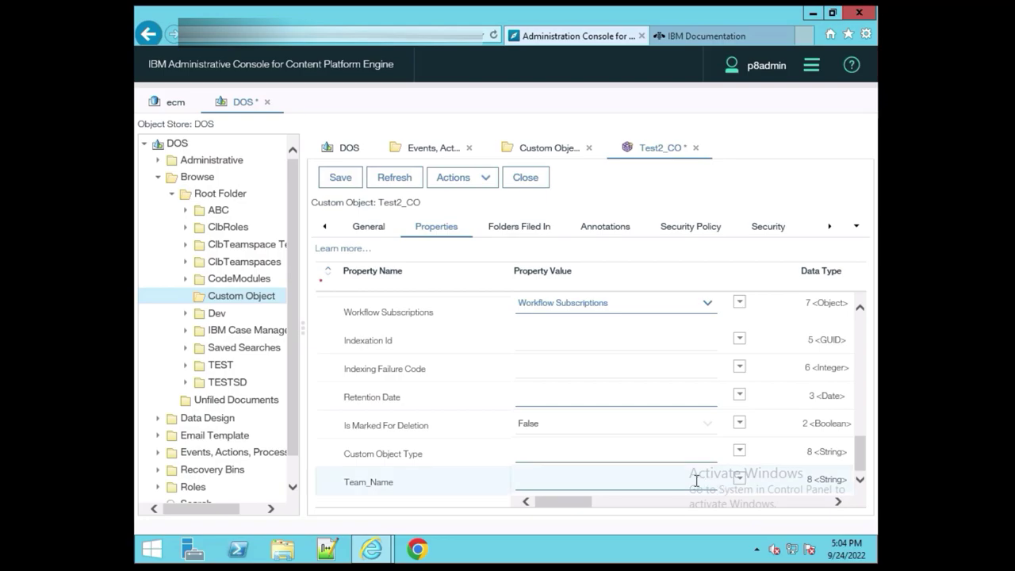
pyautogui.click(352, 182)
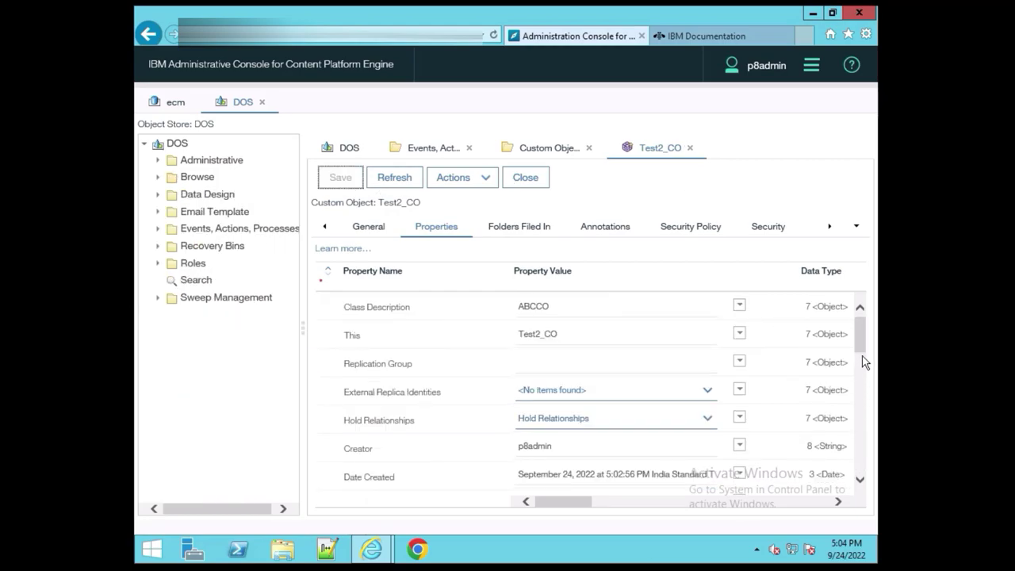
# Pick Testing(Testing) from the Teams lookup list as Team_Name and save Test2_CO.
pyautogui.moveTo(863, 350); pyautogui.dragTo(862, 463)
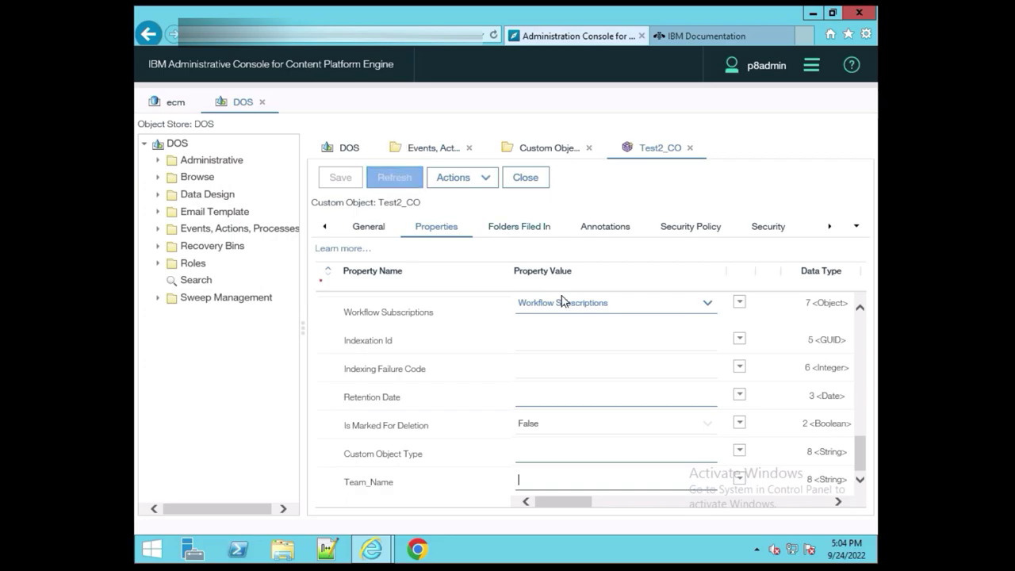
pyautogui.click(742, 481)
pyautogui.click(785, 489)
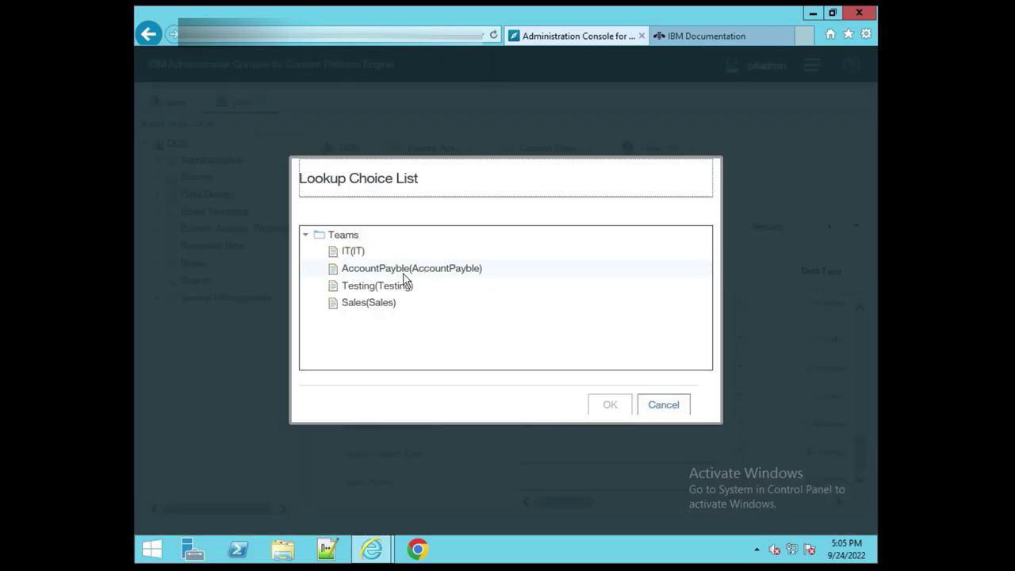
pyautogui.click(364, 292)
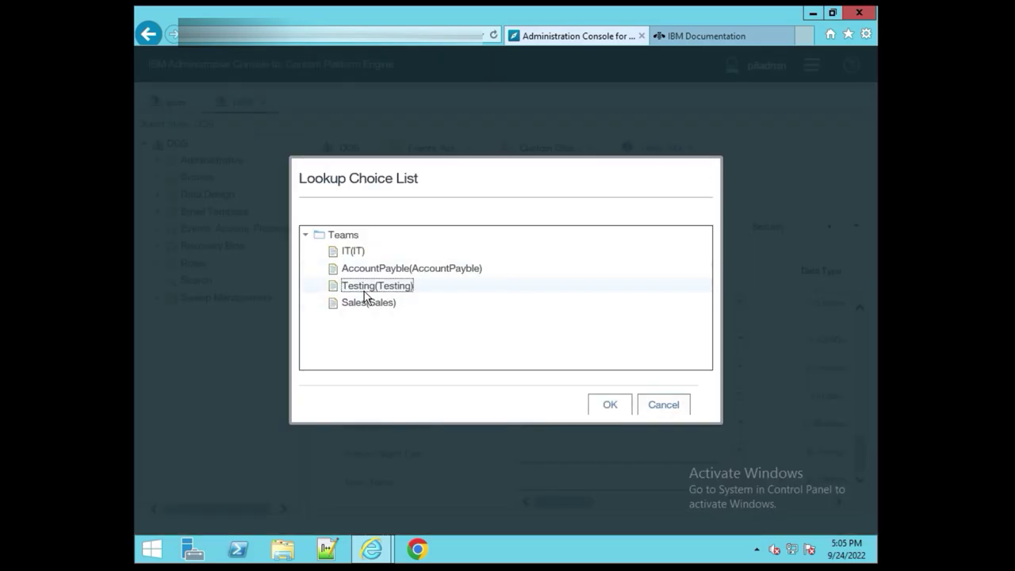
pyautogui.click(622, 411)
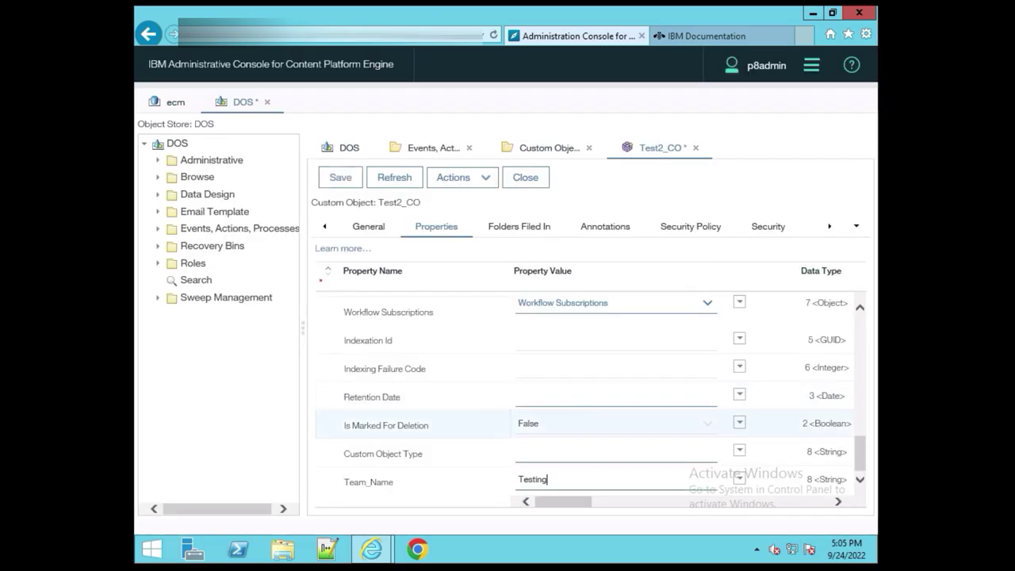
pyautogui.click(340, 177)
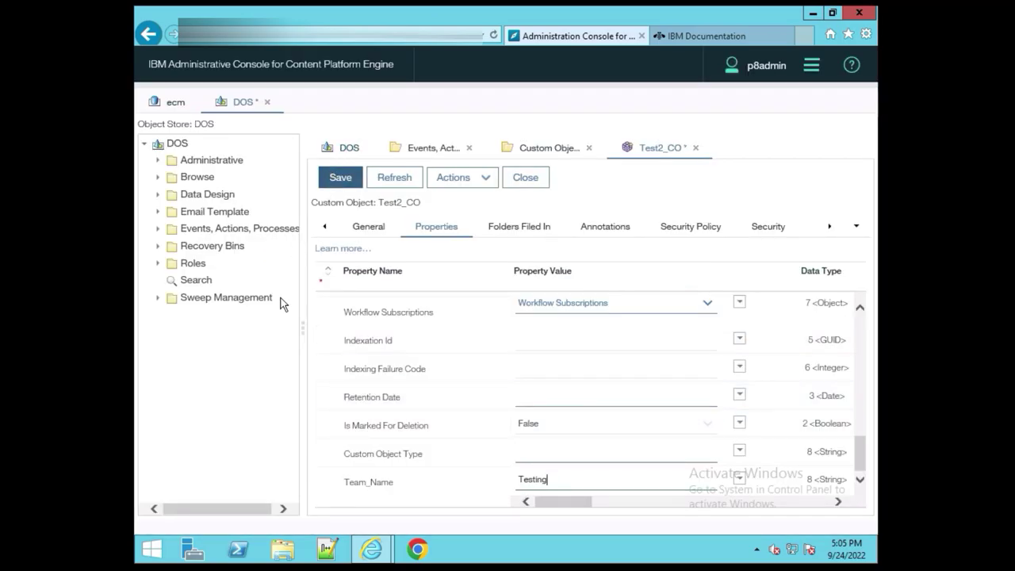